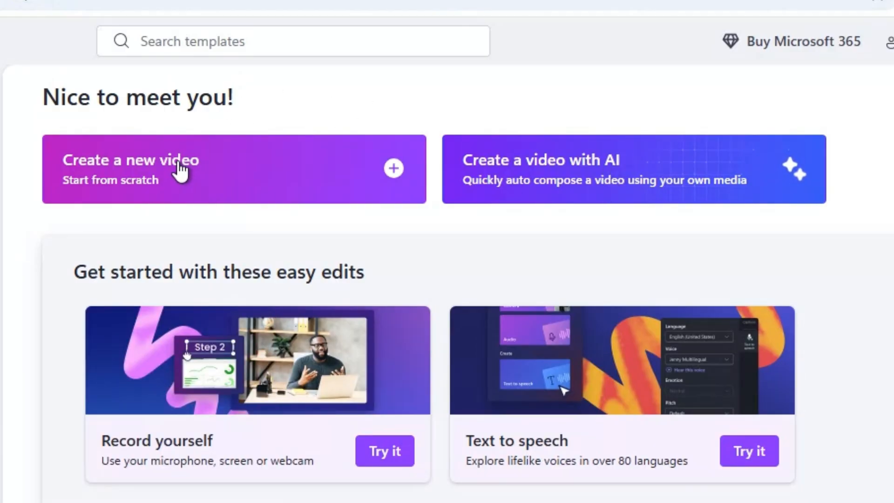
Step: Create a new video from scratch and open the combined screen and camera recorder
left_click(180, 172)
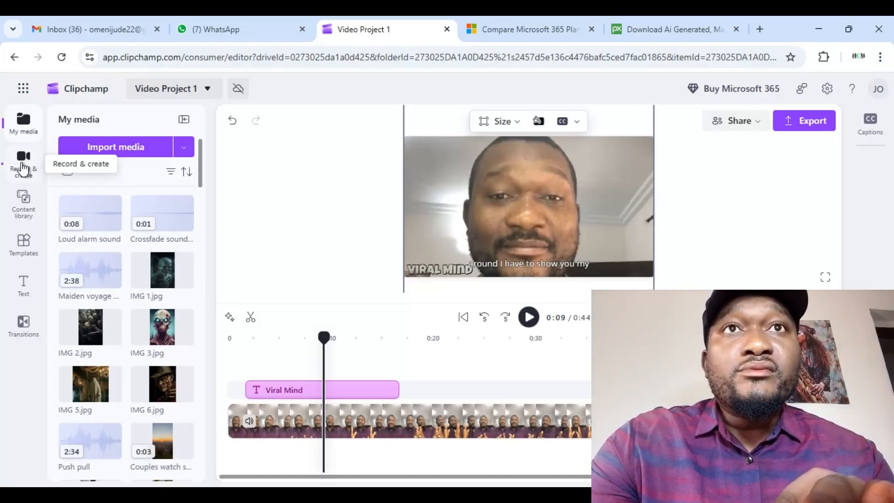
left_click(22, 167)
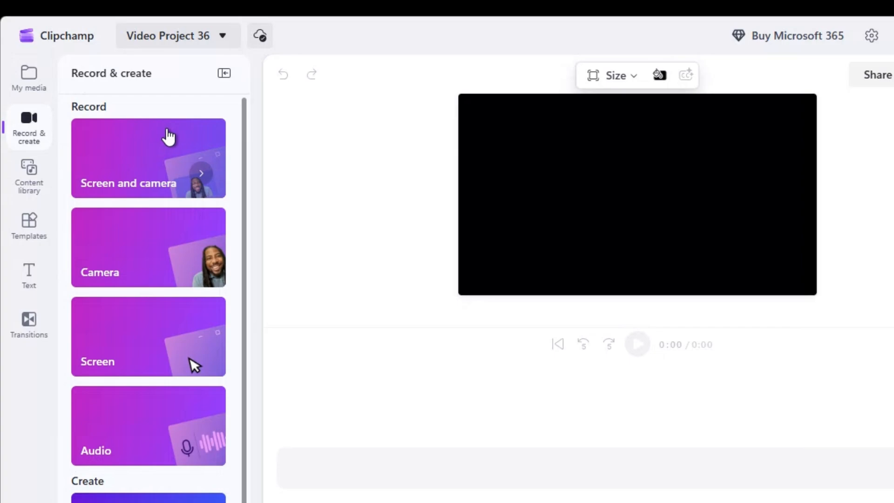
left_click(166, 195)
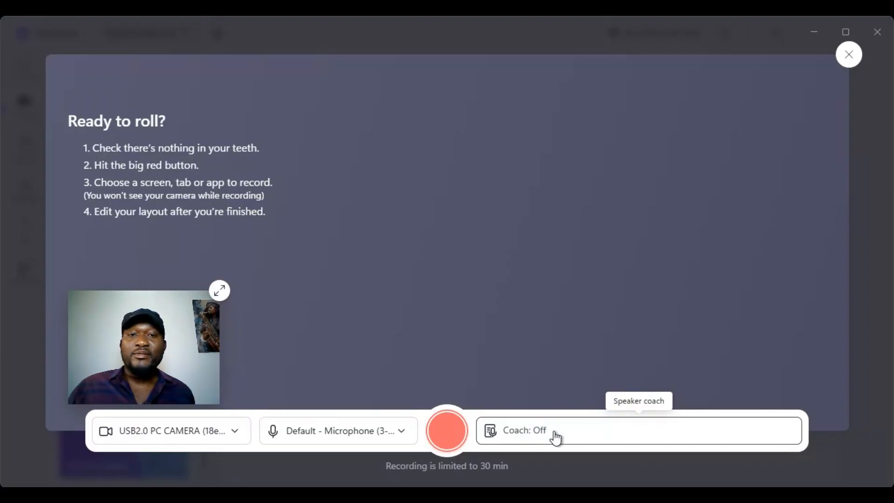
Step: Turn on Speaker Coach in the recorder and exit without recording
left_click(556, 437)
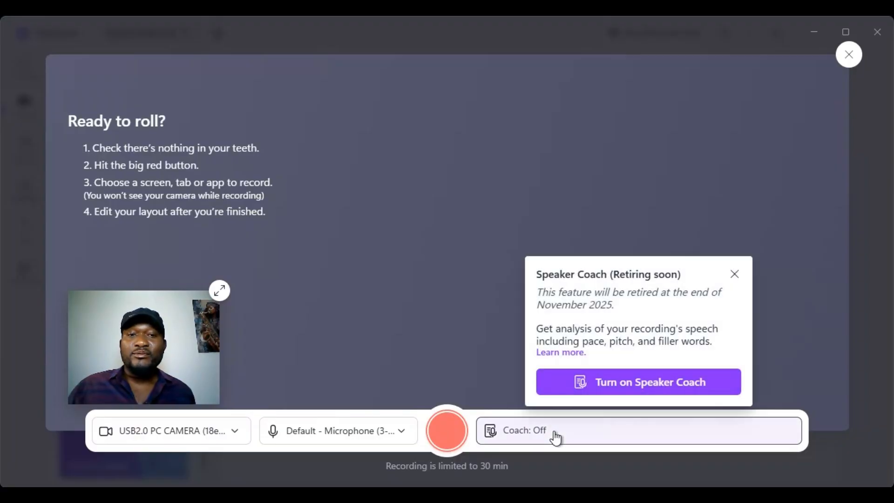
left_click(637, 387)
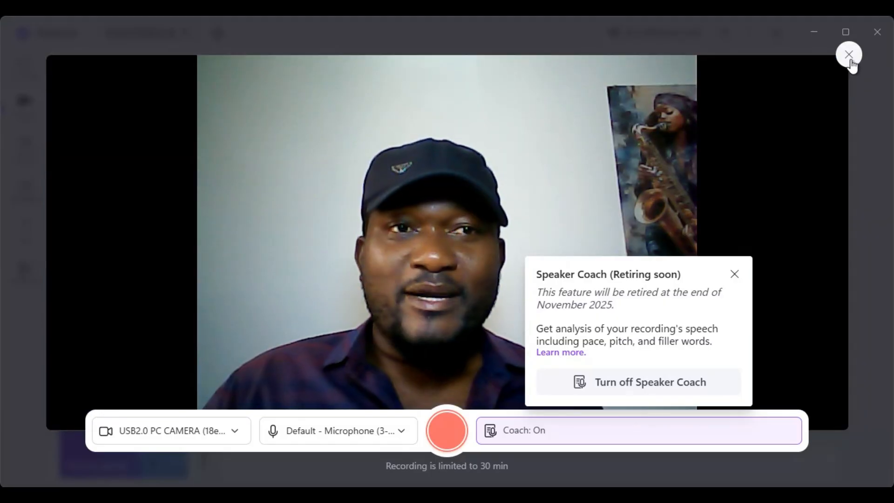
left_click(848, 54)
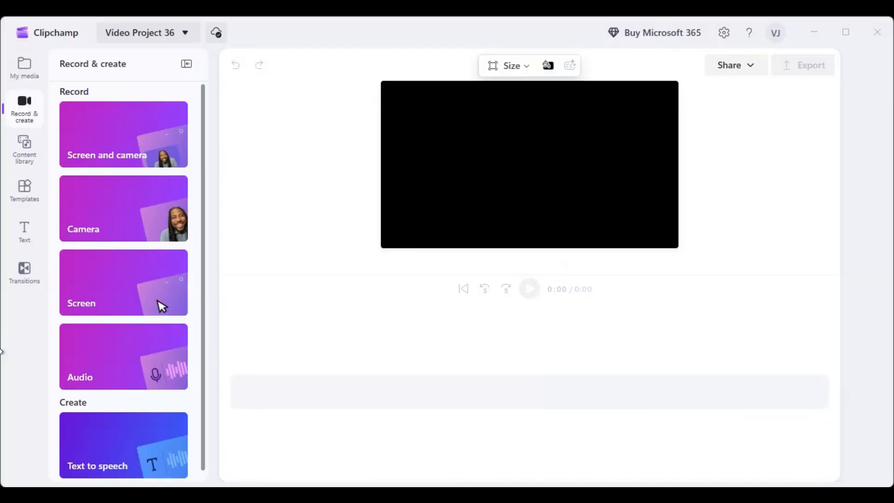
left_click(109, 304)
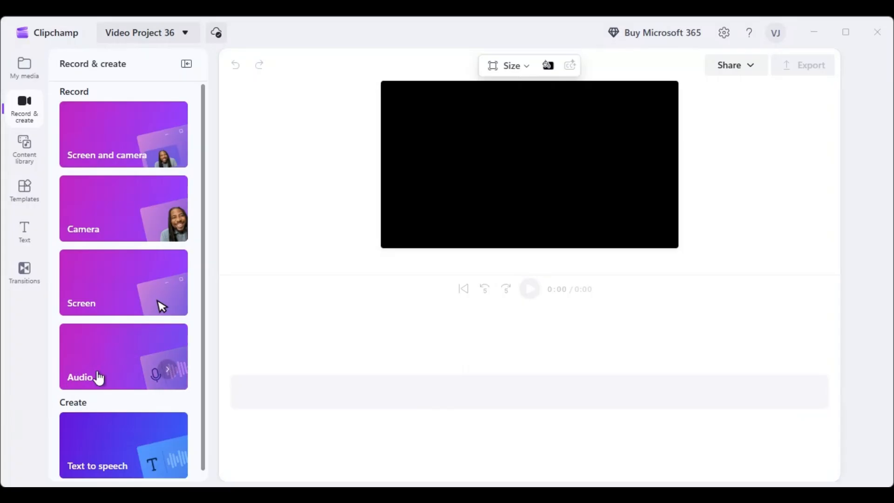
left_click(105, 375)
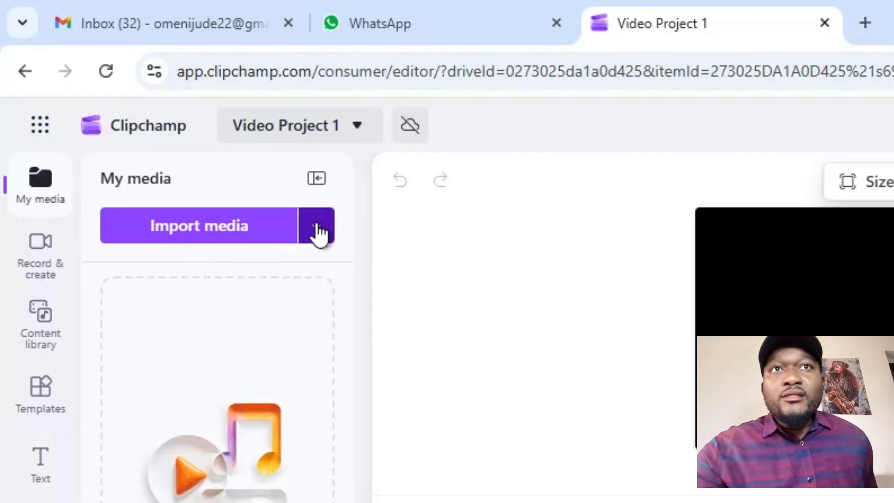
Step: Import the video clips from the computer's files and place the village and cooking clips one after another on the timeline
left_click(316, 232)
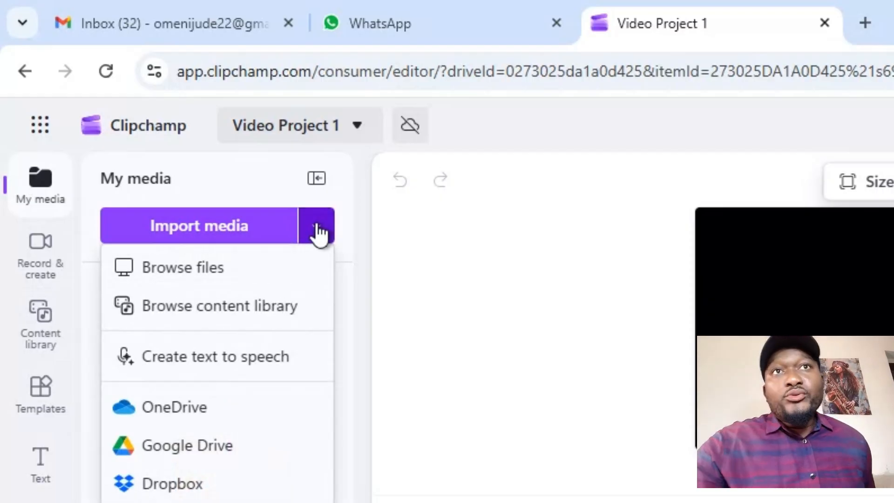
left_click(217, 273)
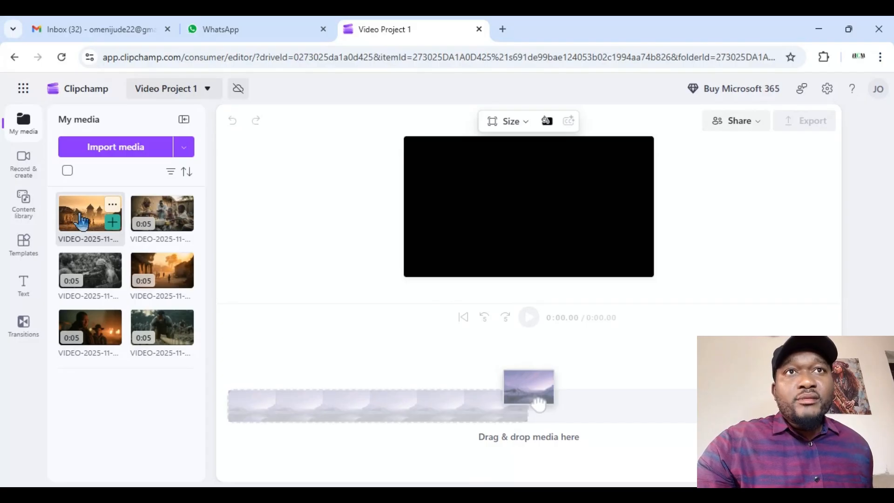
left_click_drag(88, 218, 246, 398)
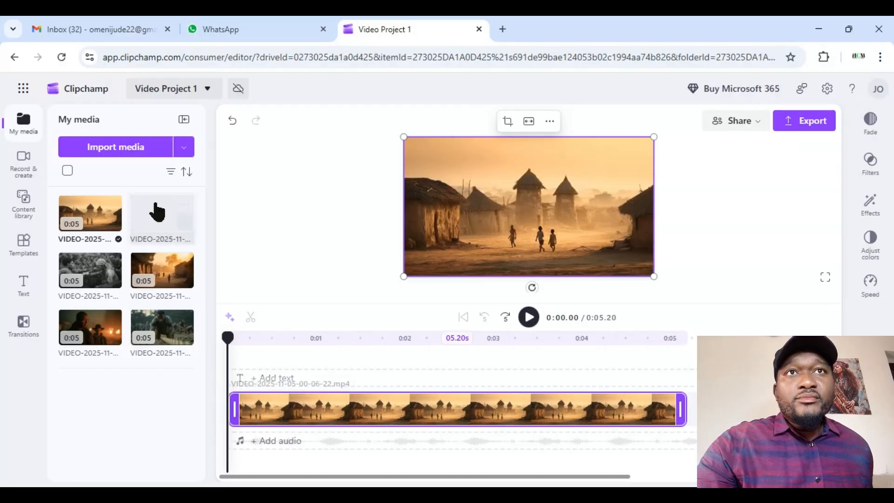
left_click_drag(181, 227, 694, 401)
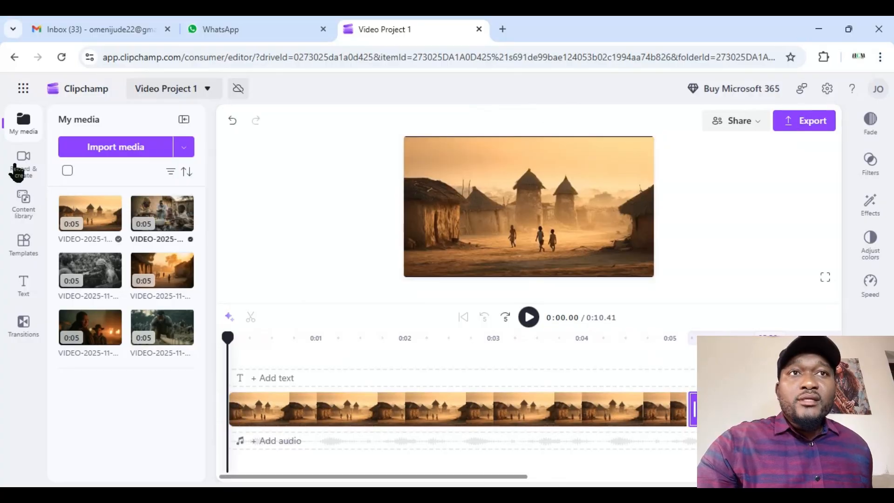
left_click(68, 173)
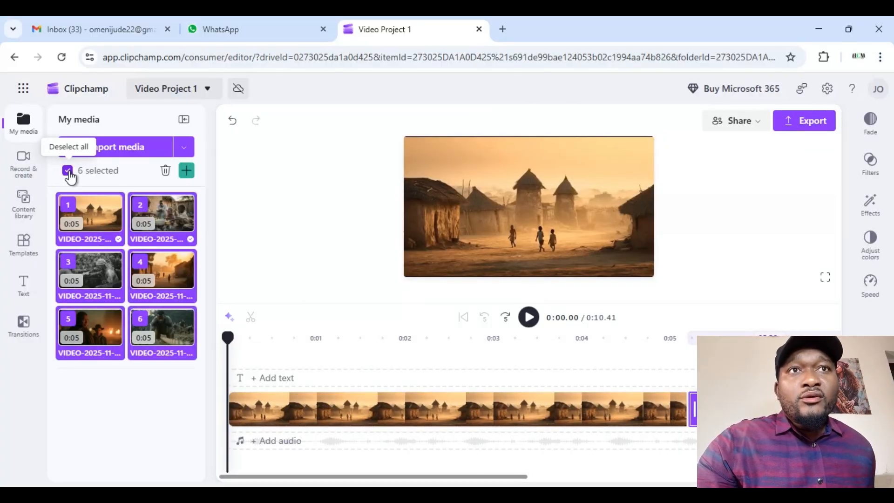
left_click(68, 173)
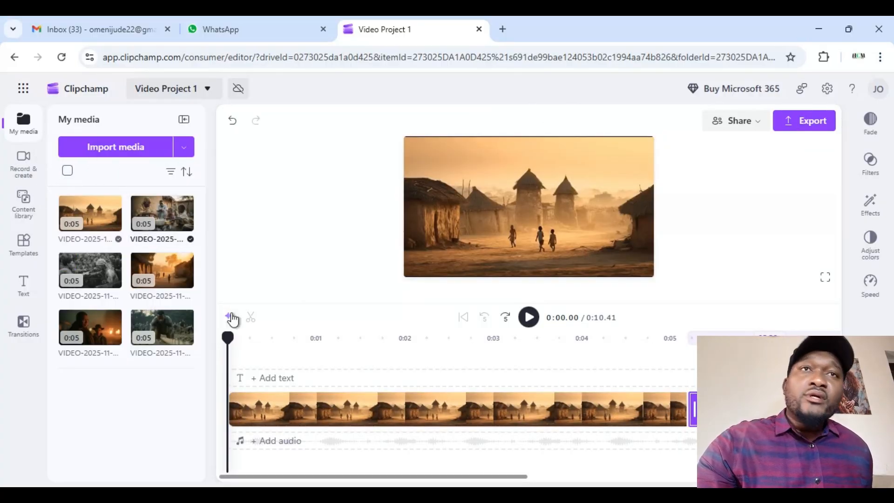
Step: Play the first few seconds of the clip sequence on the timeline to preview it
left_click(785, 462)
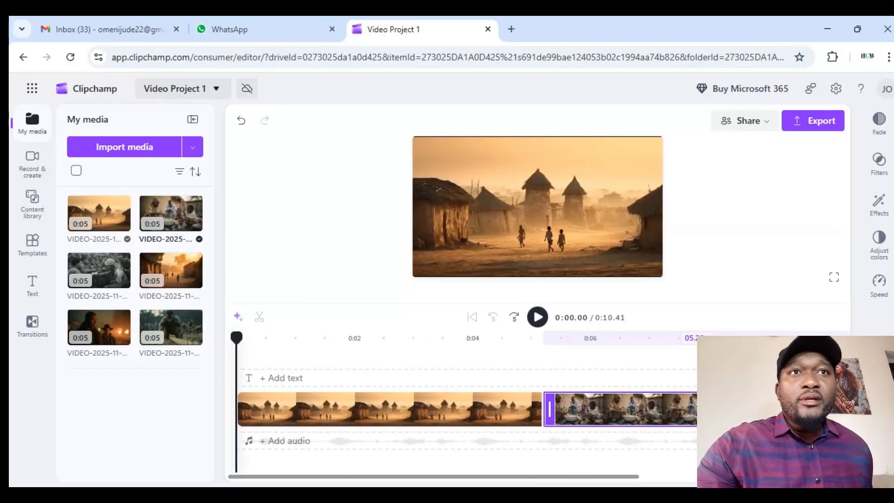
left_click(763, 458)
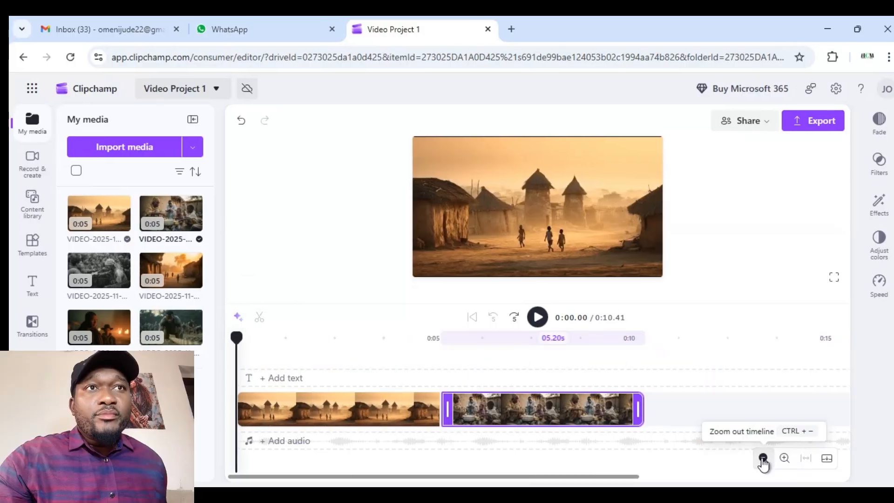
left_click(764, 458)
left_click(784, 459)
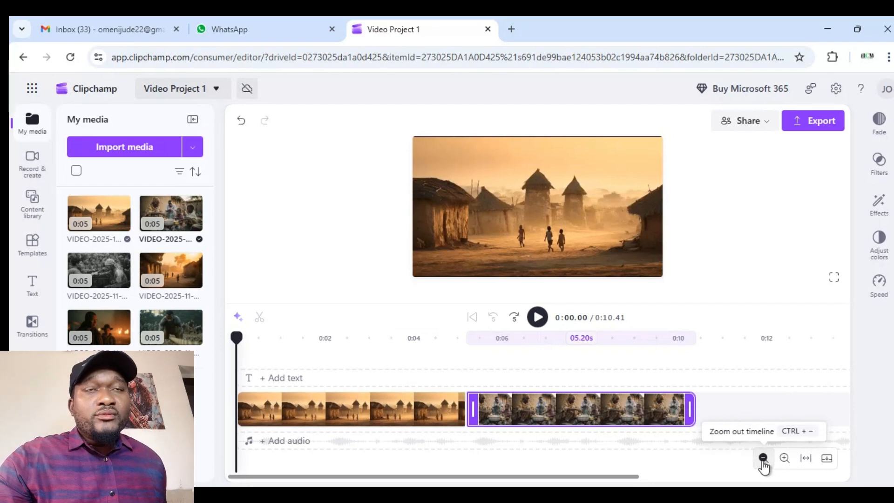
left_click(763, 458)
left_click(526, 325)
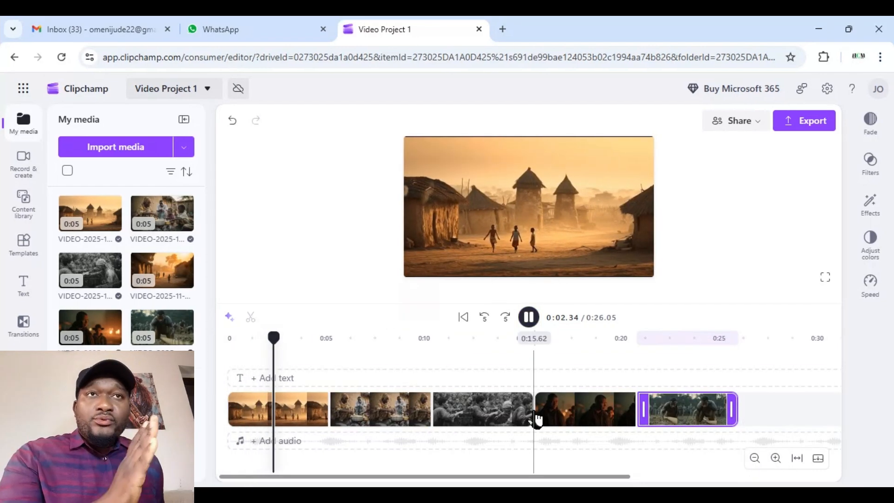
left_click(526, 327)
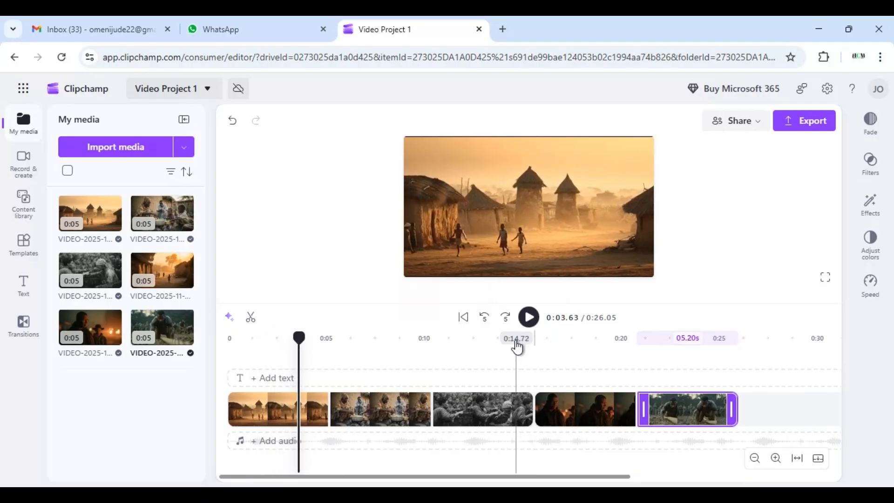
Step: Change the video's aspect ratio to Vertical 9:16
left_click(644, 459)
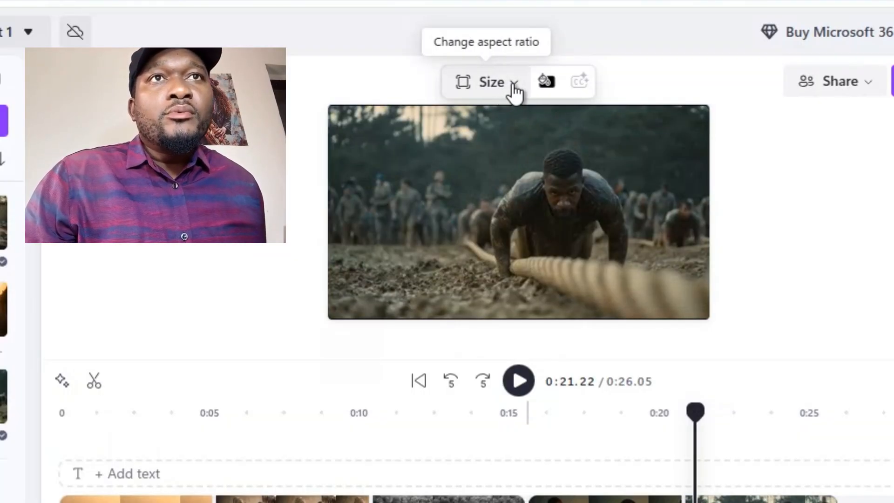
left_click(514, 89)
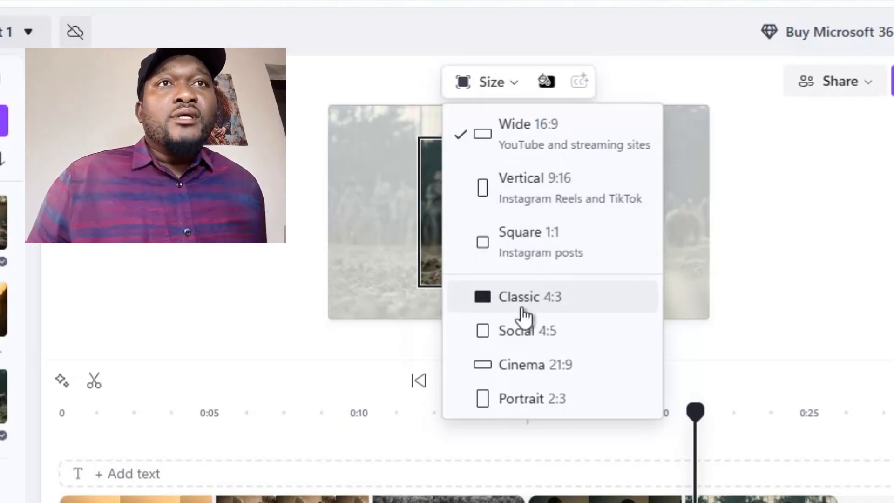
left_click(528, 188)
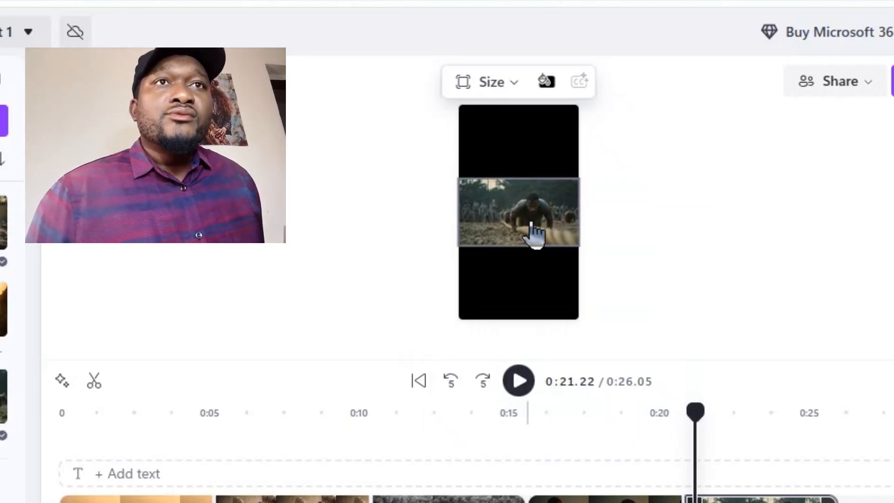
Step: Enlarge the cooking-scene clip until it fills the full height of the vertical frame
left_click(275, 454)
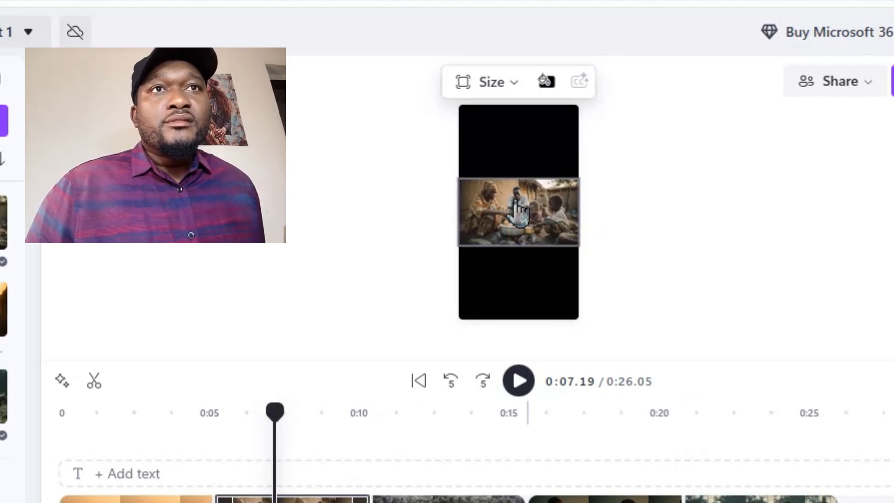
left_click(517, 214)
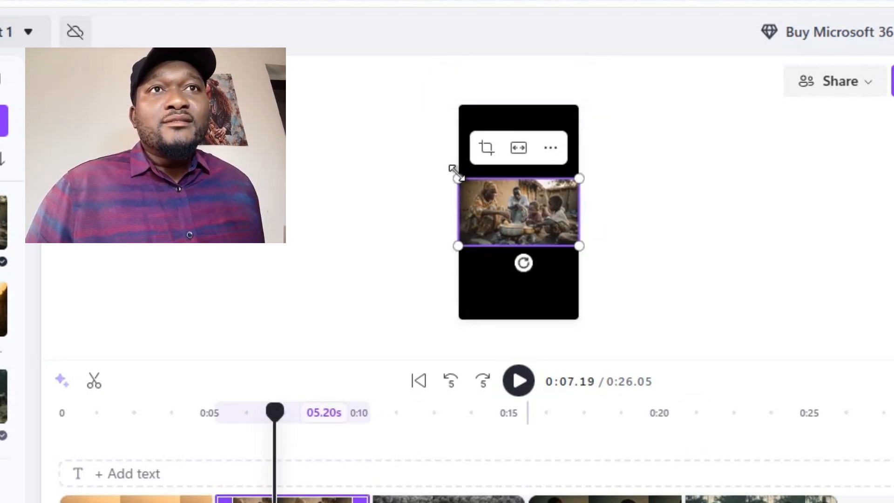
left_click_drag(455, 171, 398, 68)
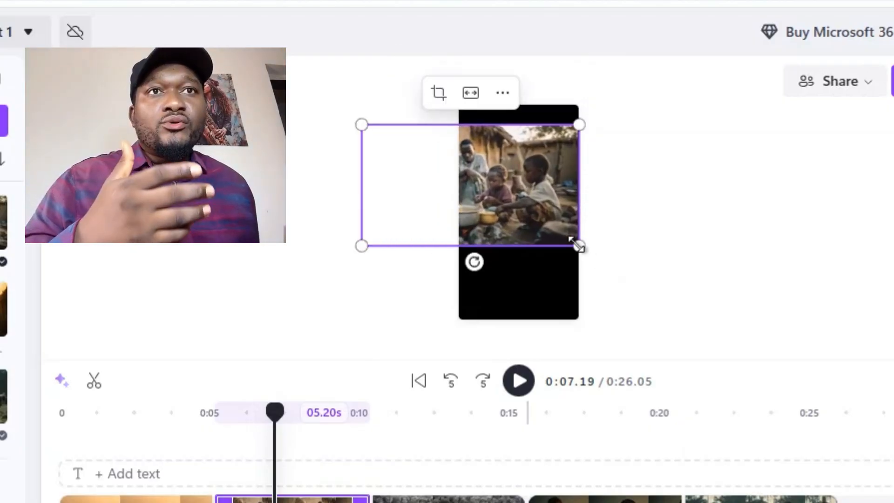
left_click_drag(578, 245, 669, 341)
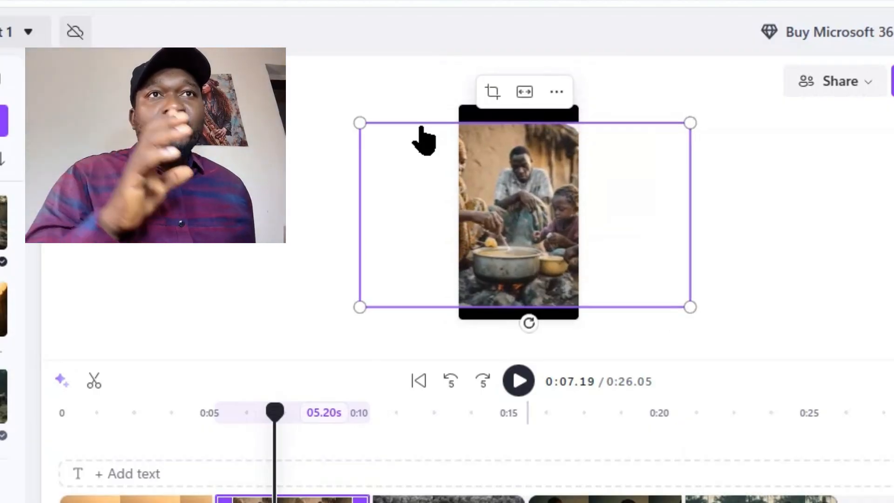
left_click_drag(361, 123, 347, 85)
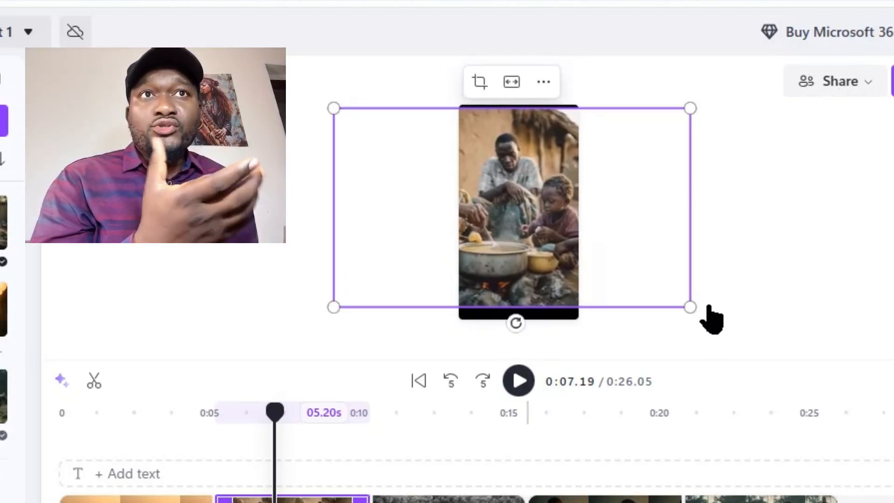
left_click_drag(690, 306, 705, 320)
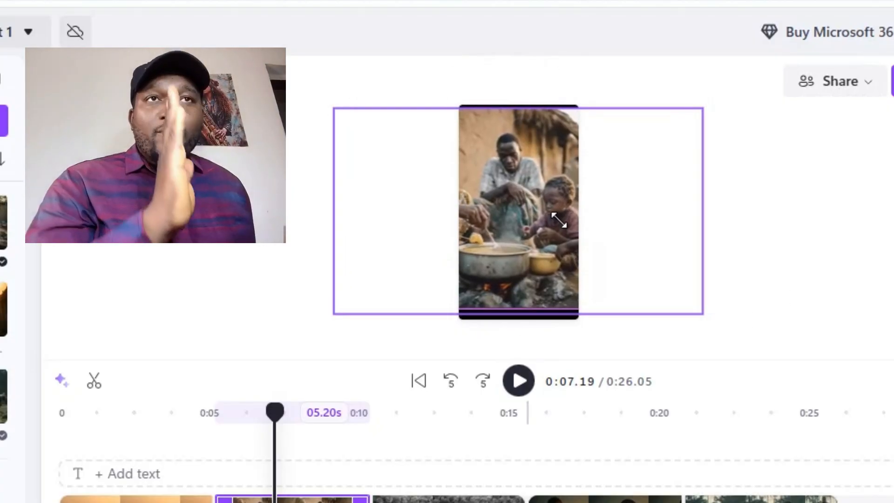
left_click_drag(559, 220, 565, 243)
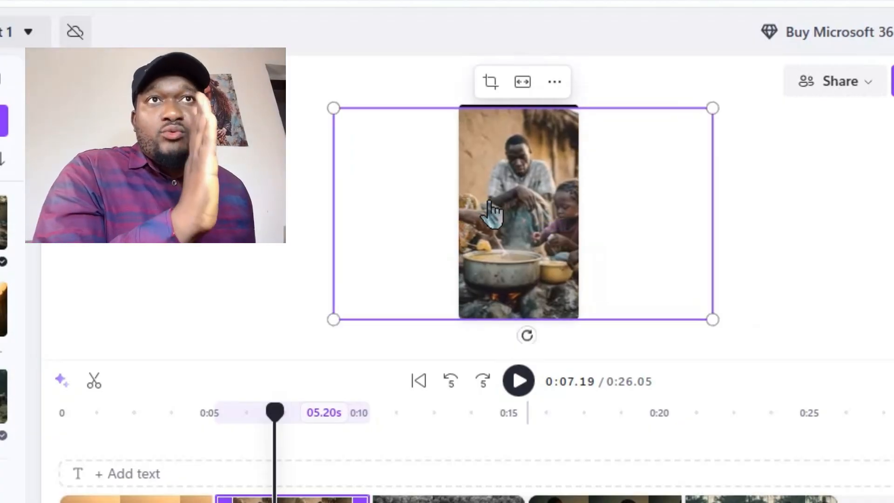
Step: Shift the enlarged cooking clip sideways to frame the woman in the patterned dress, and undo the change
left_click_drag(493, 212, 574, 219)
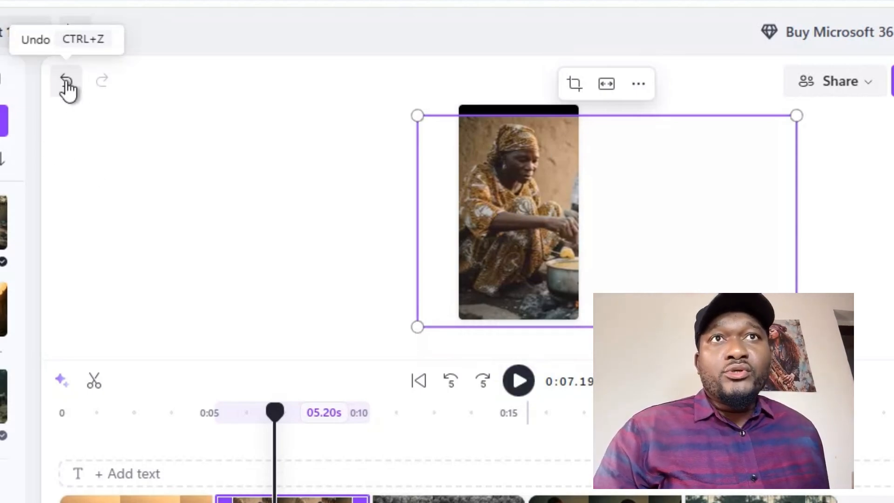
left_click(67, 82)
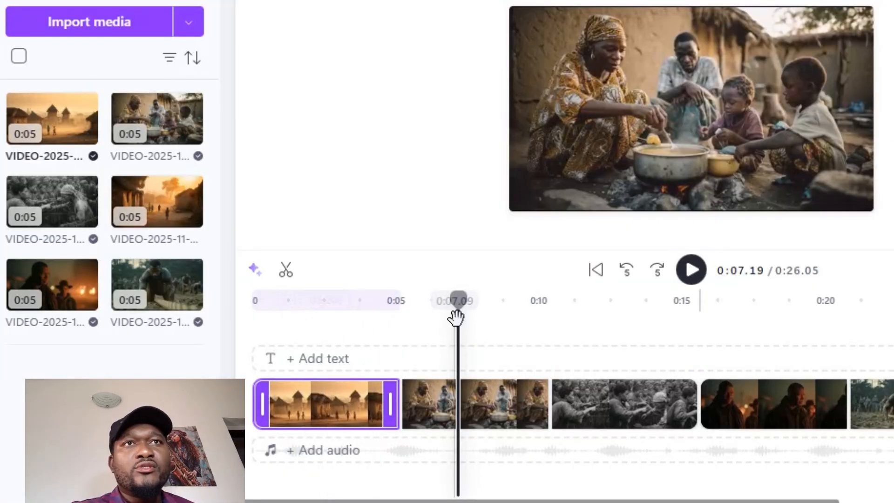
Step: Split the first village clip at 0:02.49 on the timeline
left_click_drag(456, 305, 323, 344)
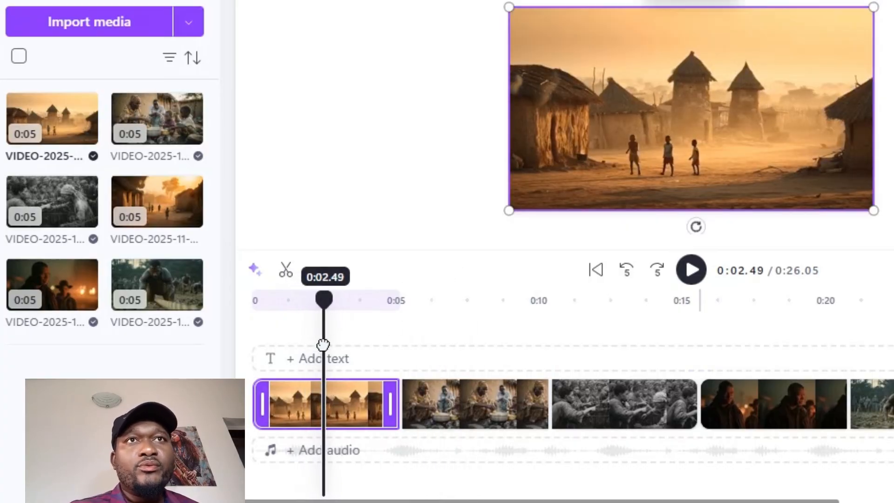
left_click(286, 274)
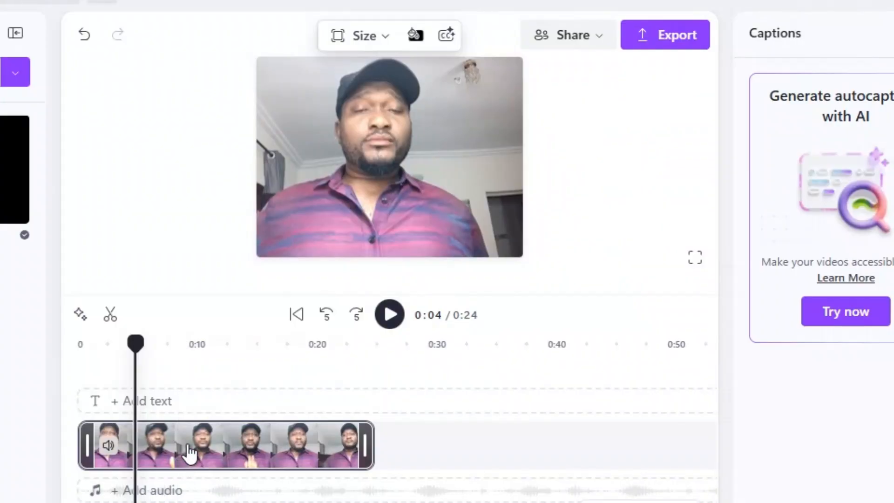
Step: Run AI Auto cut on the talking-head clip, transcribing its audio in English (United States) with Filter profanity enabled
left_click(189, 451)
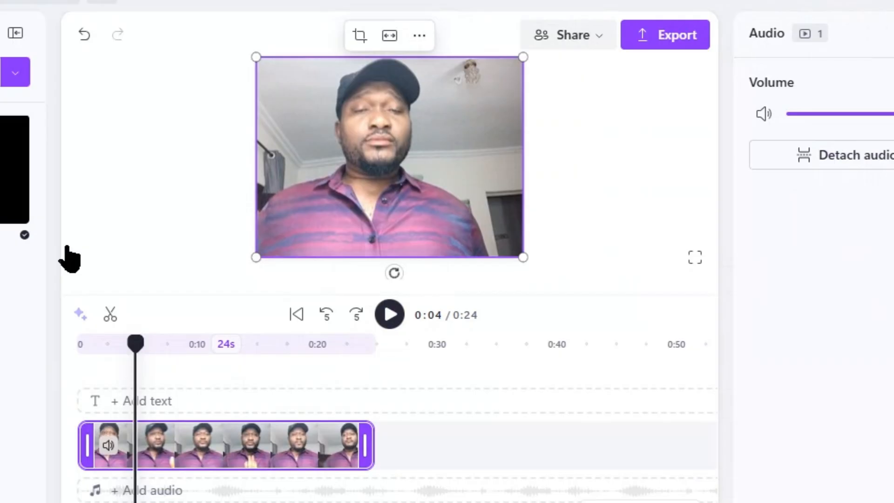
left_click(79, 314)
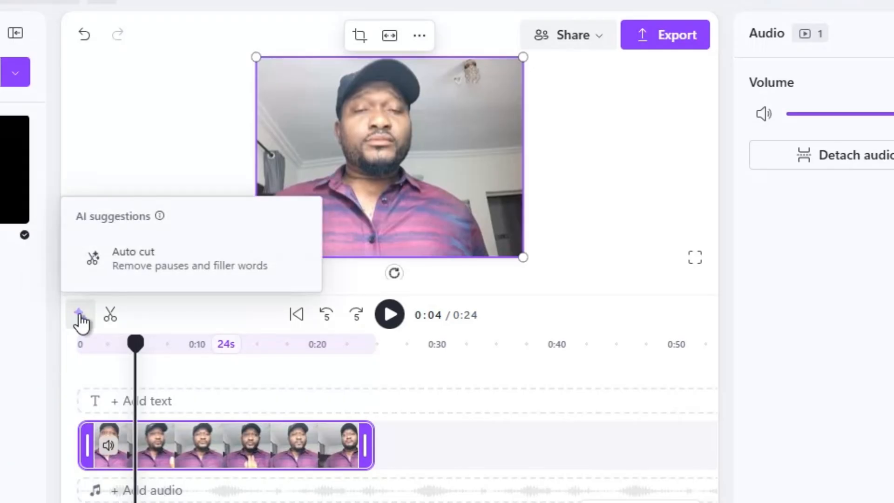
left_click(149, 270)
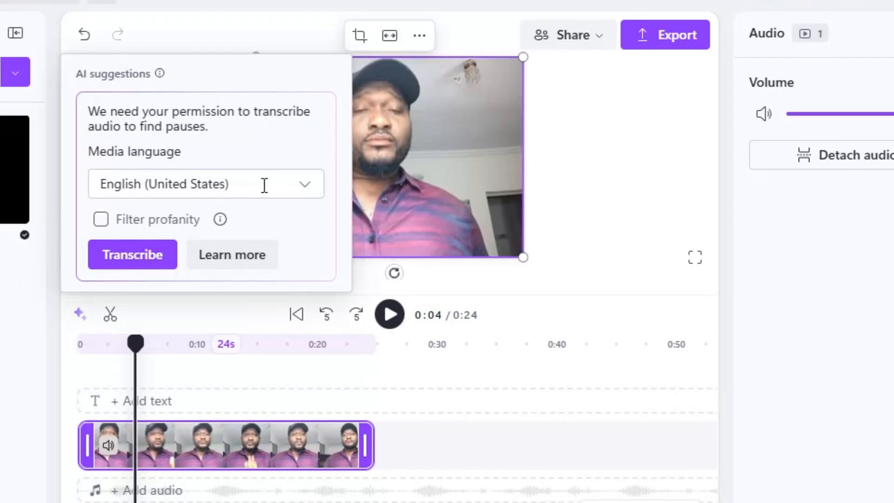
left_click(306, 195)
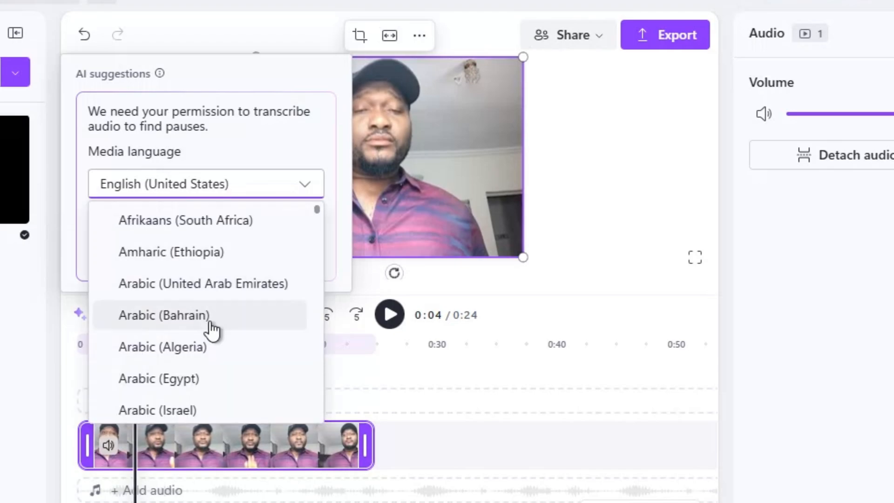
left_click(261, 163)
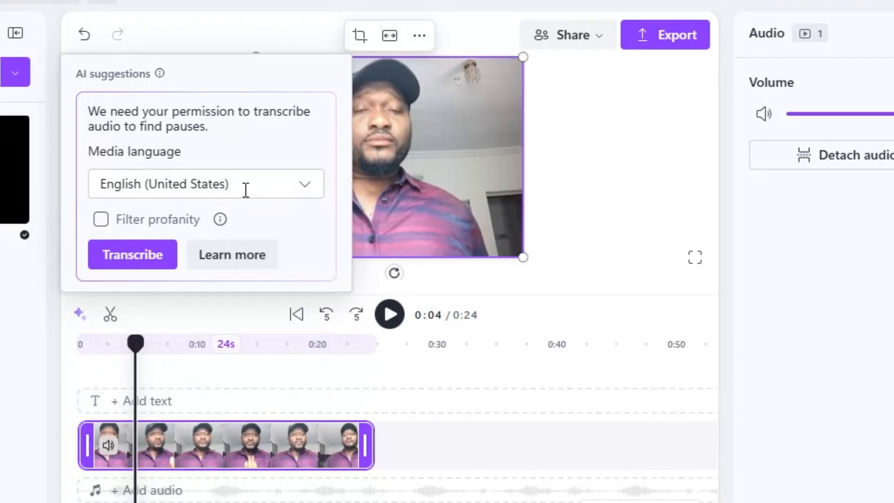
left_click(101, 220)
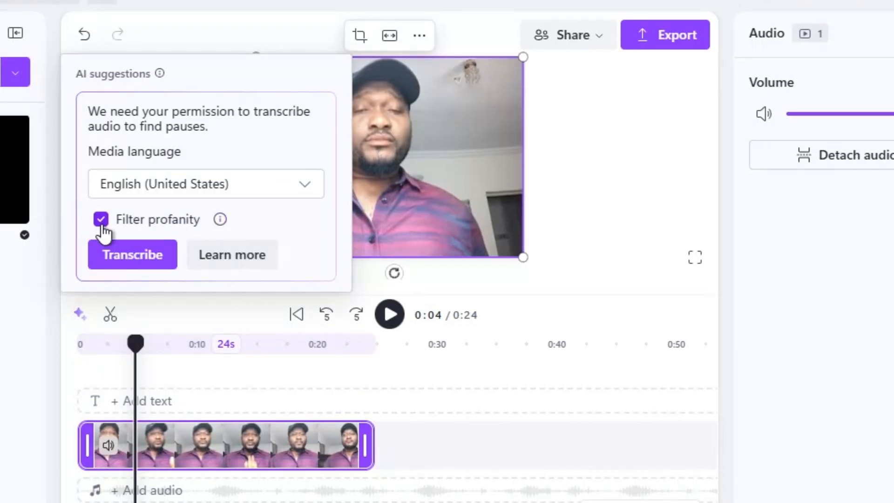
left_click(133, 261)
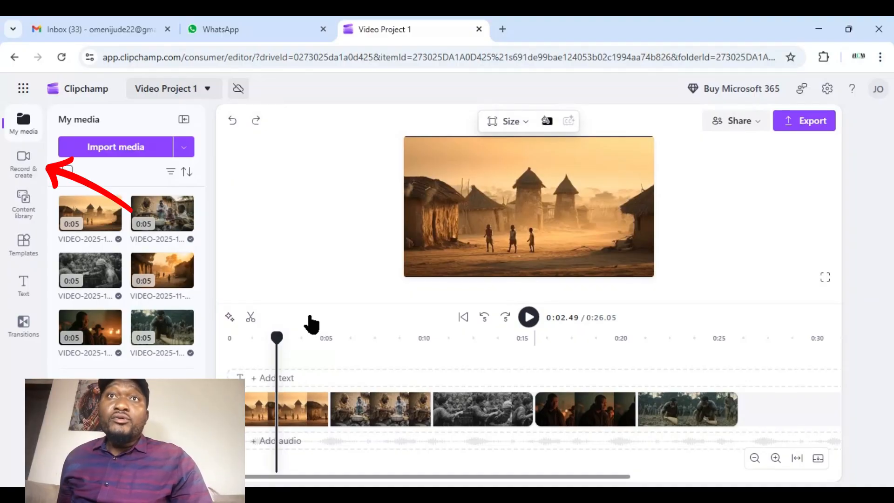
Step: Add a text-to-speech item from the recording and creation options and open its voice settings
left_click(22, 172)
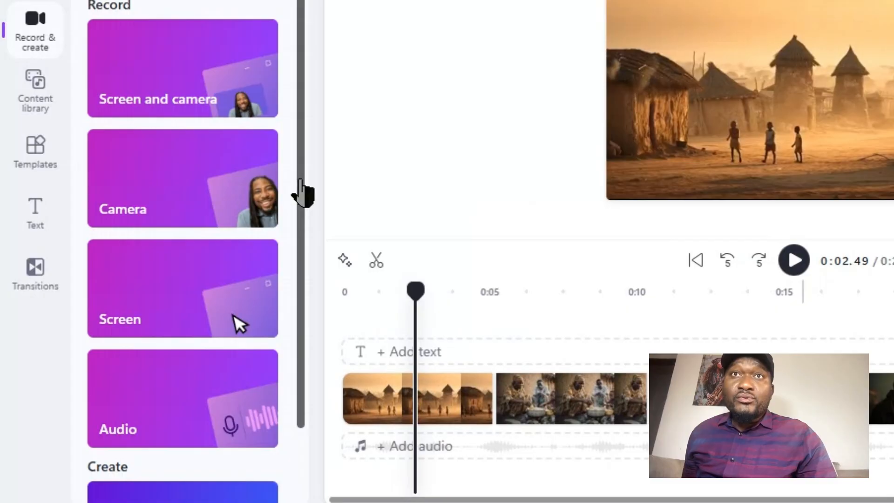
left_click_drag(298, 182, 308, 304)
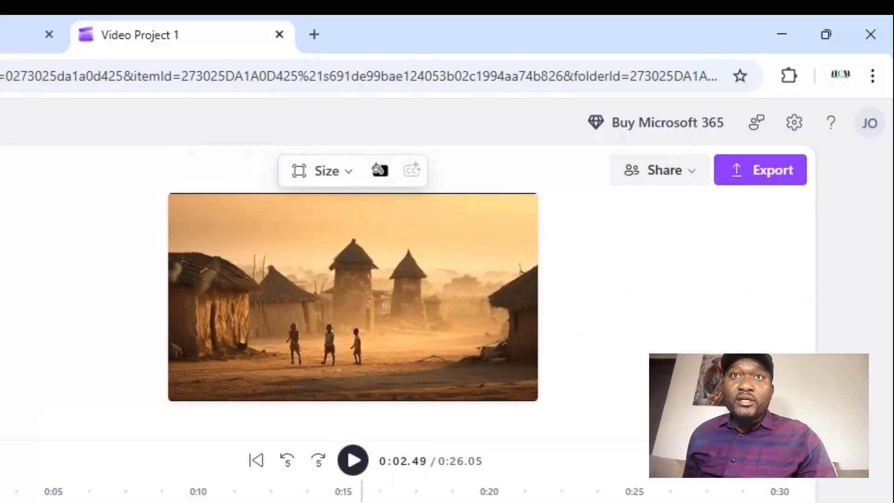
left_click(145, 449)
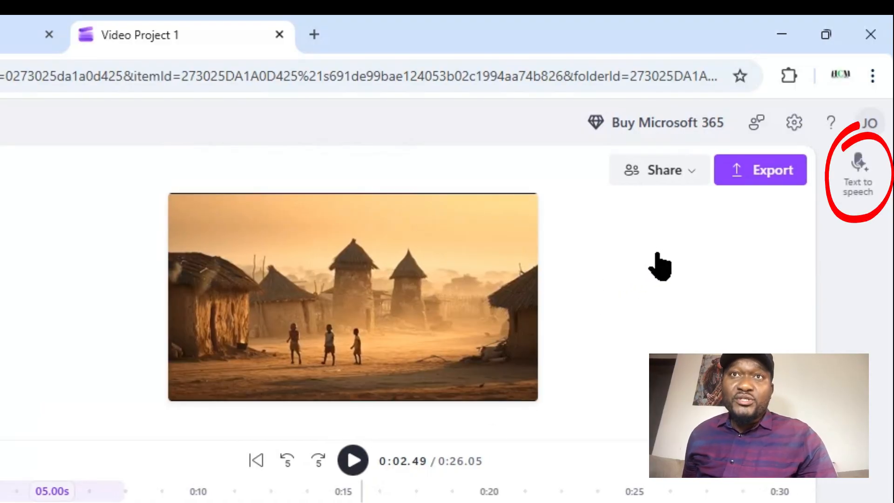
left_click(858, 186)
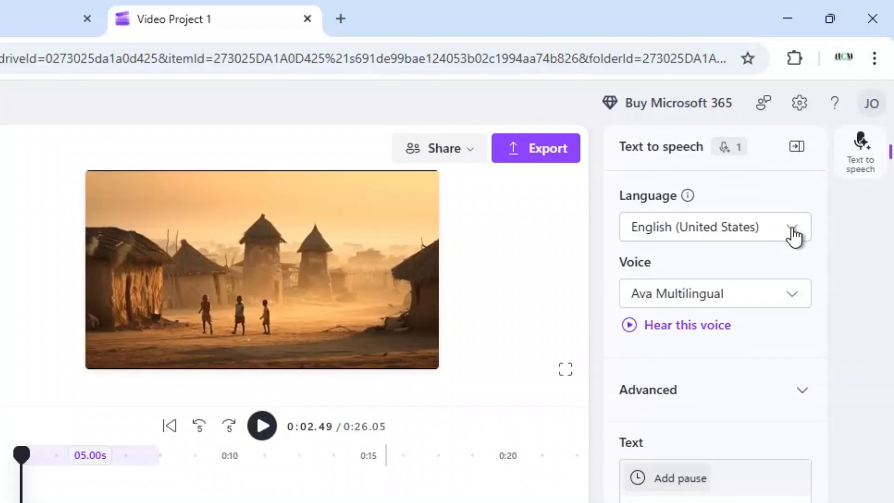
Step: Browse the available text-to-speech languages and choose English (United States)
left_click(791, 233)
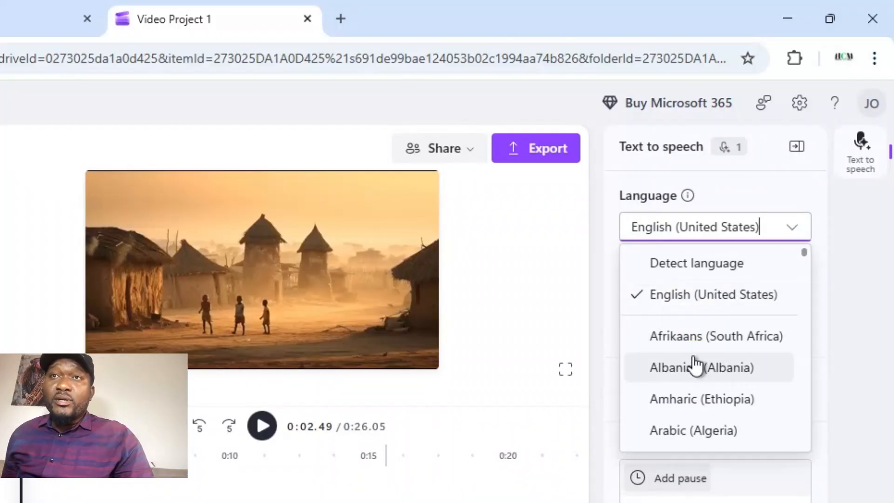
scroll(694, 364, "down", 3)
scroll(695, 364, "down", 5)
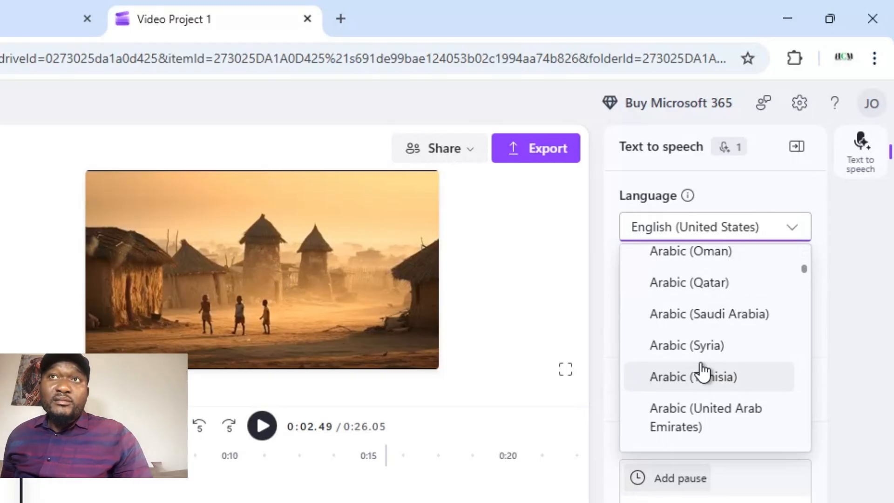
scroll(702, 372, "down", 4)
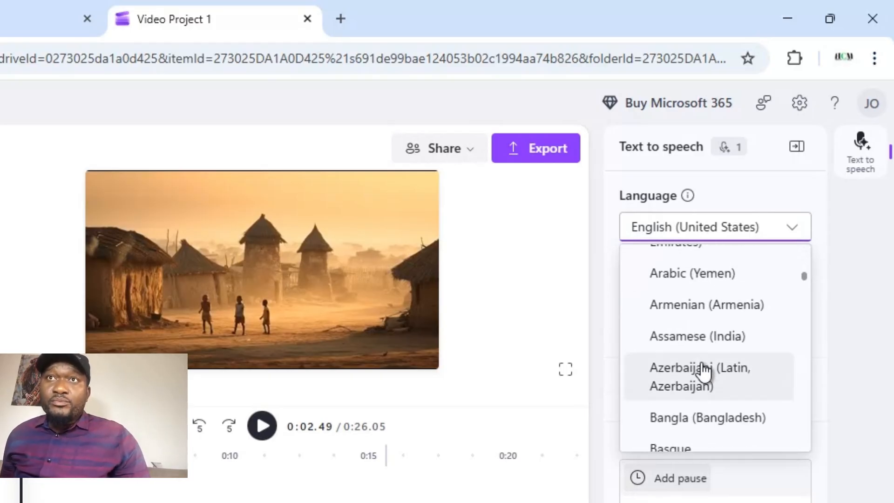
scroll(704, 371, "down", 9)
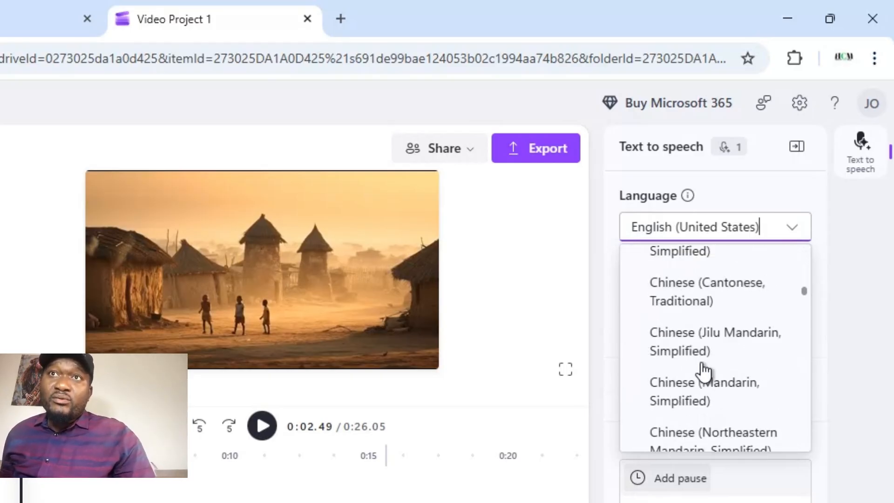
scroll(704, 371, "up", 20)
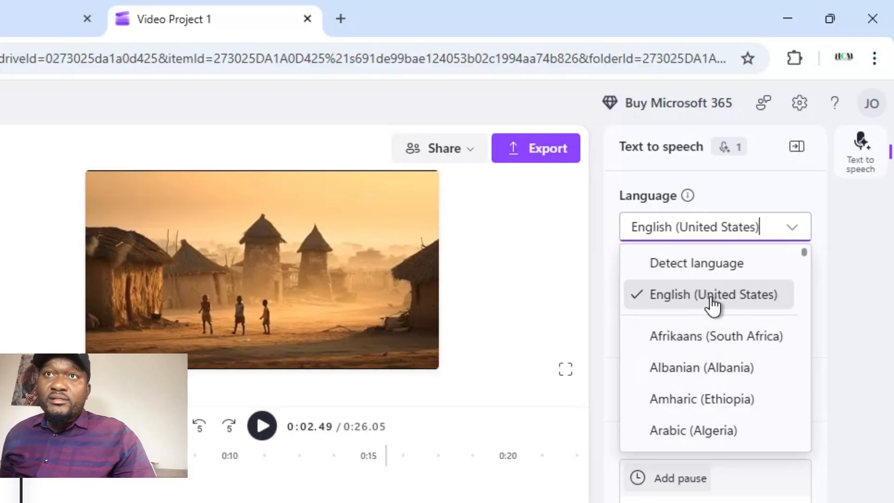
left_click(712, 298)
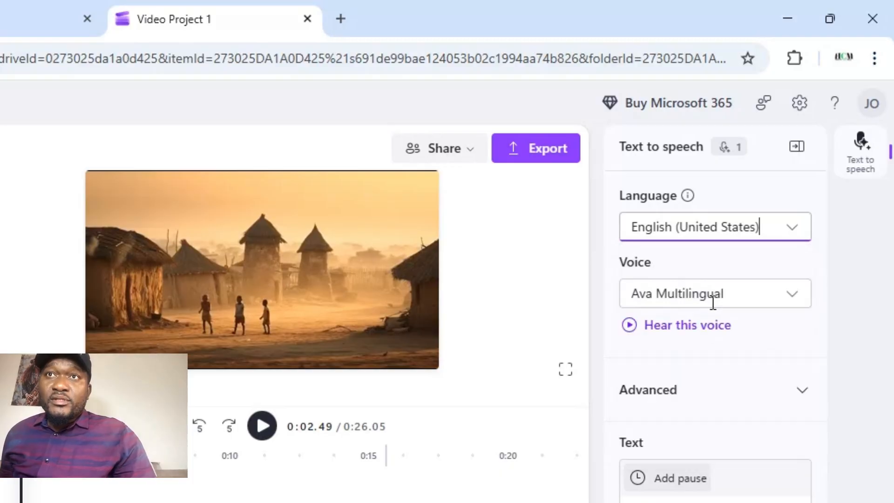
Step: Browse the narration voices and choose Andrew Multilingual
left_click(790, 305)
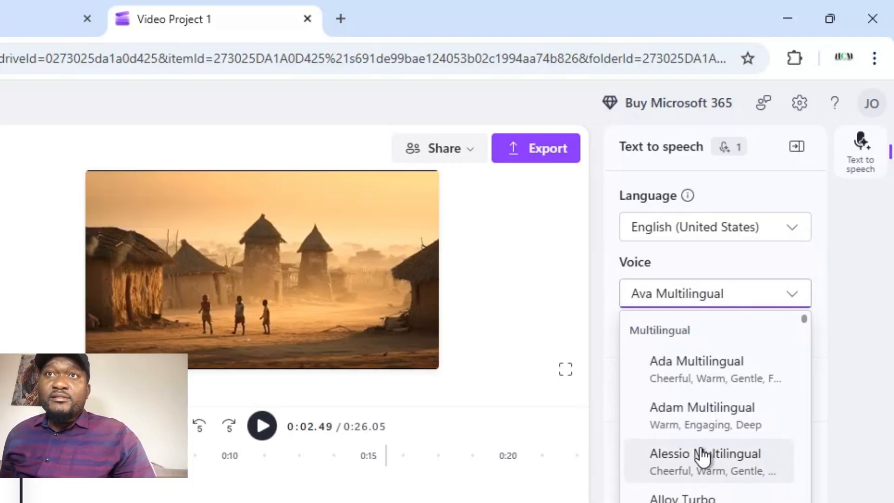
scroll(704, 451, "down", 2)
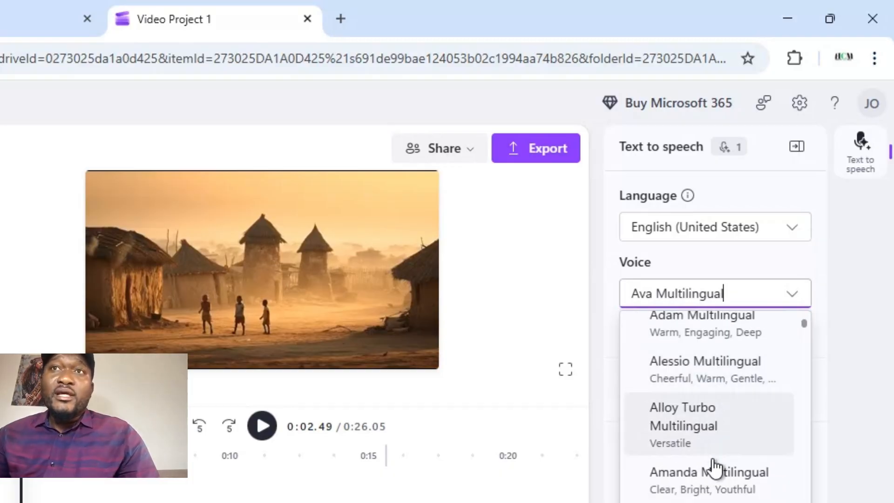
scroll(716, 489, "down", 2)
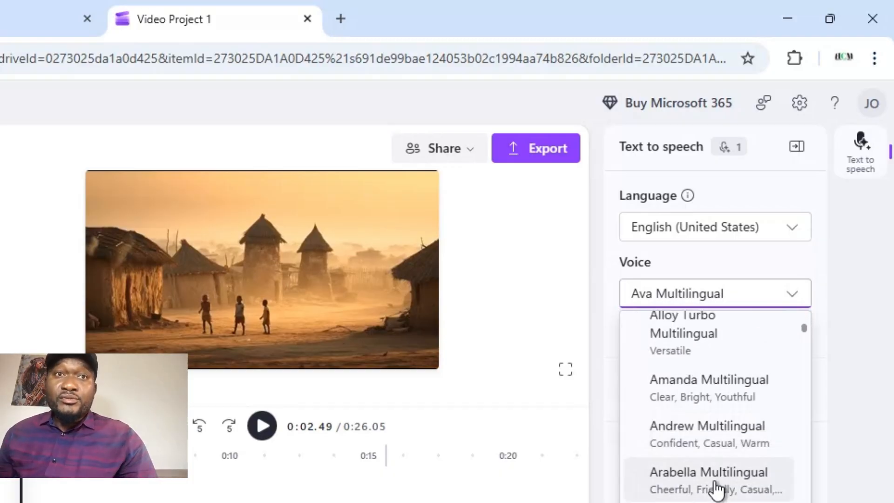
scroll(716, 489, "down", 2)
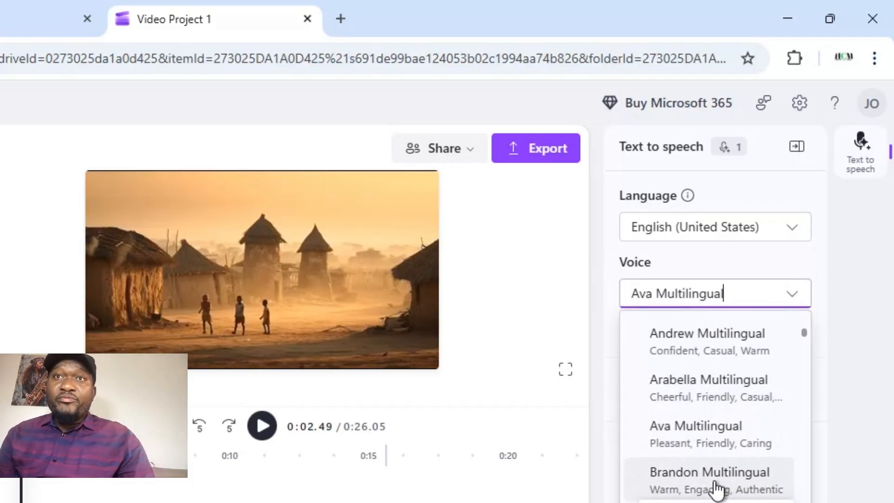
left_click(698, 348)
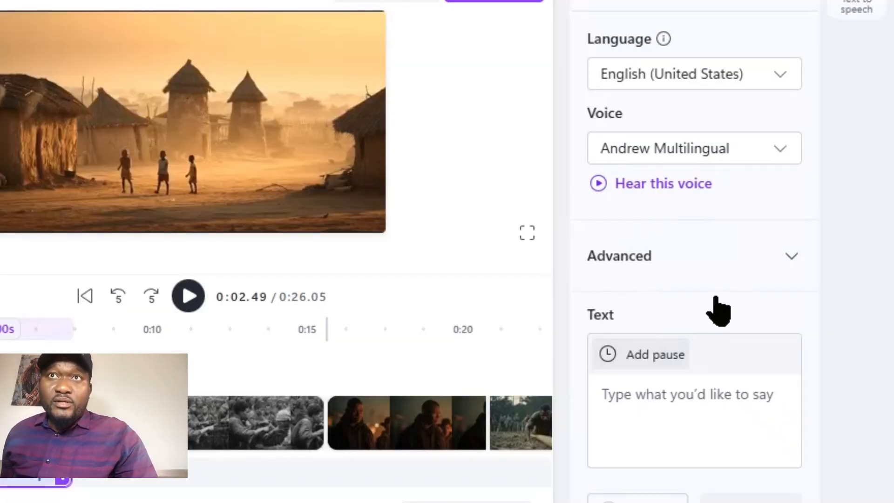
Step: In the advanced voice options, keep the Neutral emotion and set the vocal pitch to Medium
left_click(789, 270)
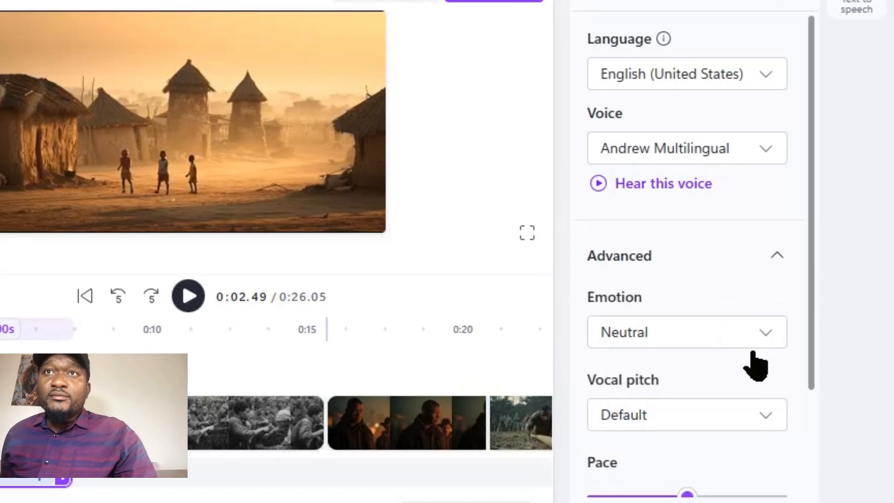
scroll(750, 335, "down", 1)
scroll(750, 307, "down", 1)
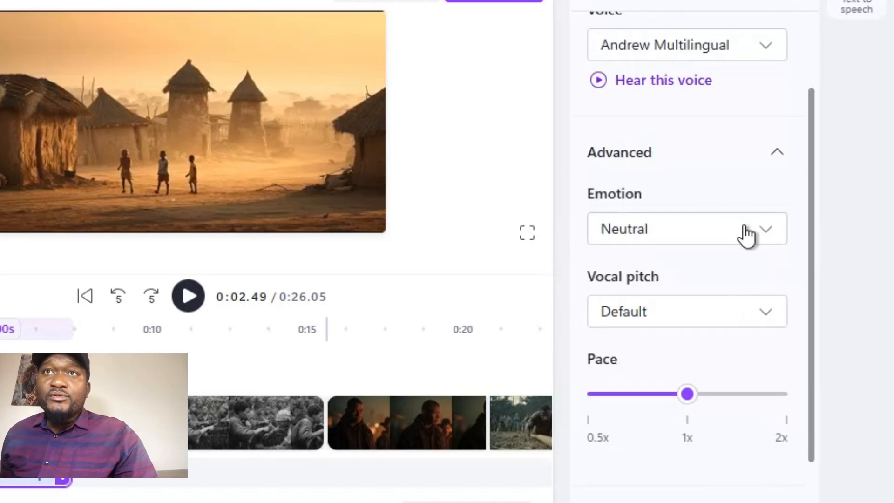
left_click(751, 240)
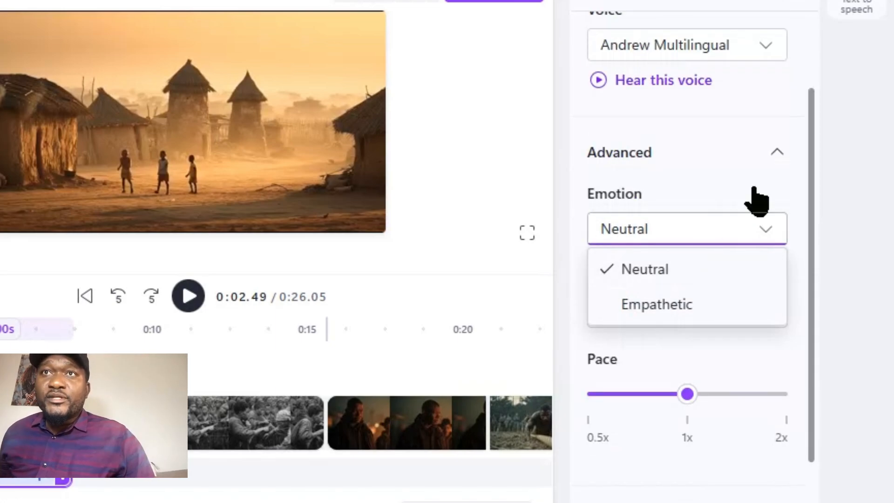
left_click(728, 365)
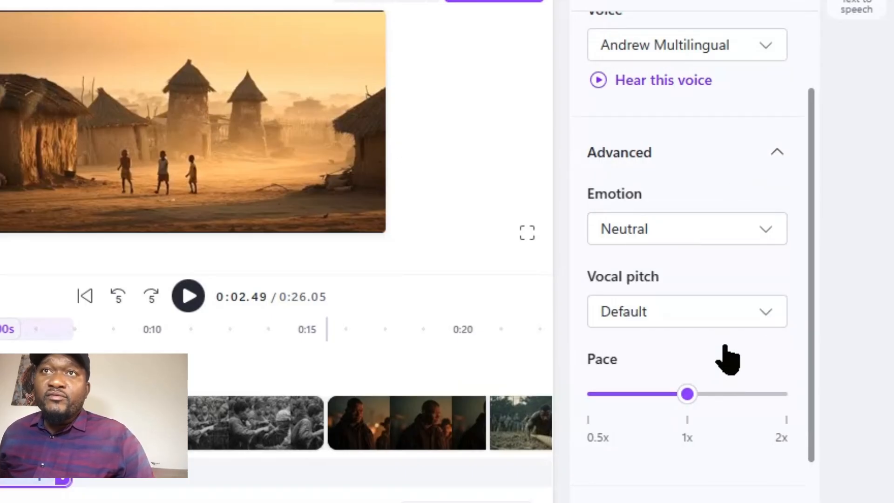
left_click(731, 323)
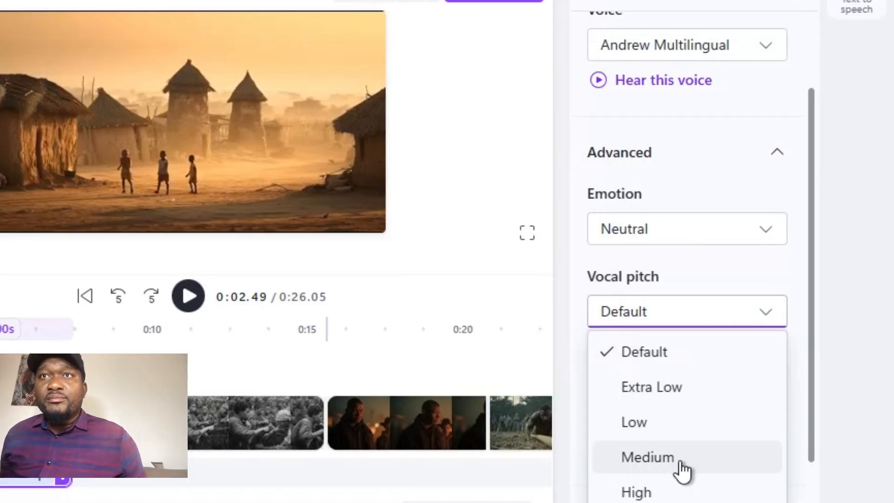
left_click(681, 463)
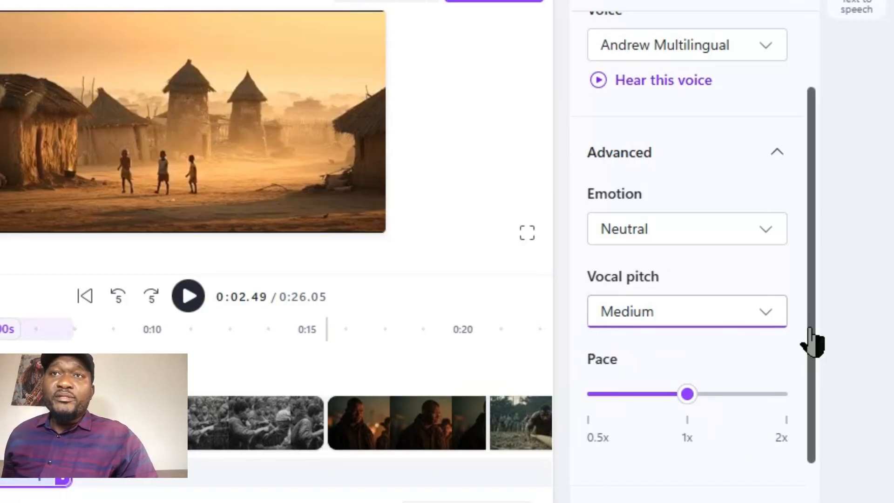
Step: Save the text-to-speech narration containing the story script and play the video back with it
left_click_drag(812, 328, 821, 441)
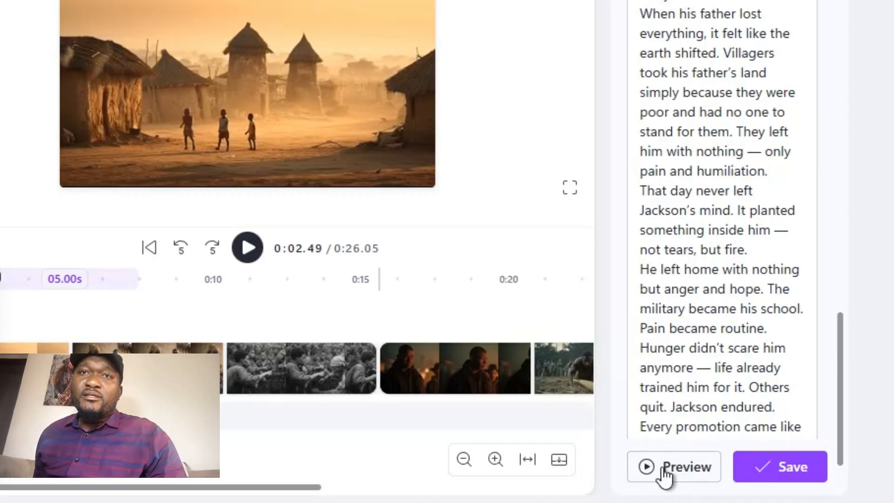
left_click(775, 469)
left_click(247, 247)
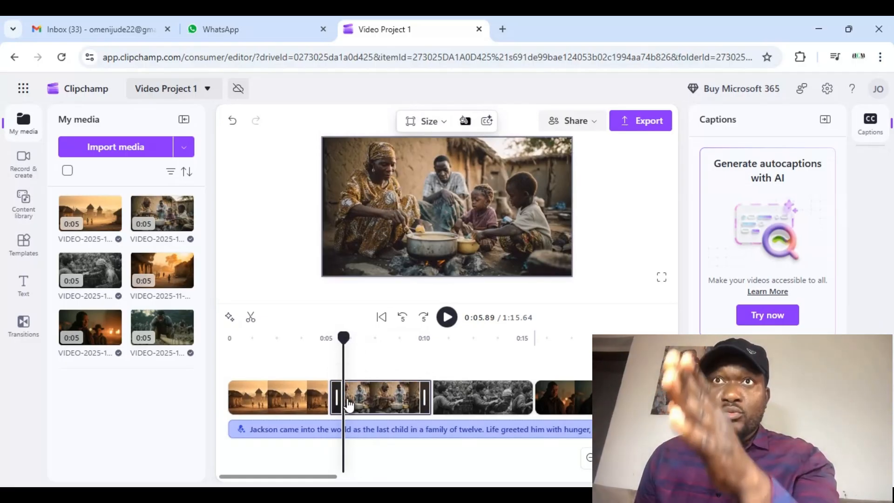
Step: Split the cooking clip and narration at 0:06.59, and enlarge the short first piece to zoom in on the children
left_click(342, 371)
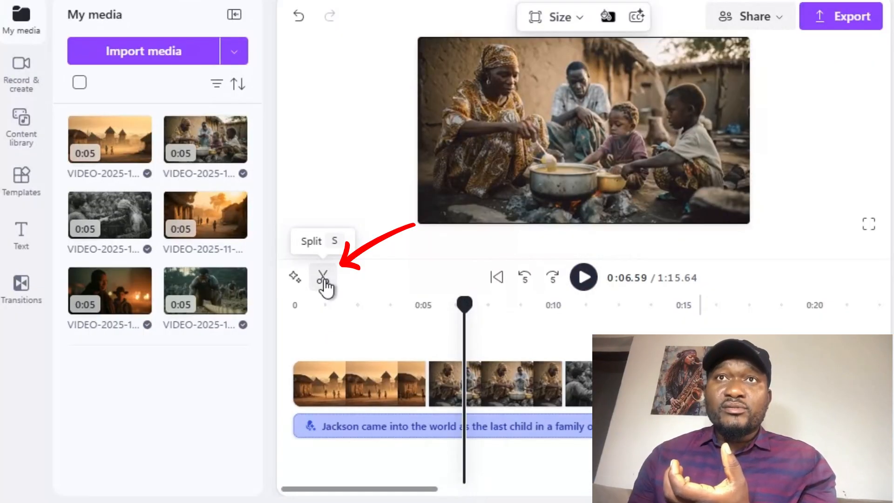
key("s")
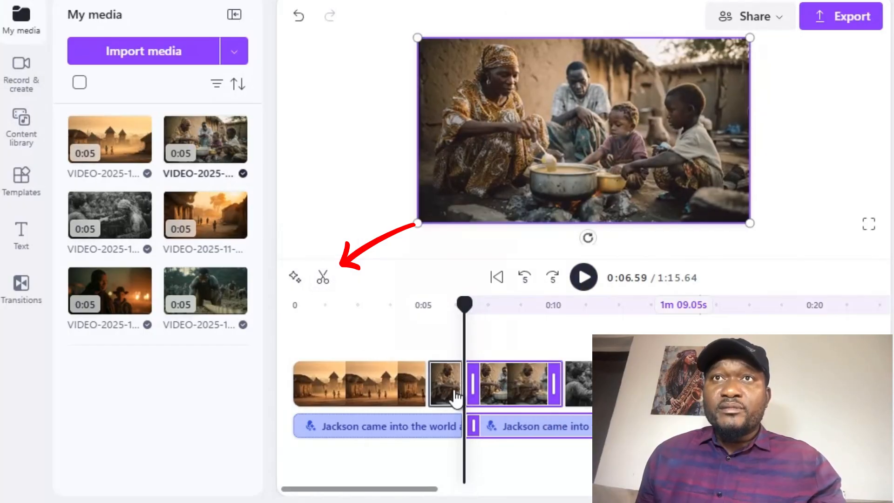
left_click(448, 393)
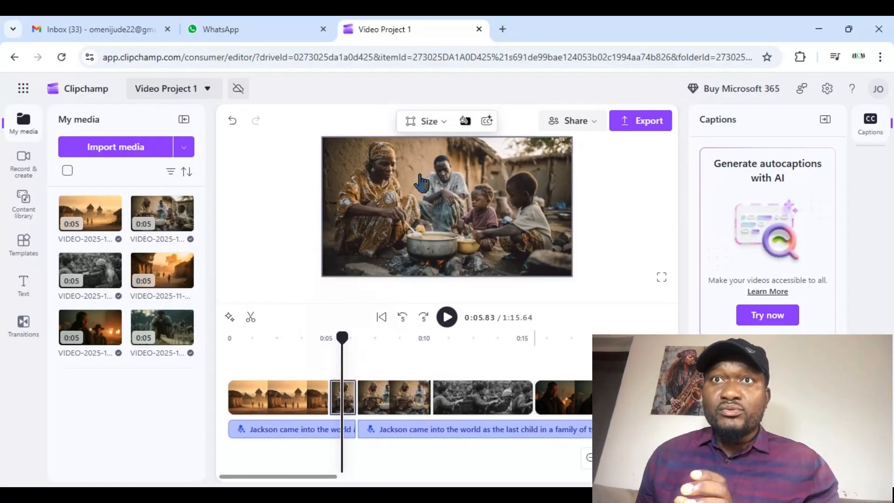
left_click(428, 202)
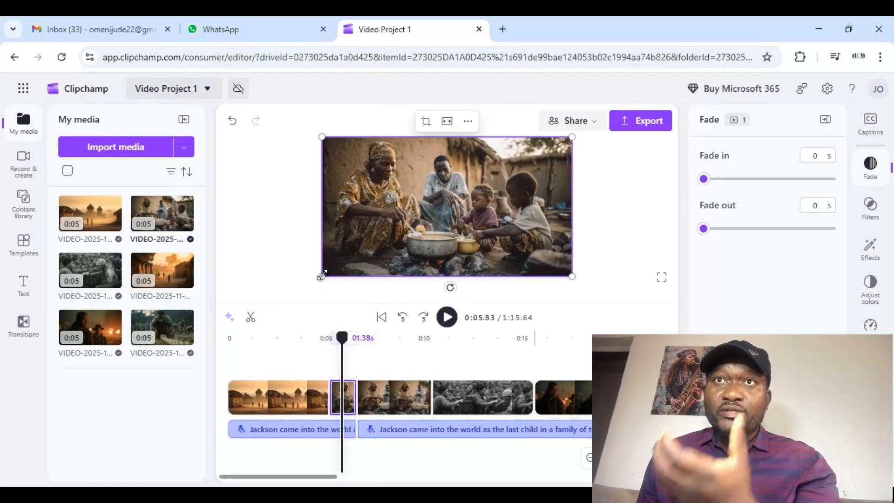
left_click_drag(326, 277, 224, 296)
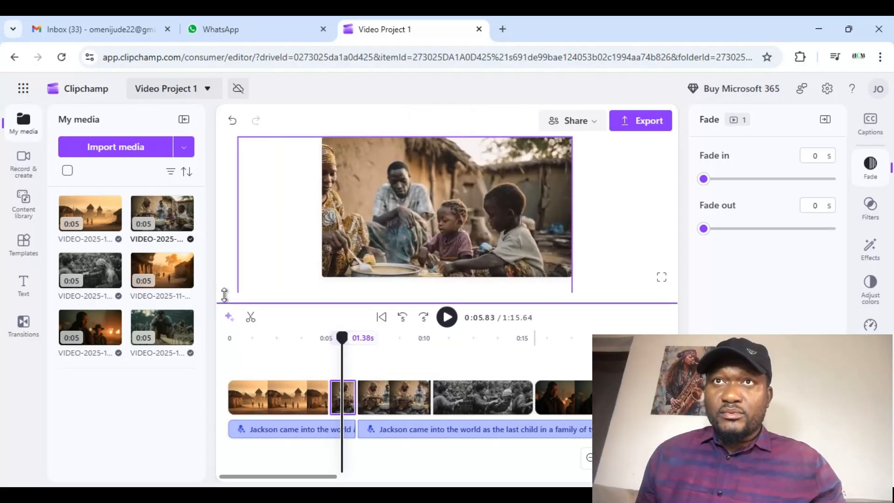
Step: Enlarge the short cooking clip further and reposition it to frame the mother and father
left_click_drag(572, 137, 642, 102)
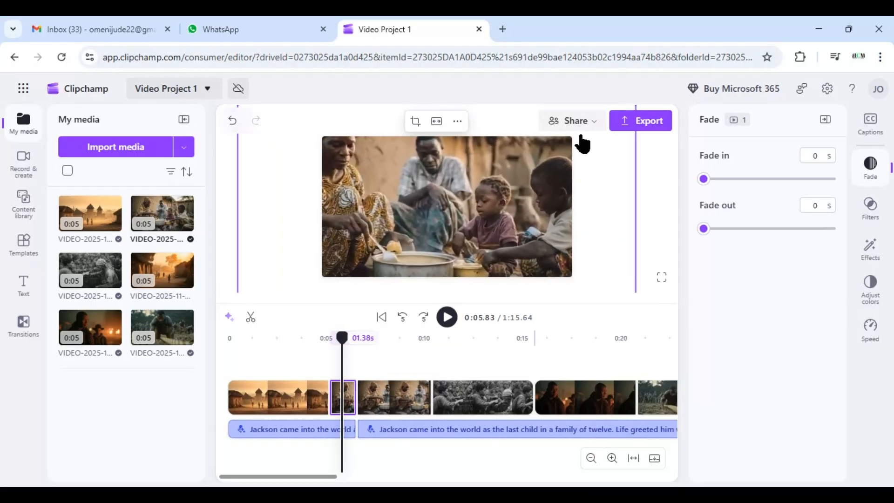
left_click_drag(441, 209, 509, 236)
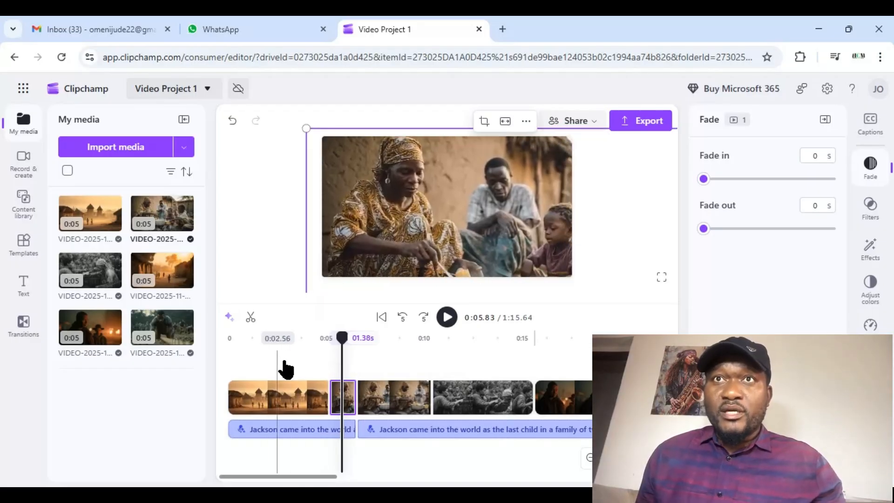
left_click(295, 368)
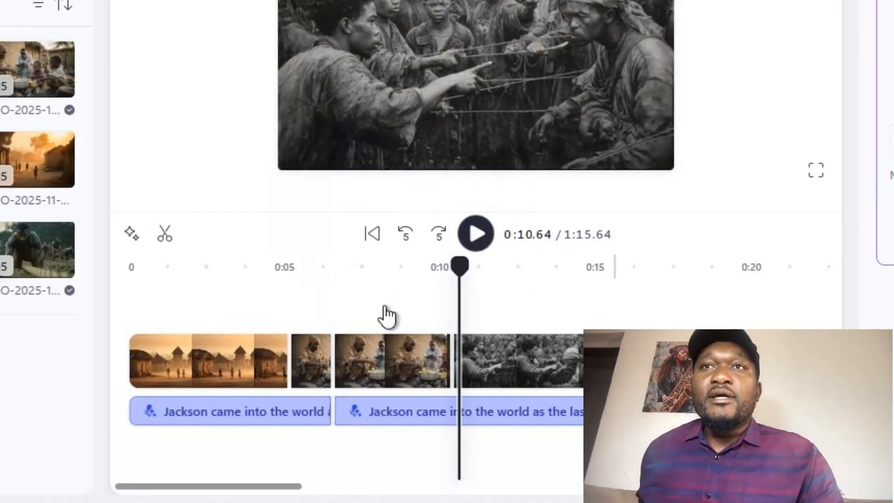
Step: Add transitions between the village clip and the short cooking clip, and between the two cooking pieces
left_click(274, 349)
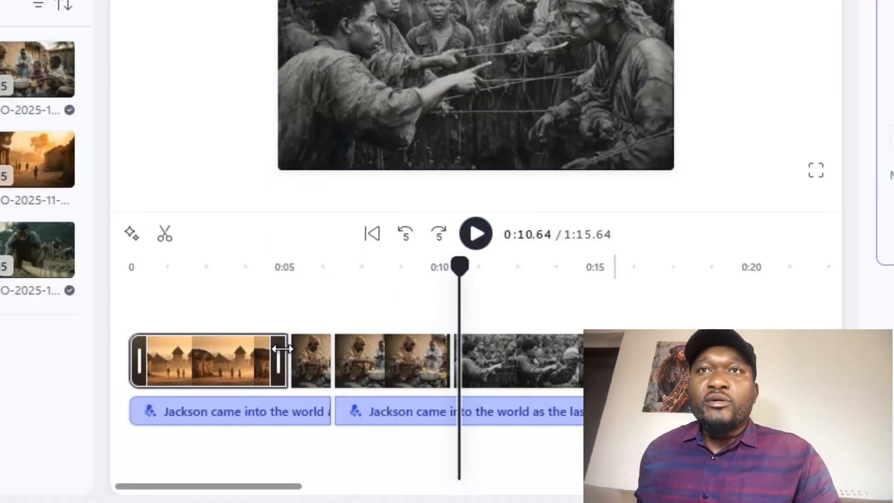
left_click(303, 375)
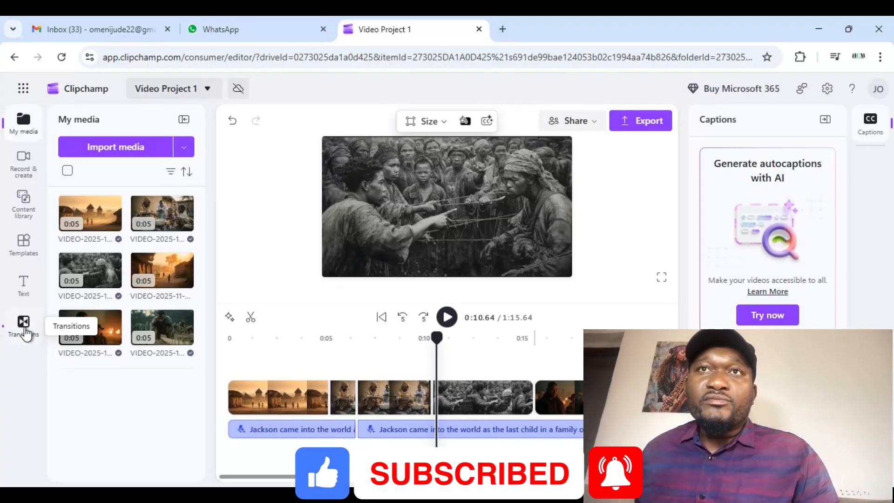
left_click(25, 327)
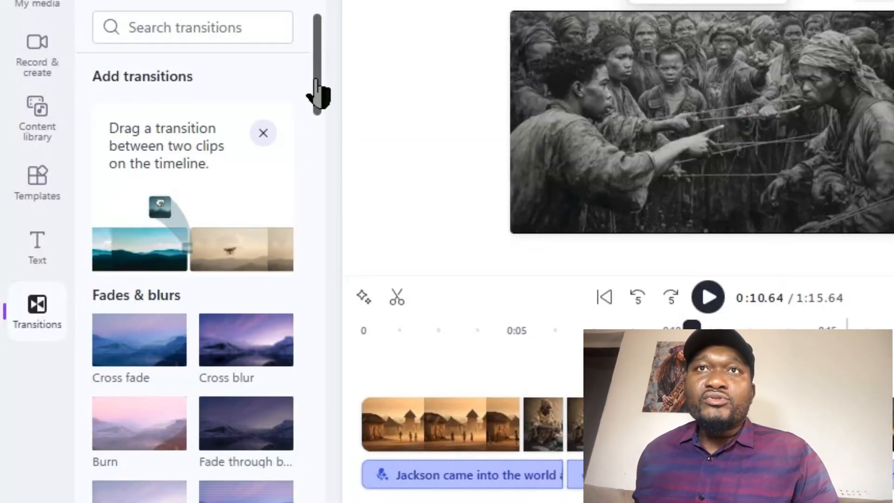
left_click_drag(316, 95, 320, 232)
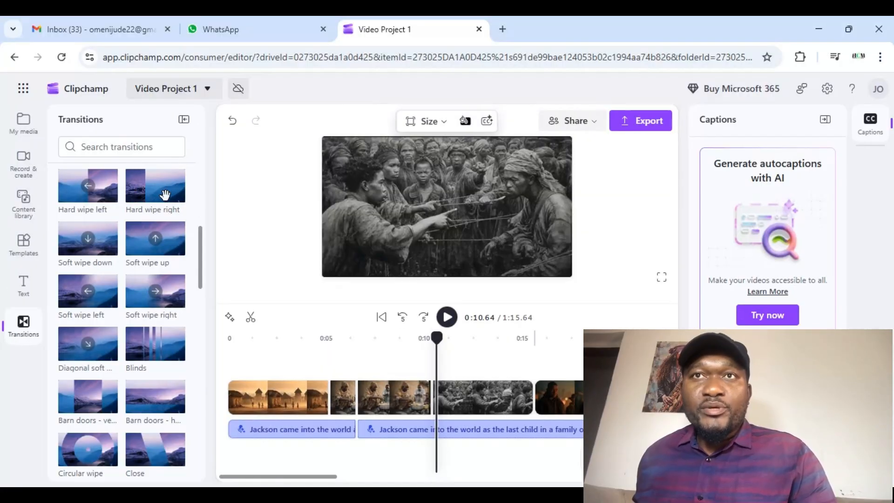
left_click_drag(240, 229, 363, 405)
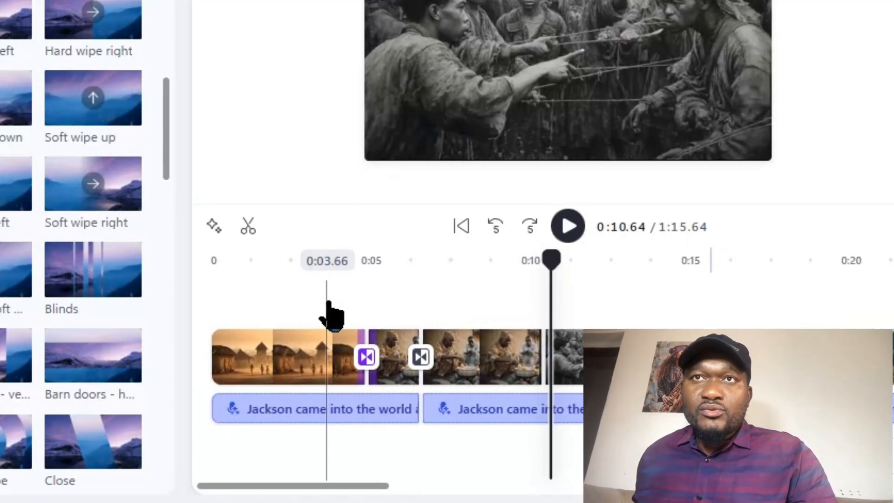
Step: Play the video back across the two transitions and stop in the second cooking piece
left_click(300, 358)
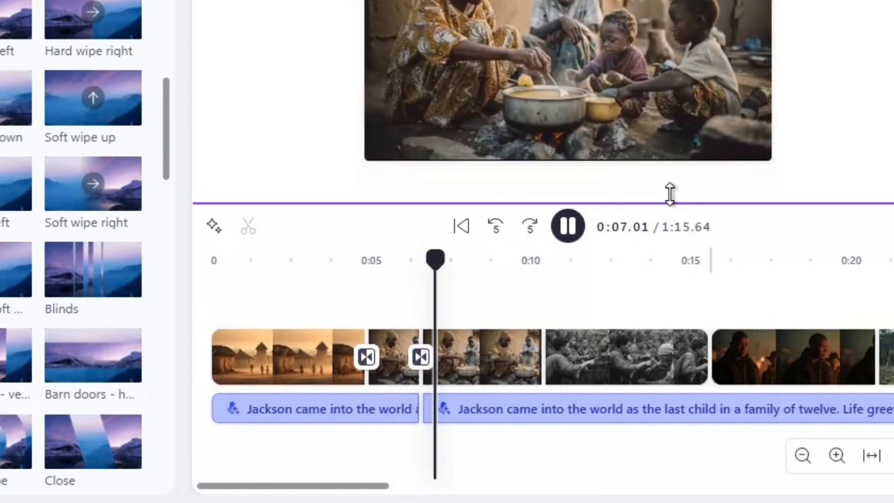
left_click(567, 230)
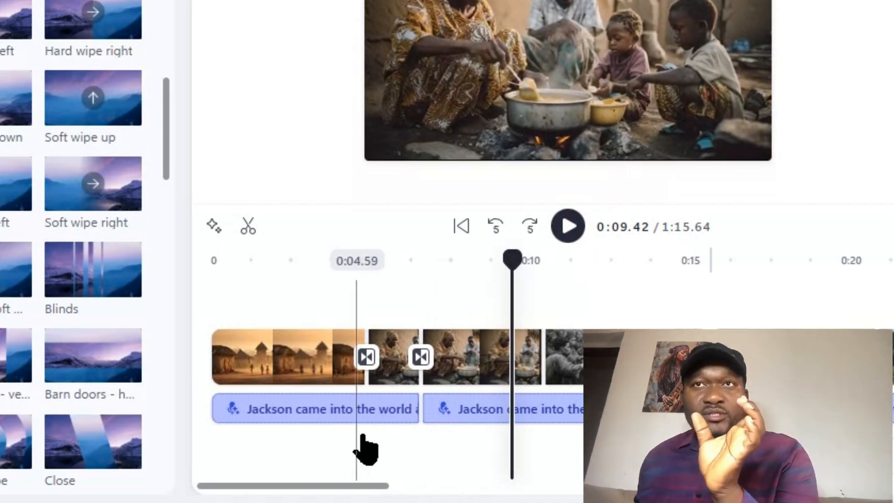
left_click(371, 417)
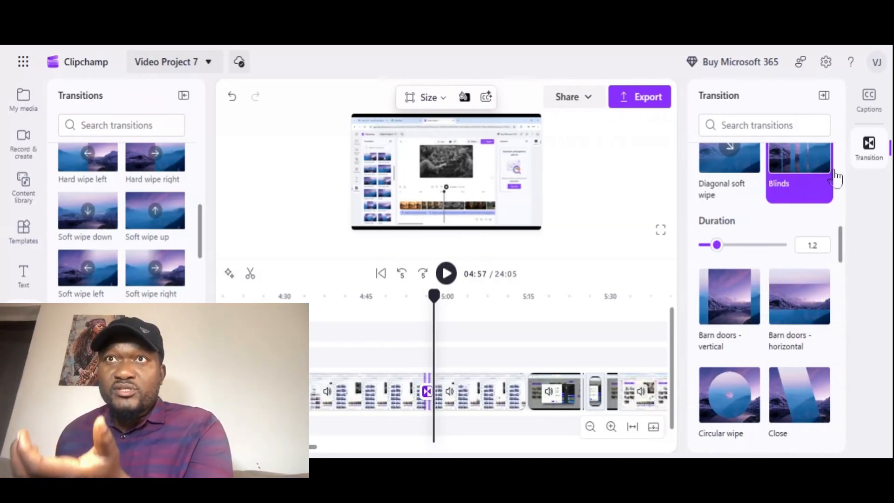
Step: In Video Project 7, adjust the duration of the Blinds transition near 4:57 and play the video across it
scroll(834, 224, "up", 2)
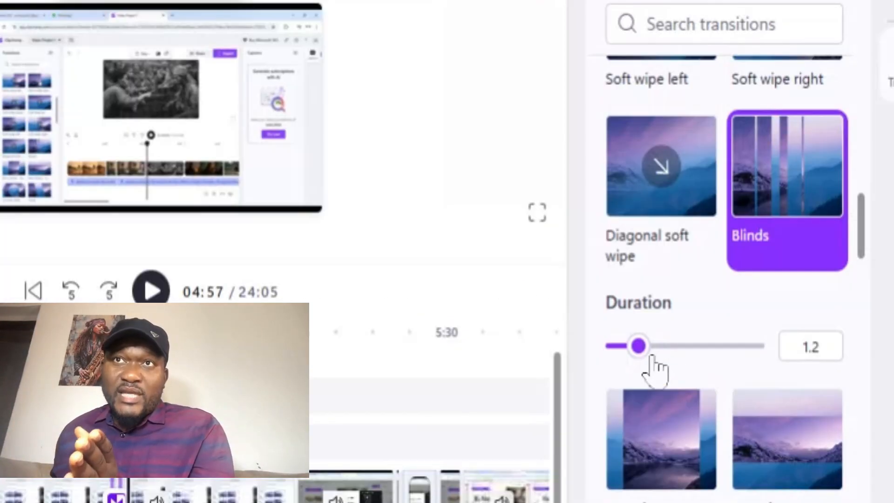
left_click_drag(662, 356, 679, 349)
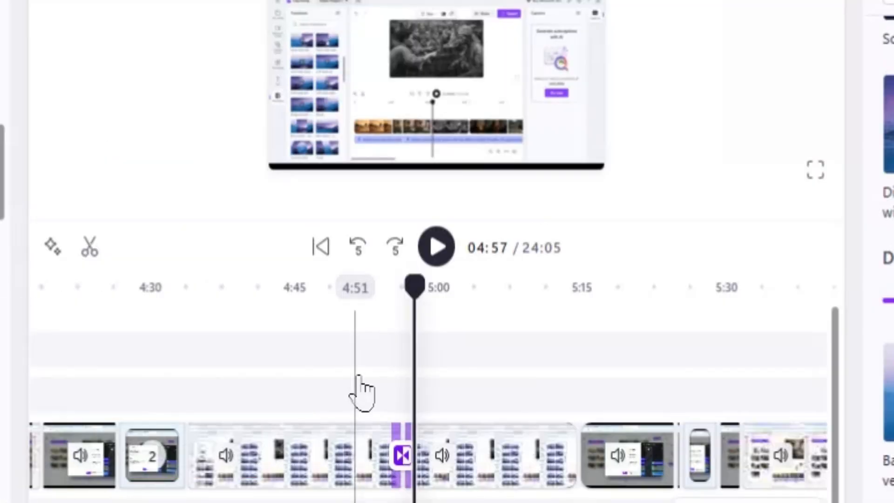
left_click(357, 376)
left_click(440, 255)
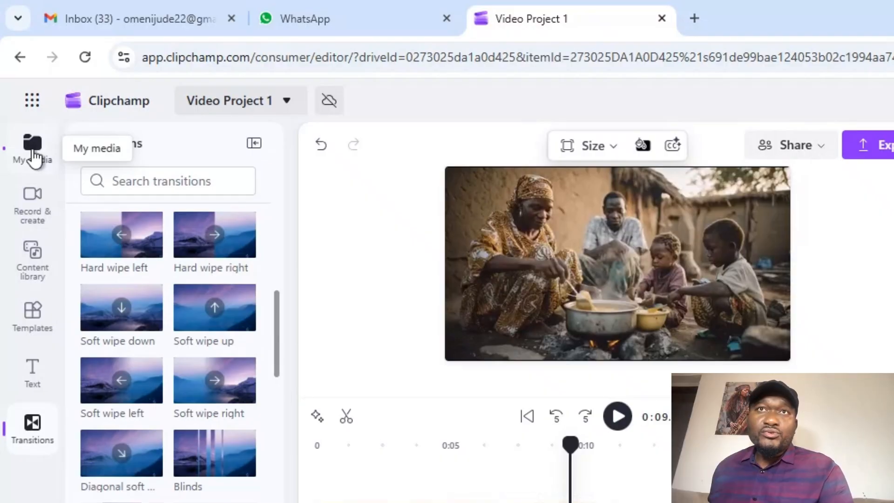
Step: Import my pix.MP4 from the computer and place it on a track above the video clips, starting at about 0:03
left_click(33, 147)
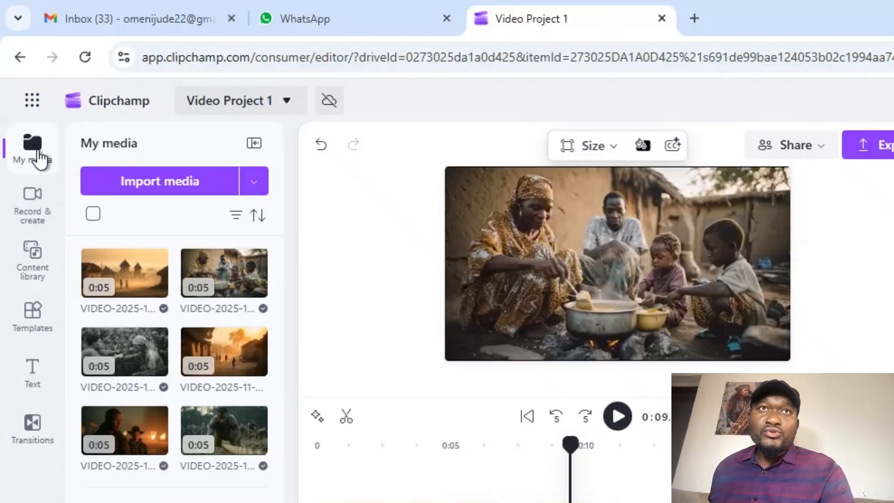
left_click(253, 184)
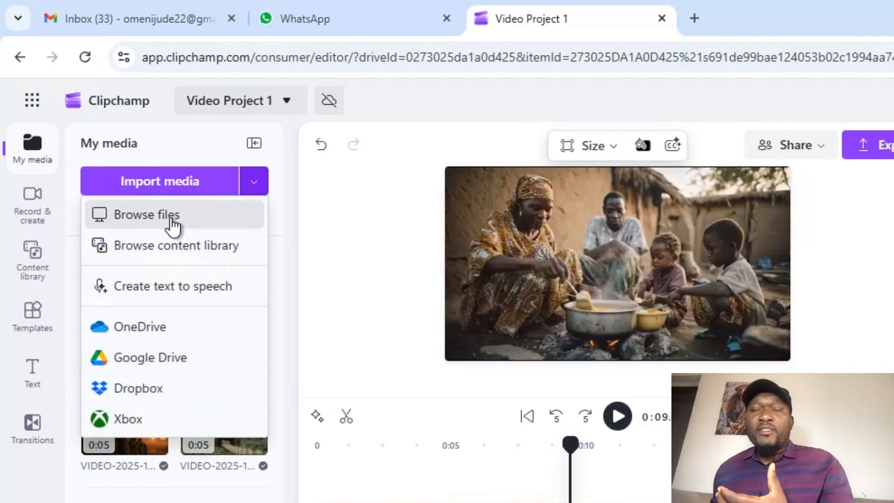
left_click(147, 214)
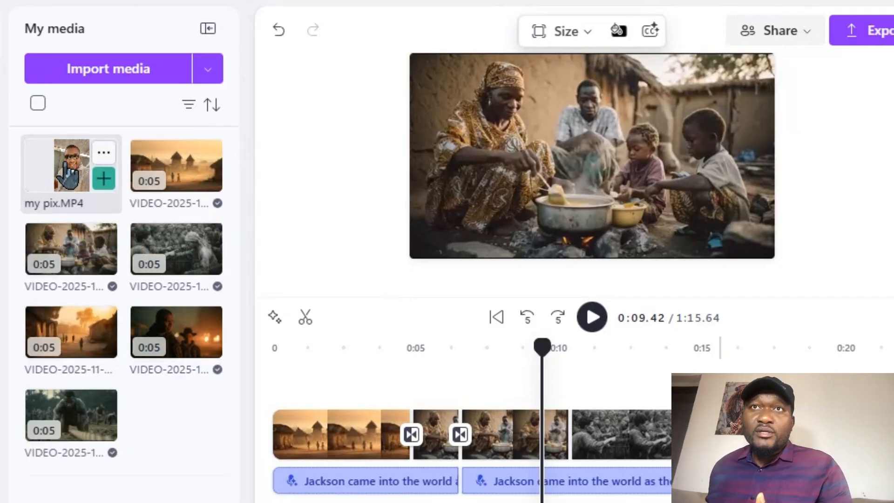
left_click_drag(74, 179, 378, 373)
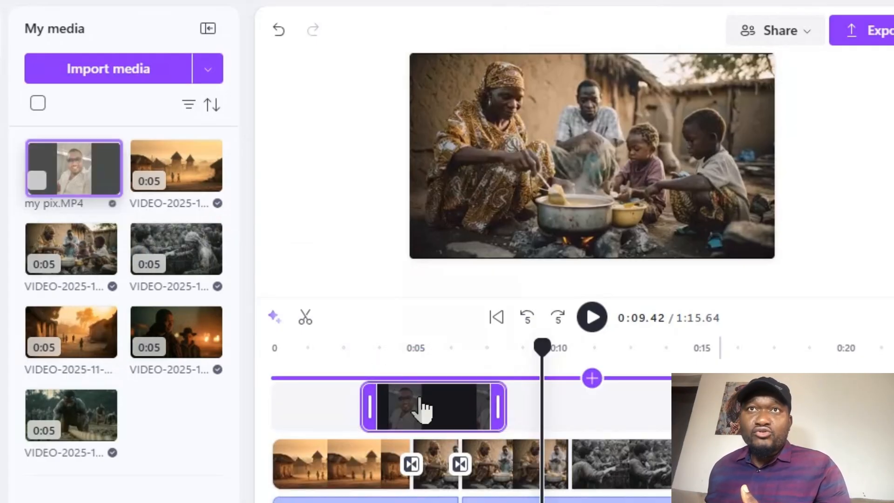
Step: Shrink the my pix.MP4 overlay to about half its height and move it into the frame's lower-right corner
left_click(340, 365)
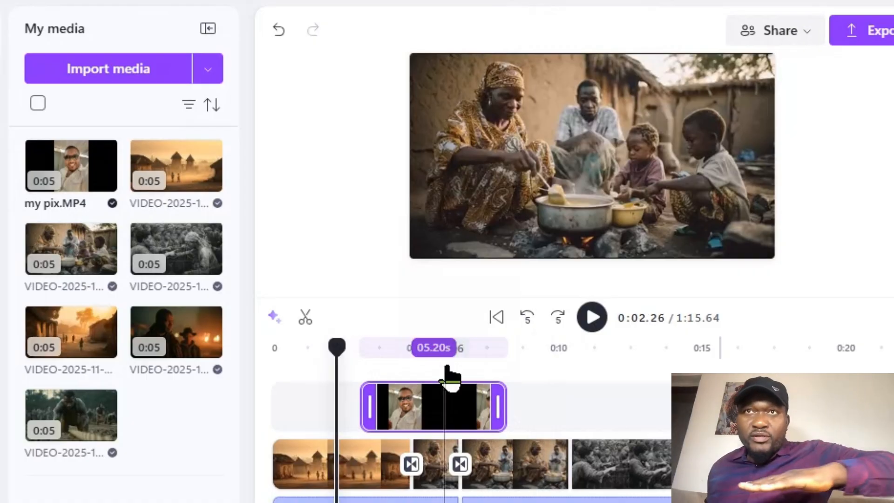
left_click(422, 368)
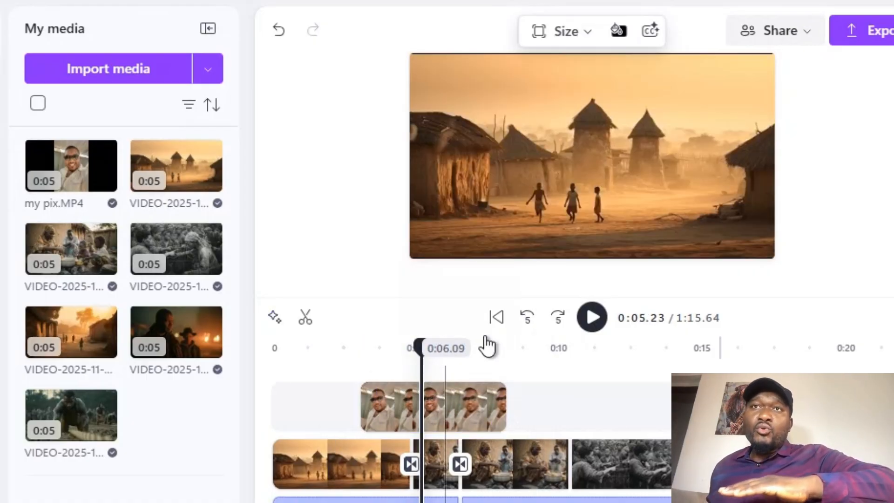
left_click(593, 173)
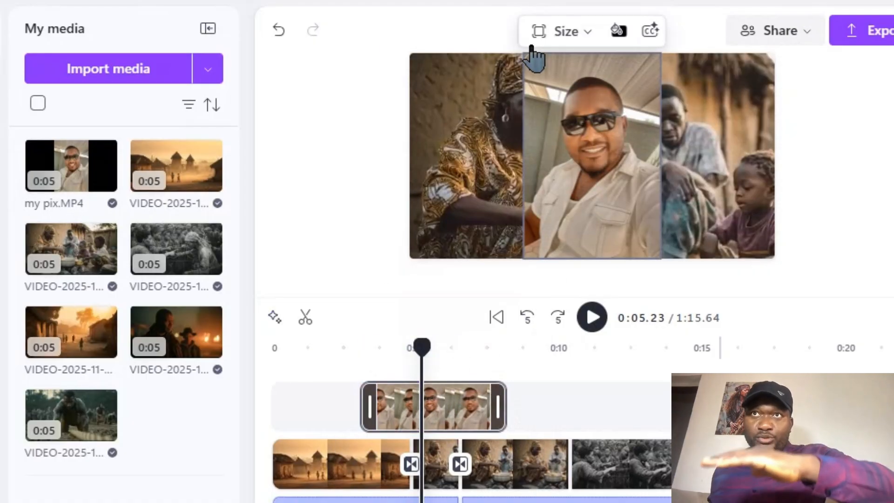
left_click(532, 61)
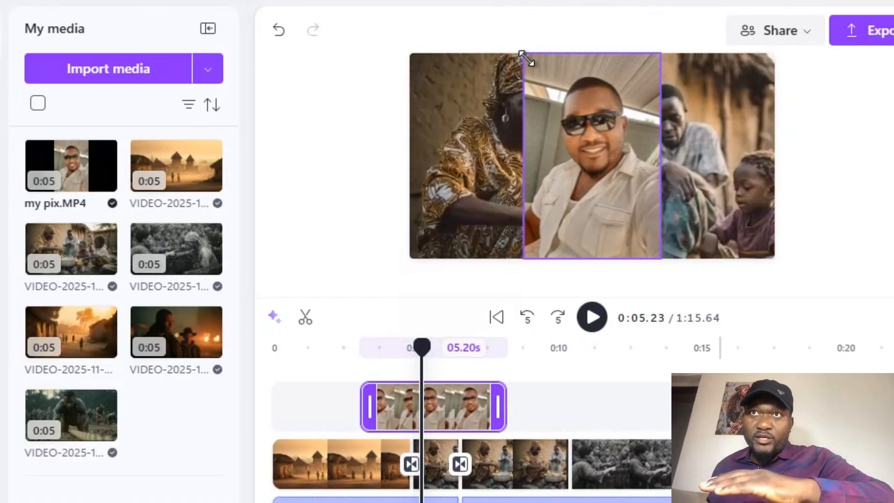
left_click_drag(527, 58, 551, 198)
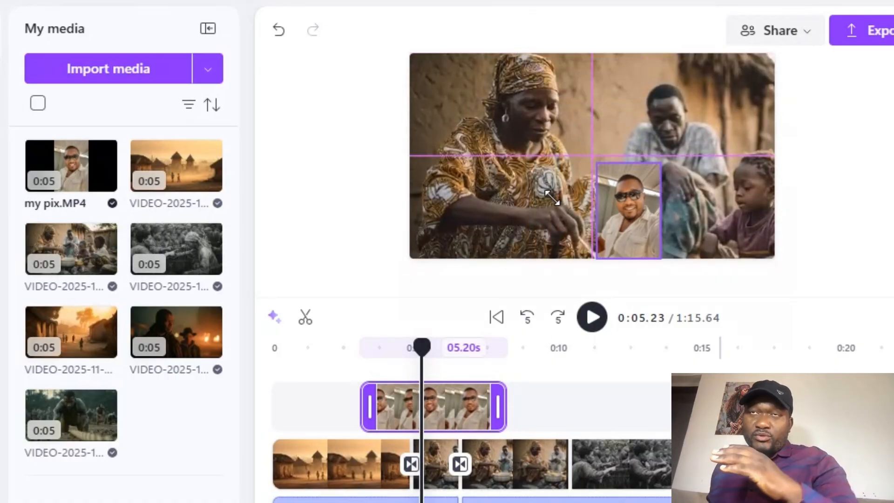
left_click_drag(629, 207, 743, 226)
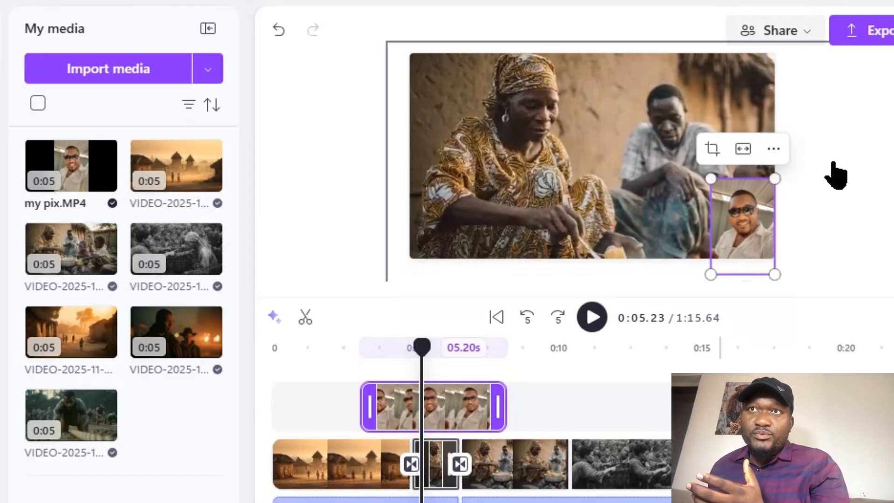
left_click(771, 177)
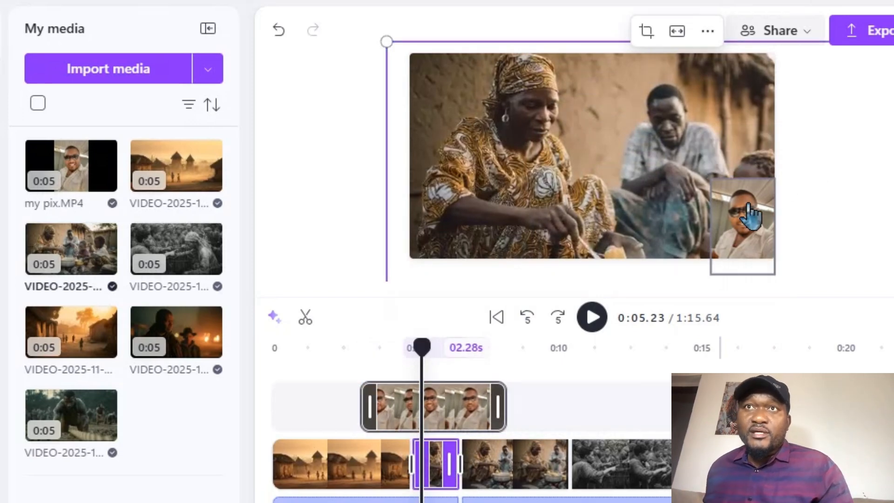
Step: Play the video from just before the picture overlay to review it over the clips
left_click(347, 372)
left_click(592, 319)
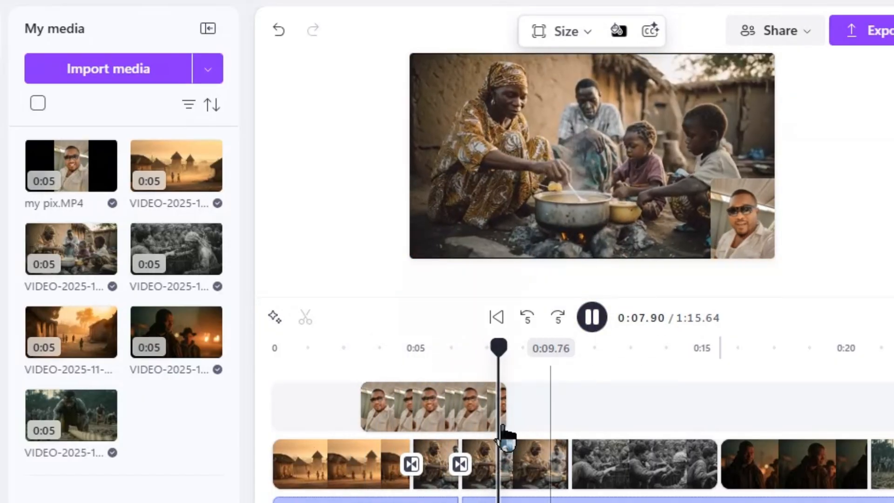
left_click(593, 320)
Step: Slow the my pix.MP4 overlay to 0.4 speed, and return it to near normal speed
left_click(497, 411)
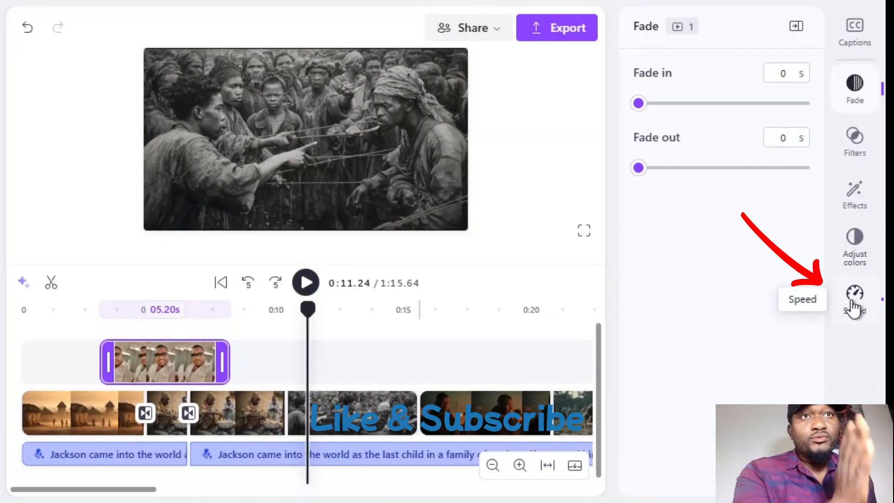
left_click(852, 303)
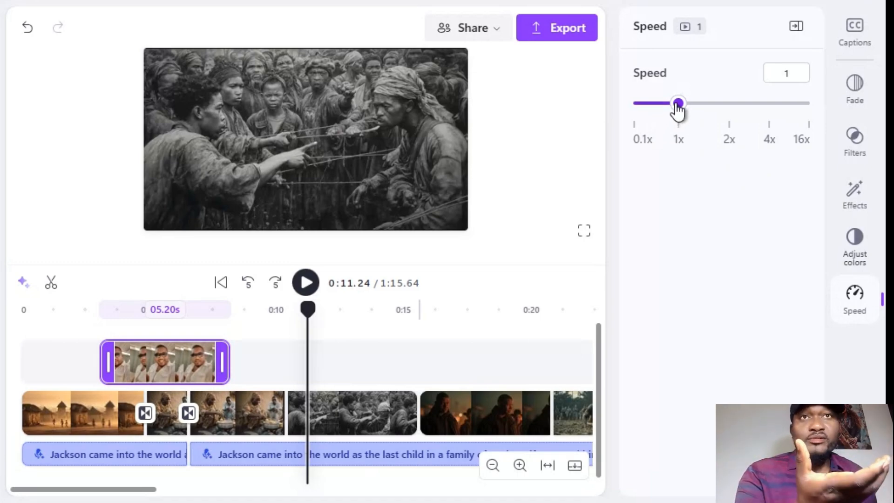
left_click_drag(675, 103, 653, 108)
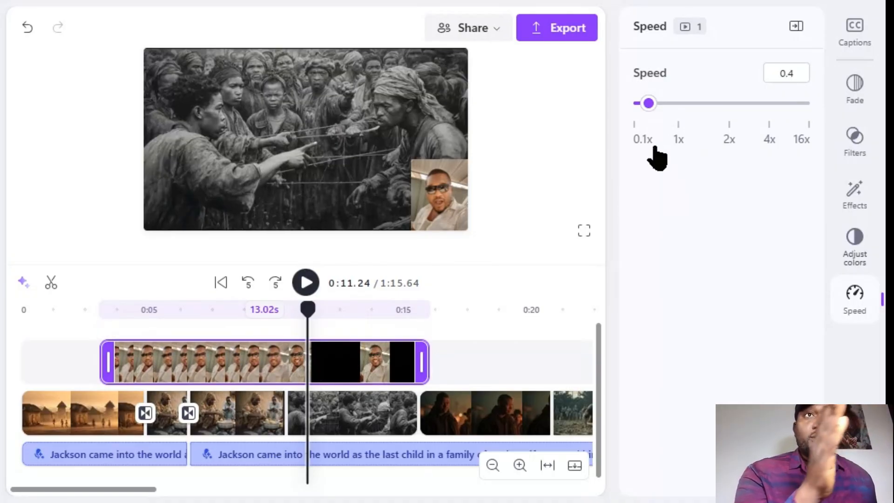
left_click_drag(648, 111, 680, 113)
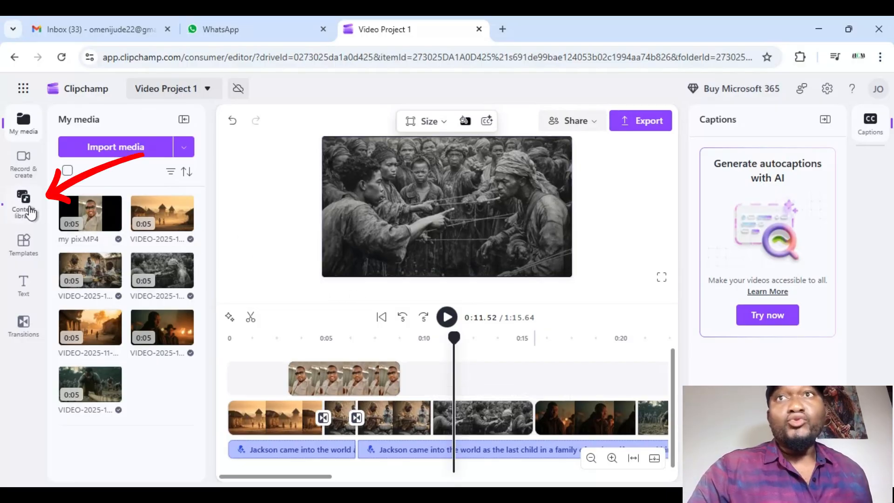
Step: Add the red subscribe sticker with the like and bell icons from the content library at 0:16 and play it back
left_click(25, 205)
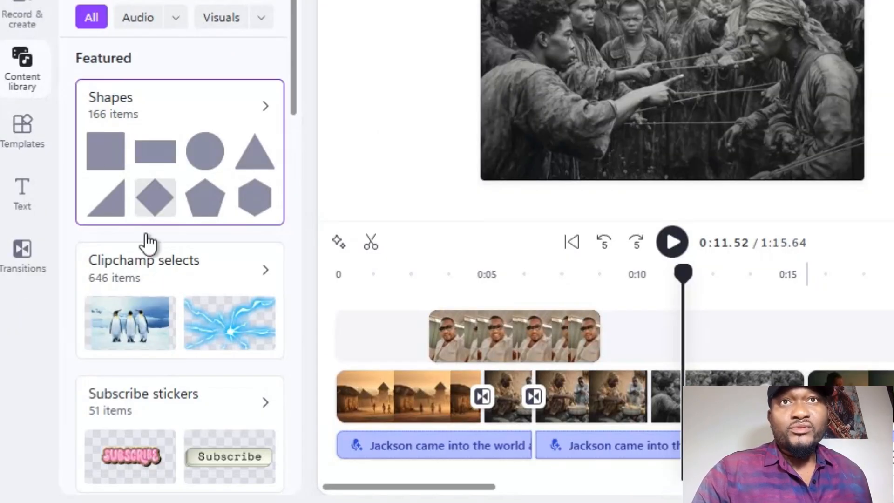
left_click(265, 403)
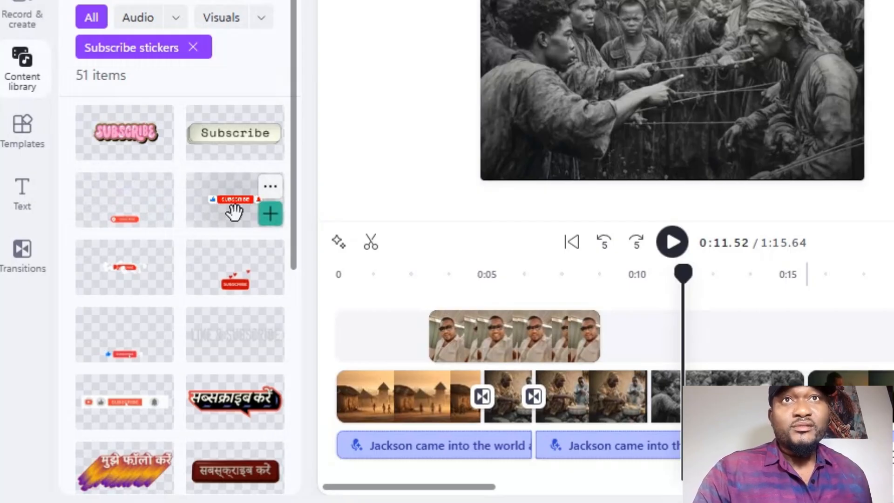
left_click(238, 206)
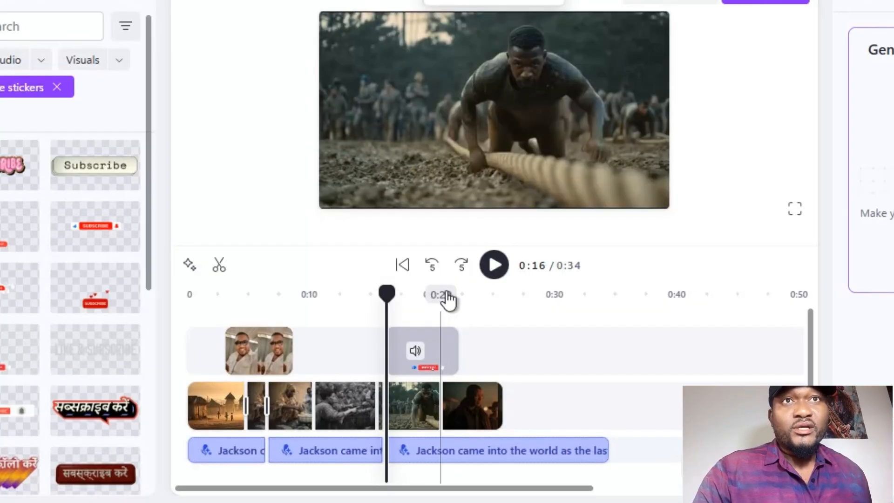
left_click(495, 265)
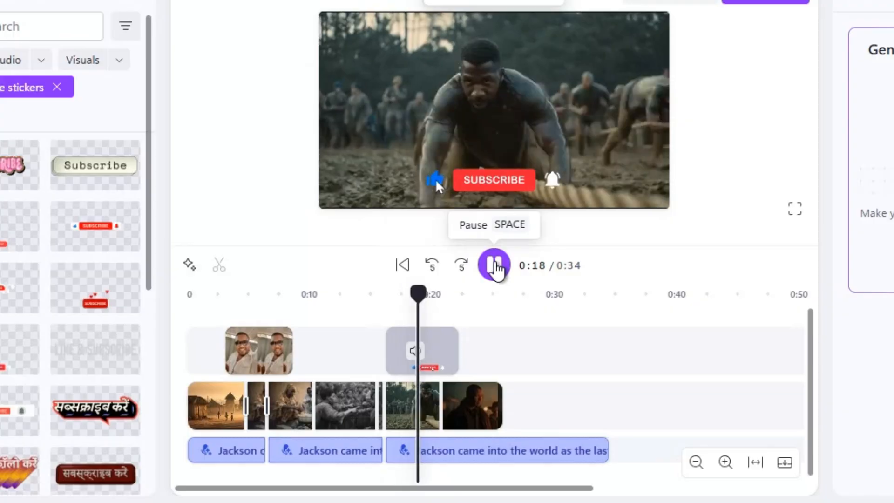
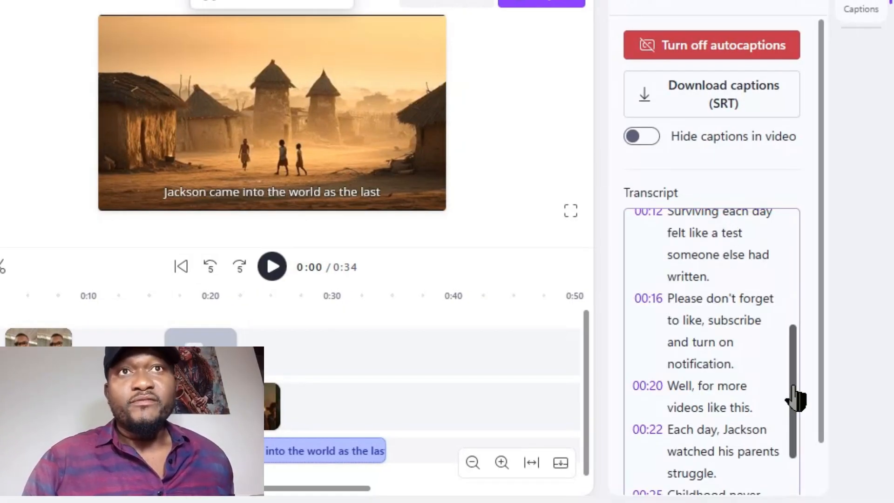
Step: Replace the first caption sentence at 00:00 in the transcript with the word "Intro"
left_click_drag(795, 399, 796, 269)
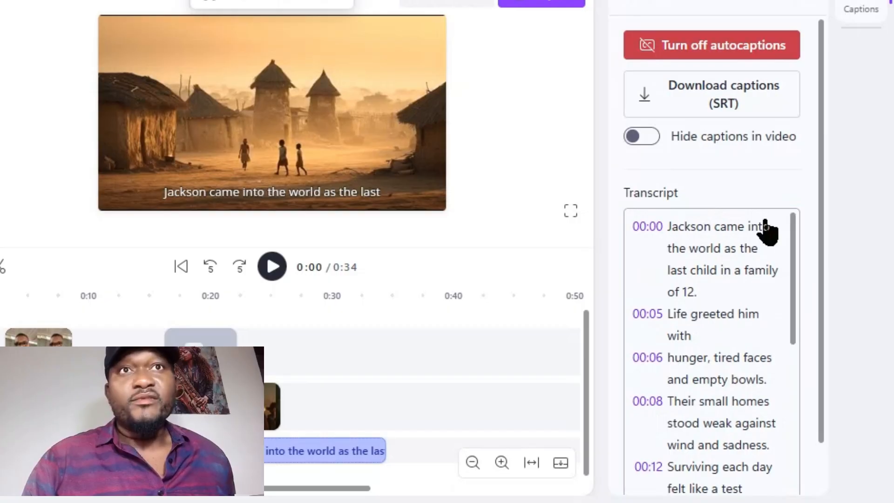
double_click(672, 229)
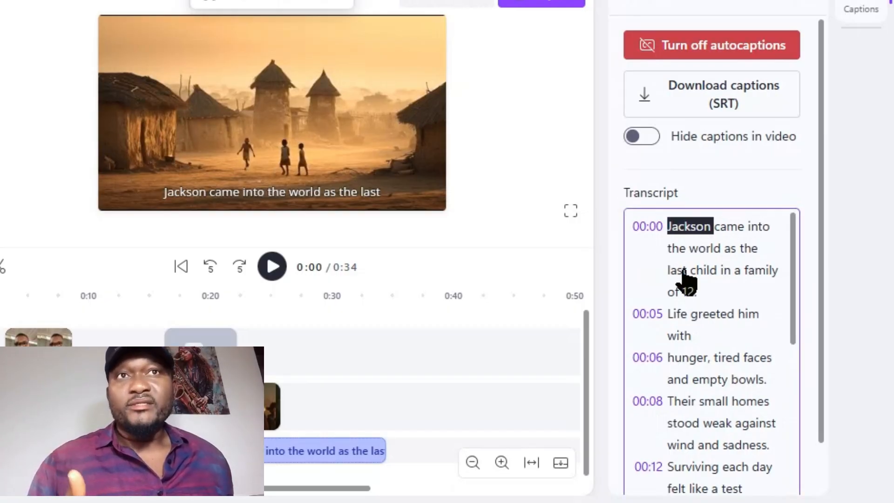
key("BackSpace")
key("BackSpace")
key("BackSpace")
key("BackSpace")
key("BackSpace")
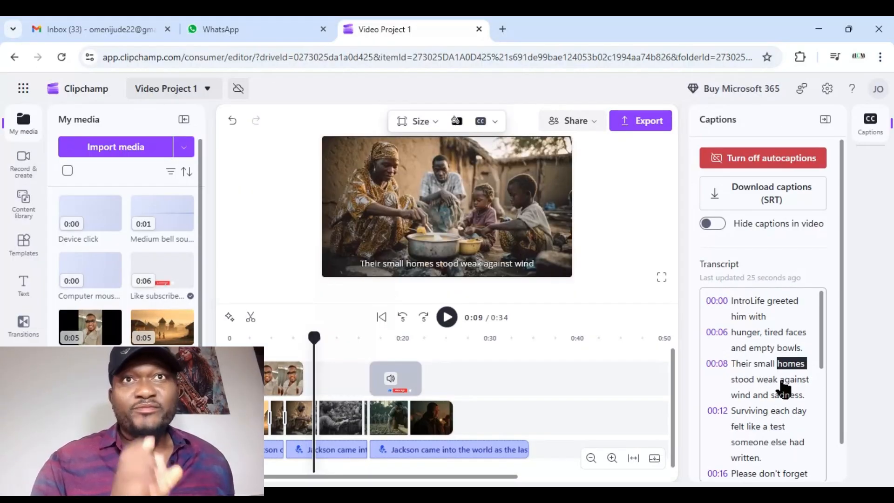
Step: Hide the captions in the video, and show them again
scroll(743, 359, "down", 5)
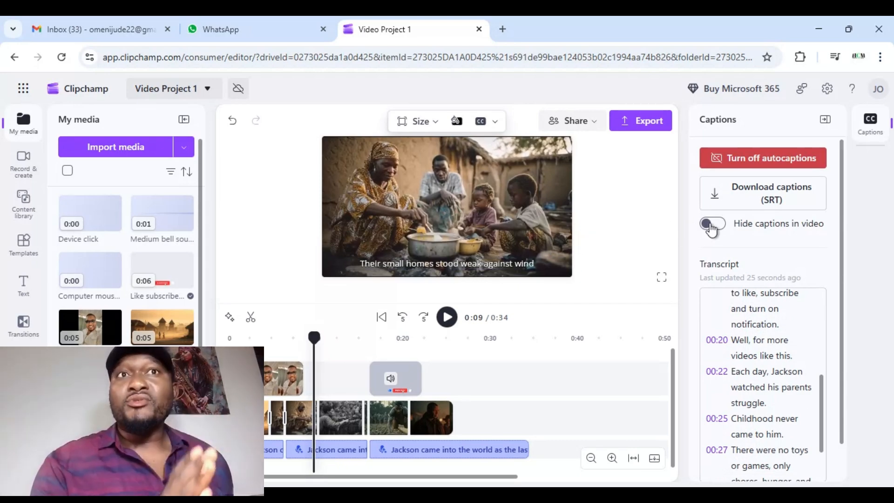
left_click(712, 226)
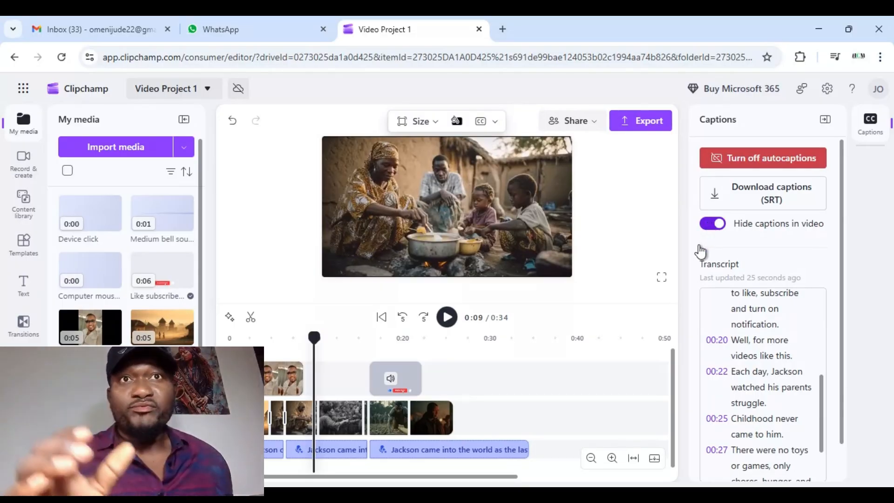
left_click(711, 227)
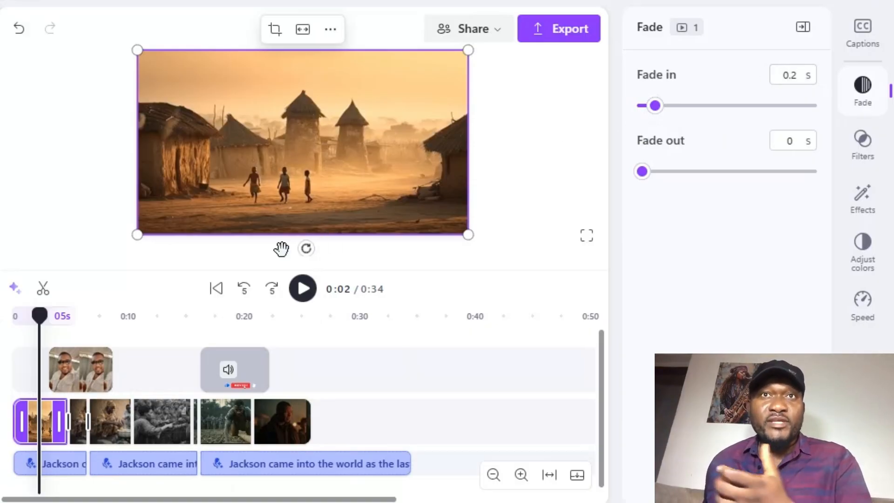
Step: Set the first village clip's fade in to 0.5 s, playing the video from the start to check it
left_click(7, 379)
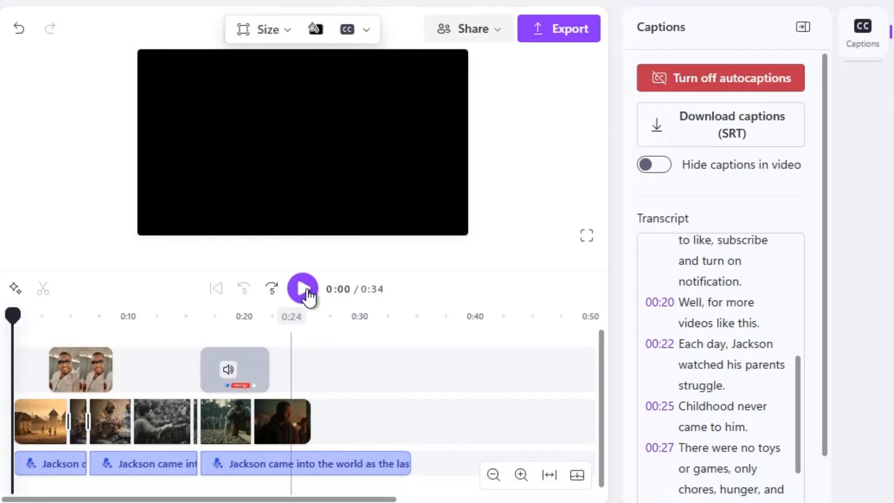
left_click(304, 290)
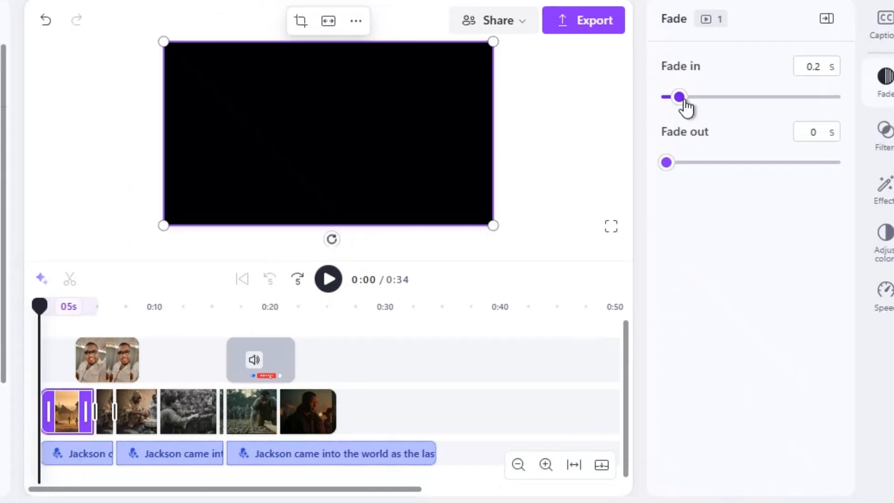
left_click_drag(685, 106, 708, 105)
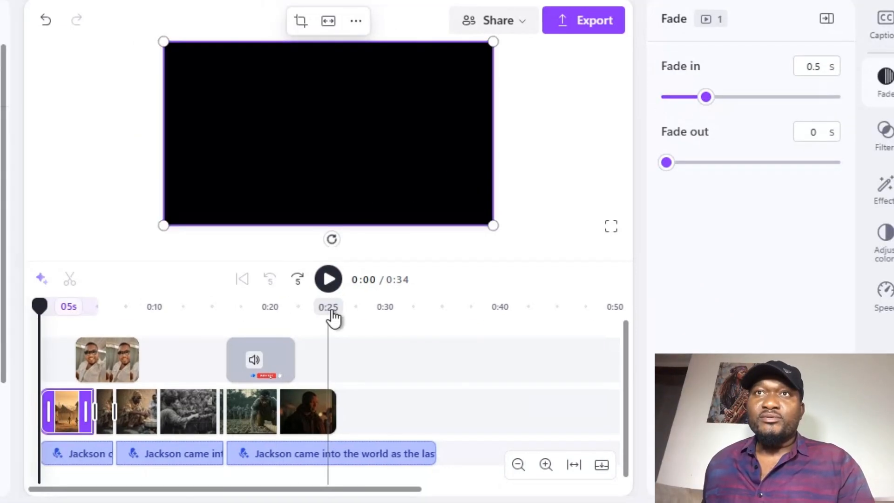
left_click(329, 280)
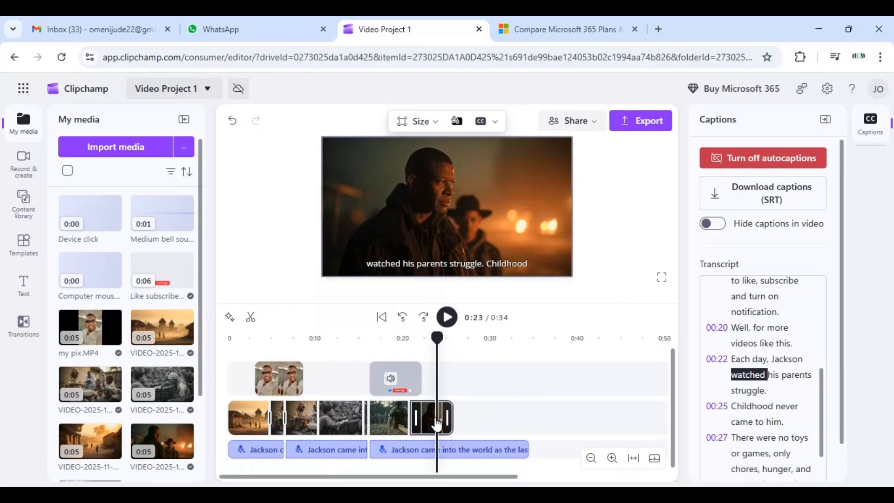
Step: Set the last clip's fade out to 0.4 s, raise it to 0.6 s, and play the ending to check it
left_click(437, 424)
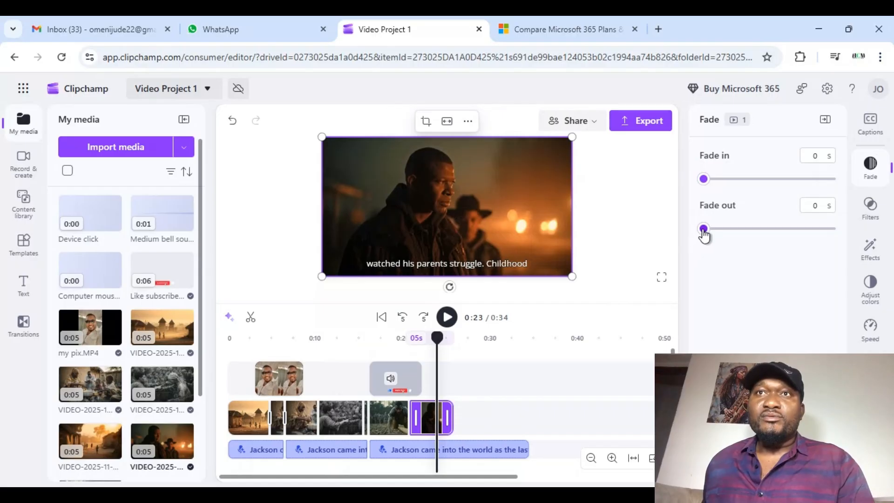
left_click_drag(704, 229, 728, 237)
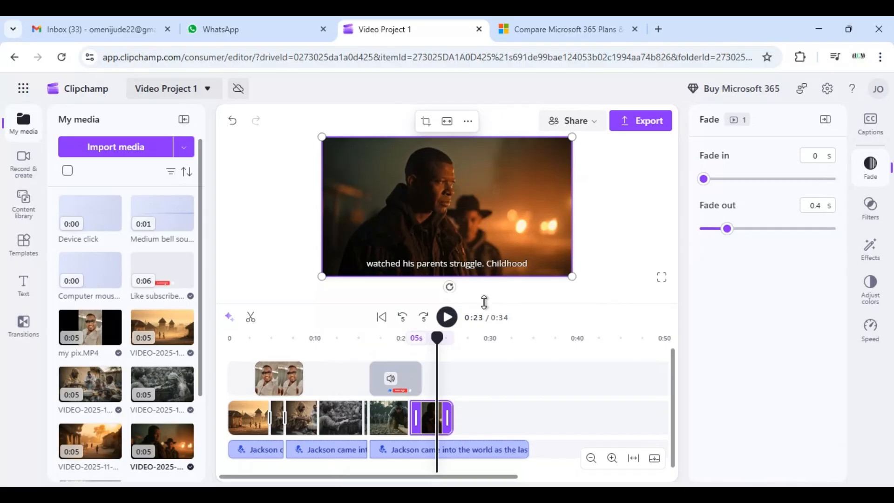
left_click(447, 321)
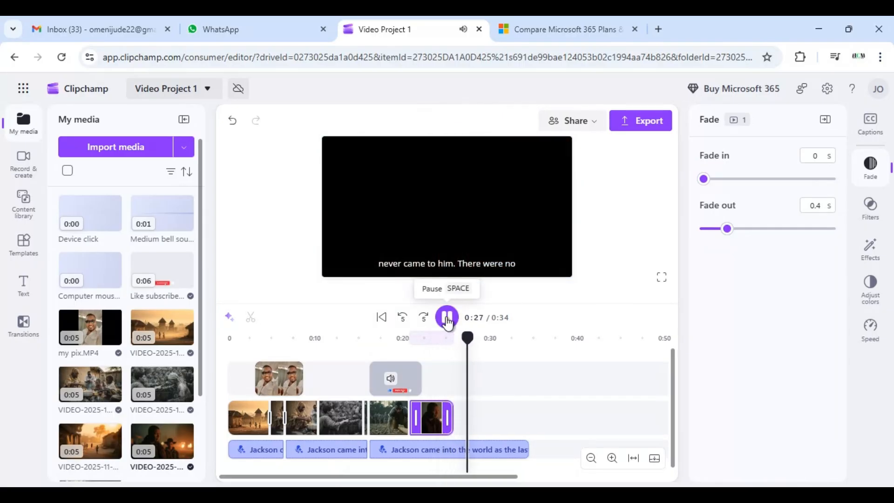
left_click(446, 318)
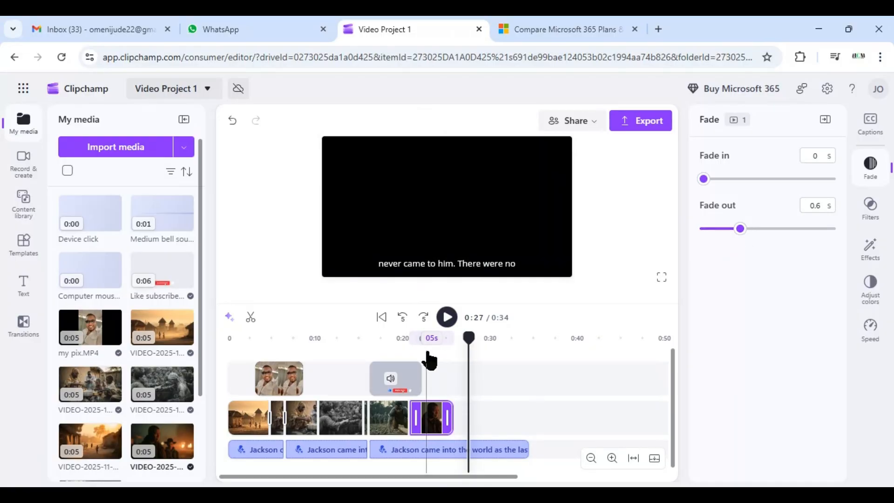
left_click(426, 350)
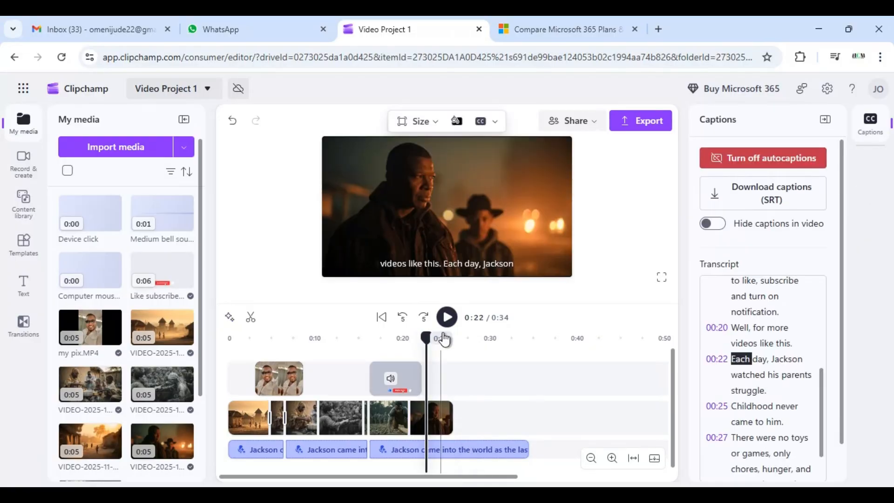
left_click(447, 325)
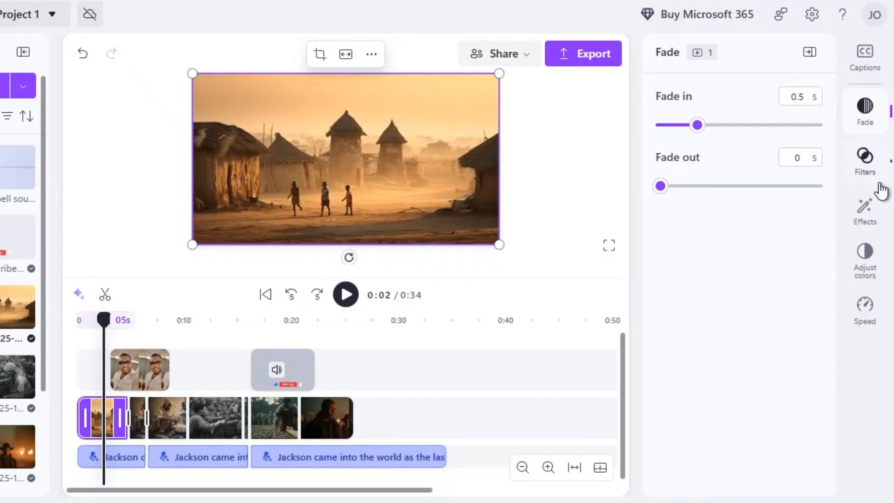
Step: Try the 35mm and Contrast filters on the first village clip, varying the Contrast filter's intensity up to near maximum
left_click(864, 158)
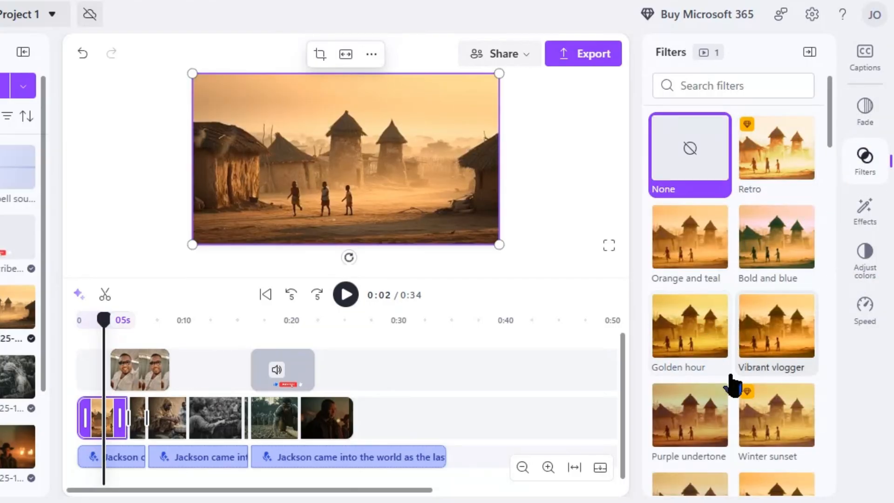
left_click_drag(830, 119, 829, 156)
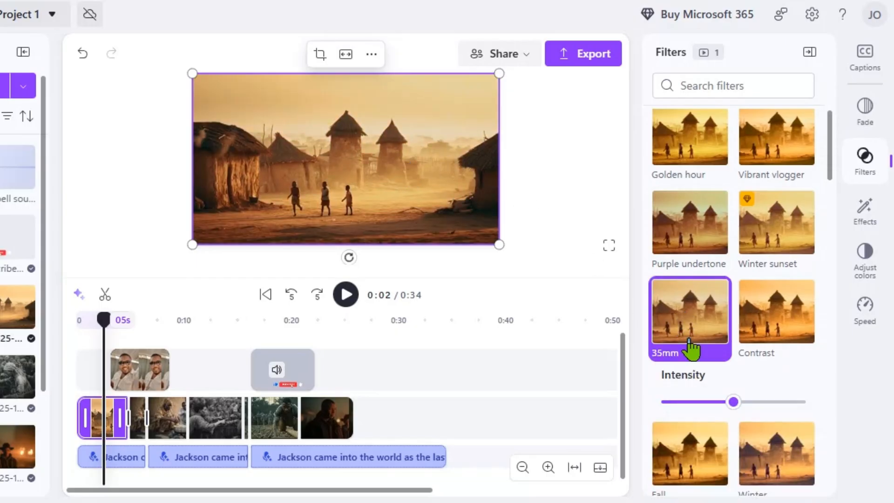
left_click(865, 171)
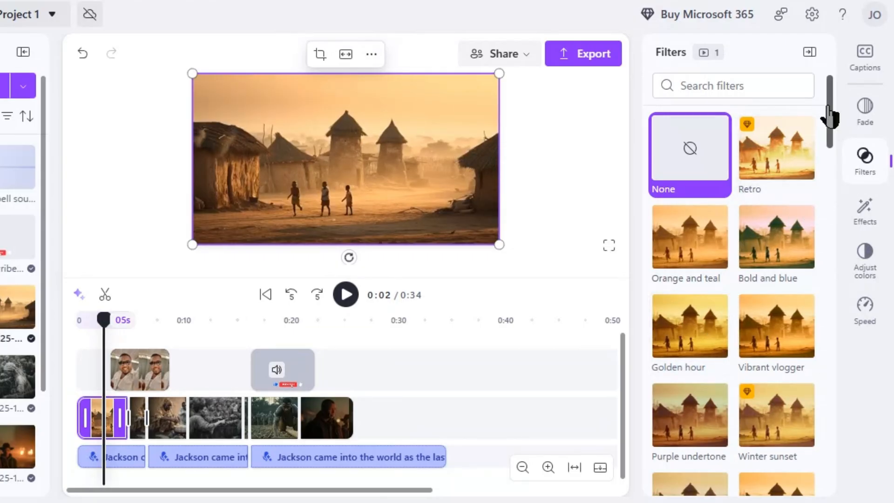
left_click_drag(831, 119, 828, 159)
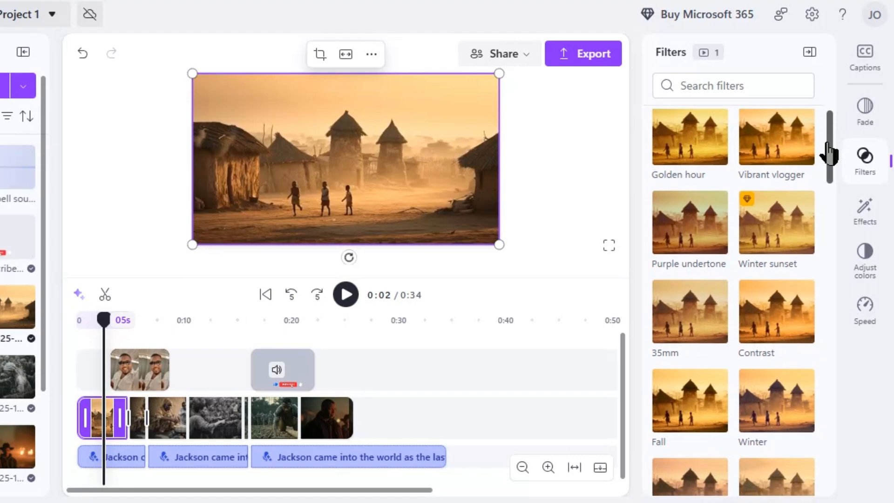
scroll(689, 213, "up", 4)
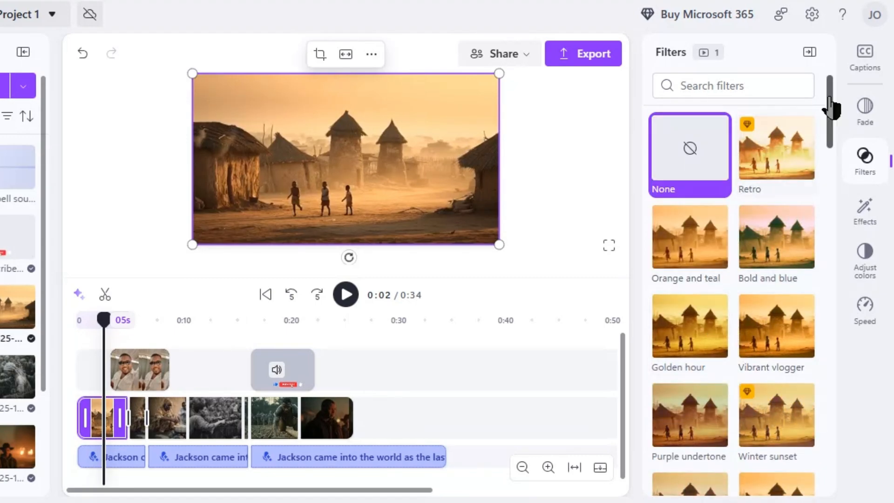
left_click_drag(828, 116, 829, 155)
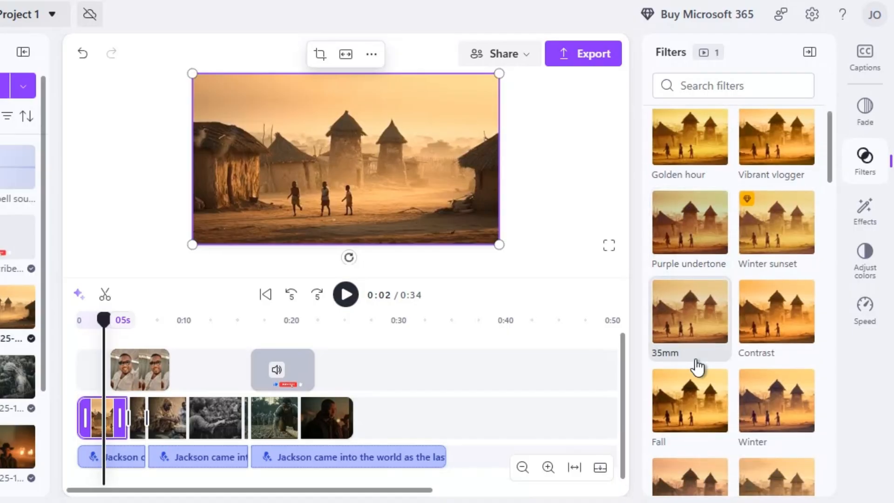
left_click(777, 326)
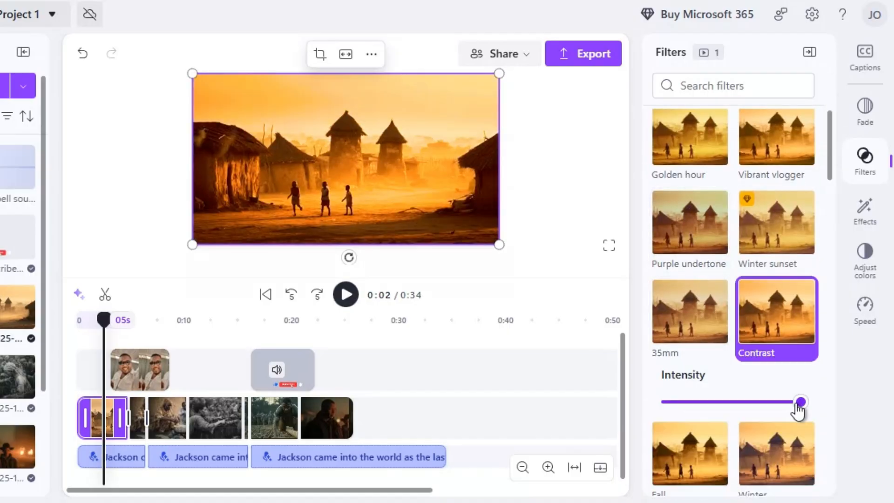
left_click(733, 403)
scroll(733, 404, "down", 3)
Step: Select all clips on the main video track and browse the filters available for them
left_click_drag(371, 415, 85, 412)
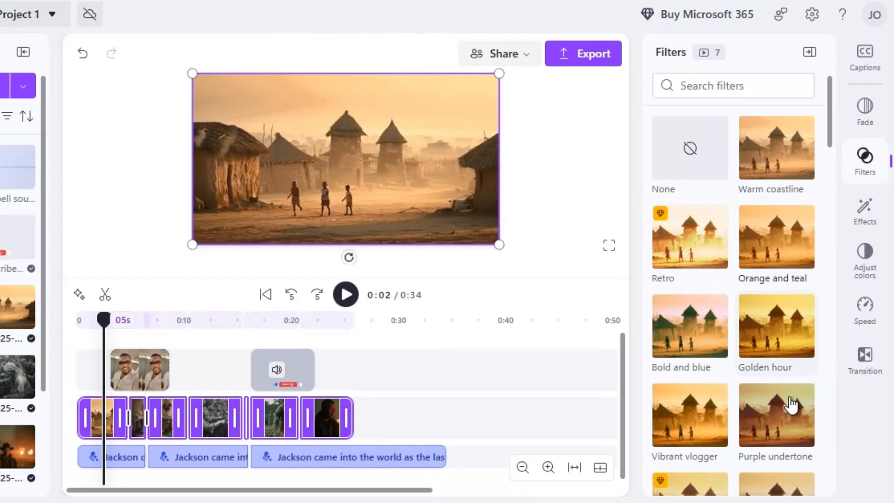
scroll(790, 405, "down", 5)
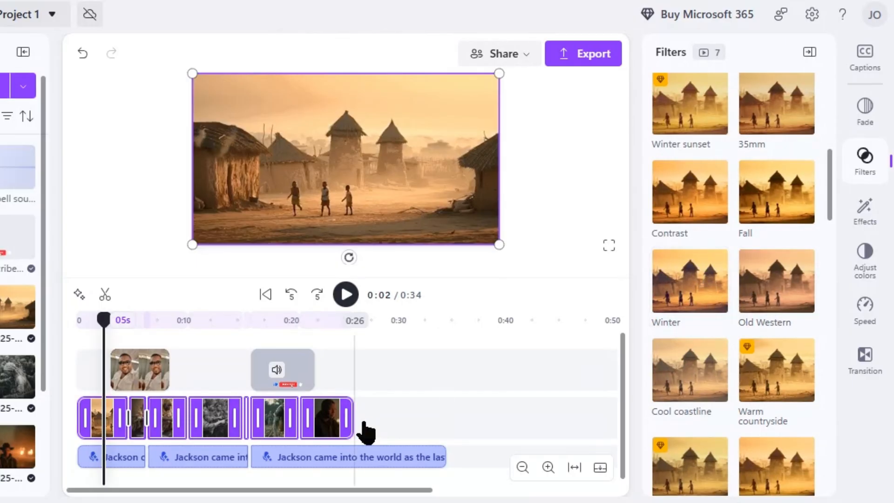
left_click(380, 423)
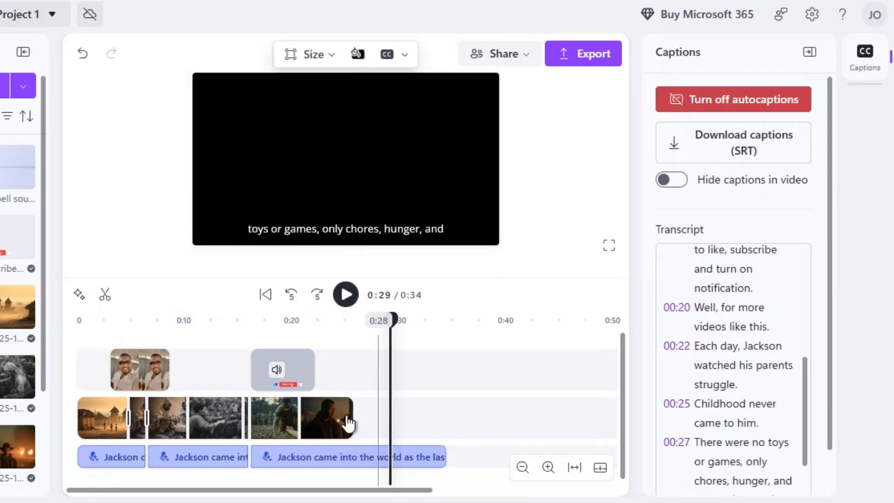
Step: Try the Rotate and VHS effects on the first village clip at 0:02, and apply the Filmic effect
left_click(106, 421)
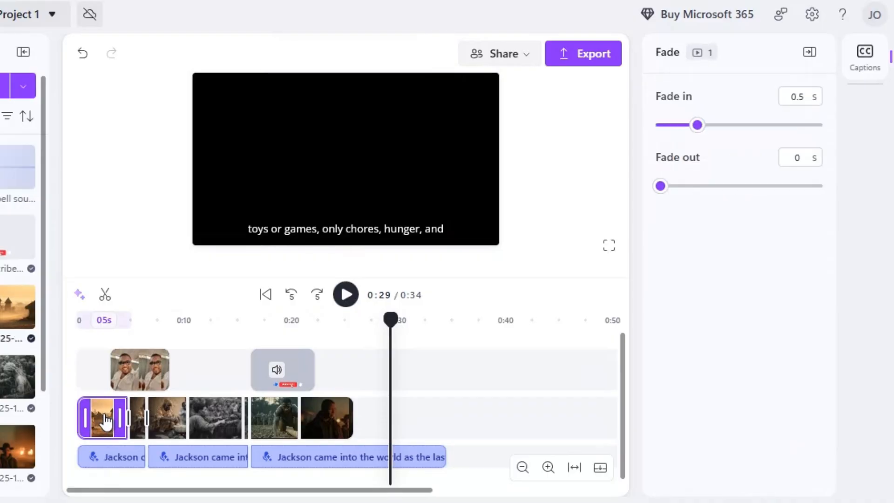
left_click(104, 320)
left_click(884, 217)
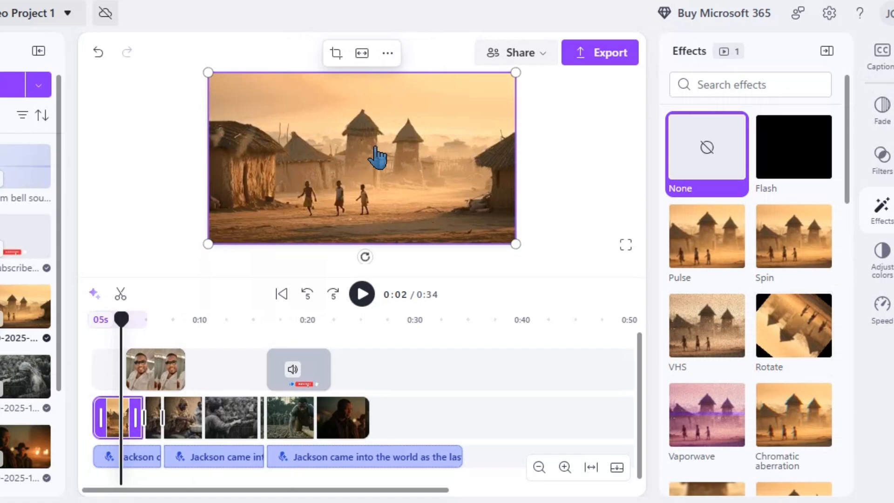
left_click(805, 333)
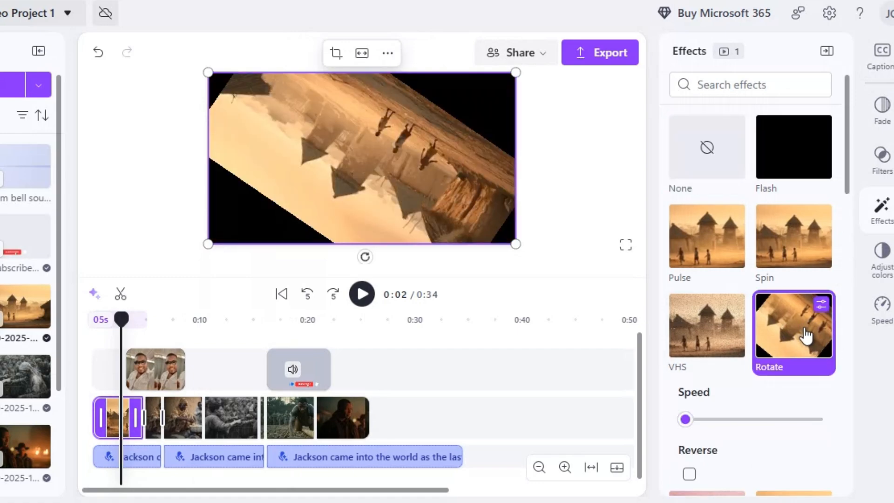
left_click(702, 333)
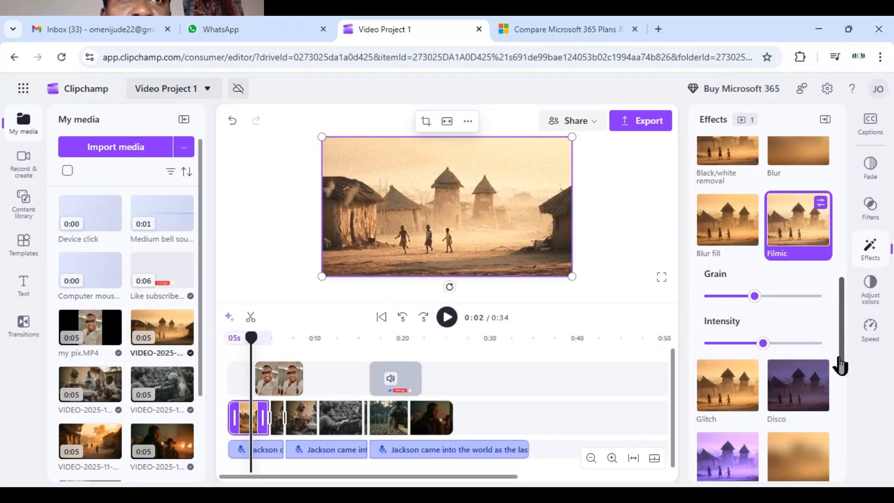
left_click_drag(838, 365, 835, 386)
left_click(728, 364)
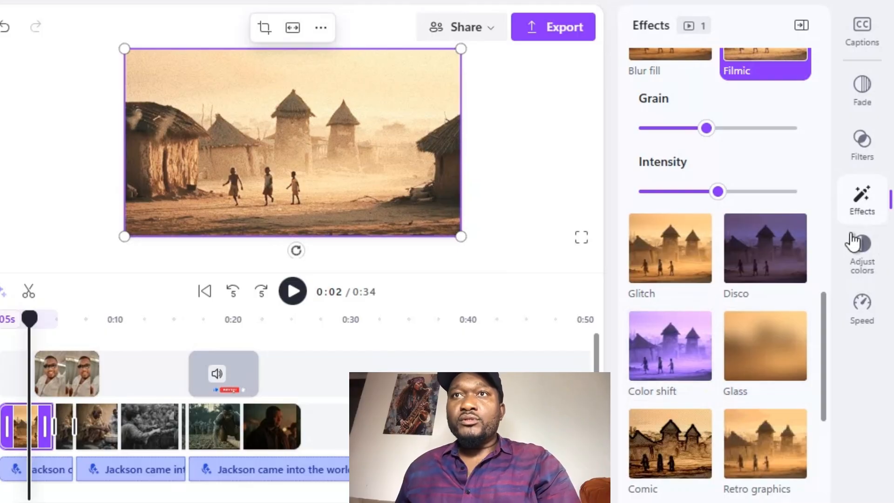
Step: Try minimum exposure, high contrast and low contrast on the first village clip, bringing both settings back to near the middle
left_click(863, 259)
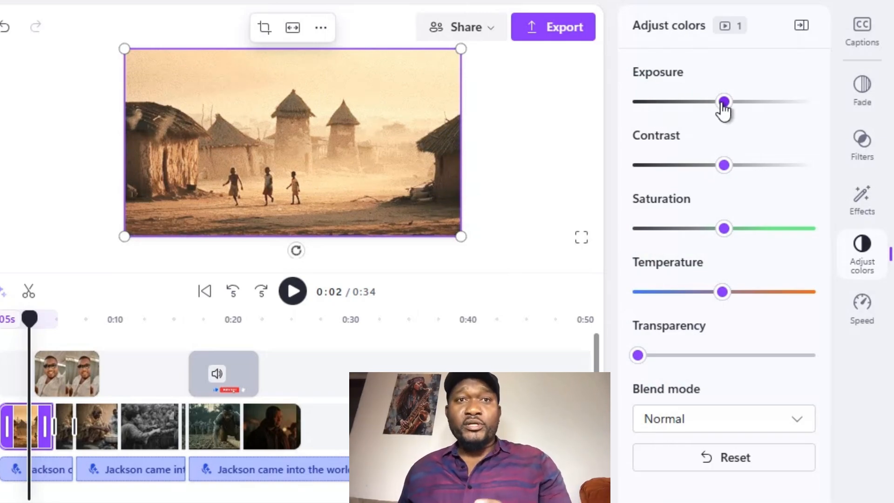
left_click(635, 101)
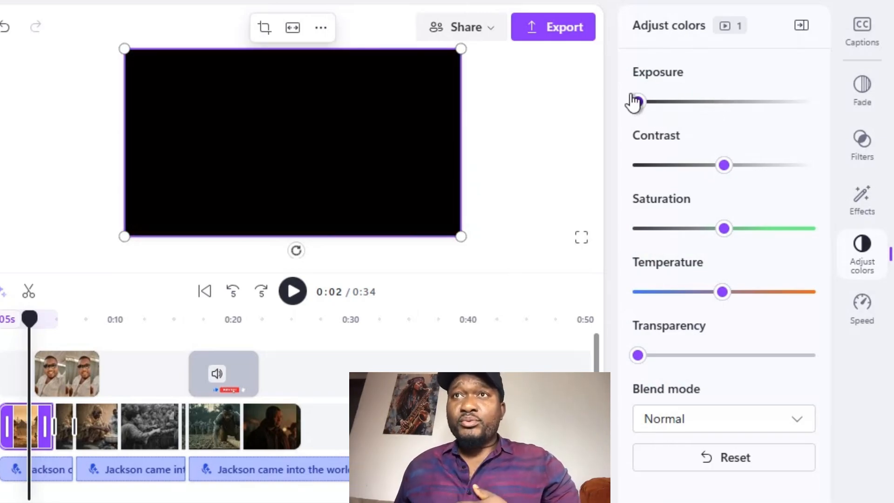
left_click_drag(635, 101, 730, 105)
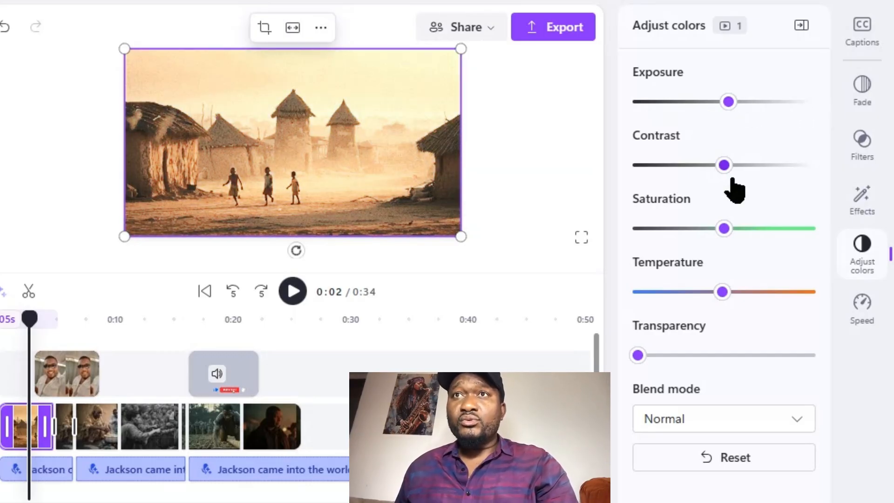
left_click(792, 165)
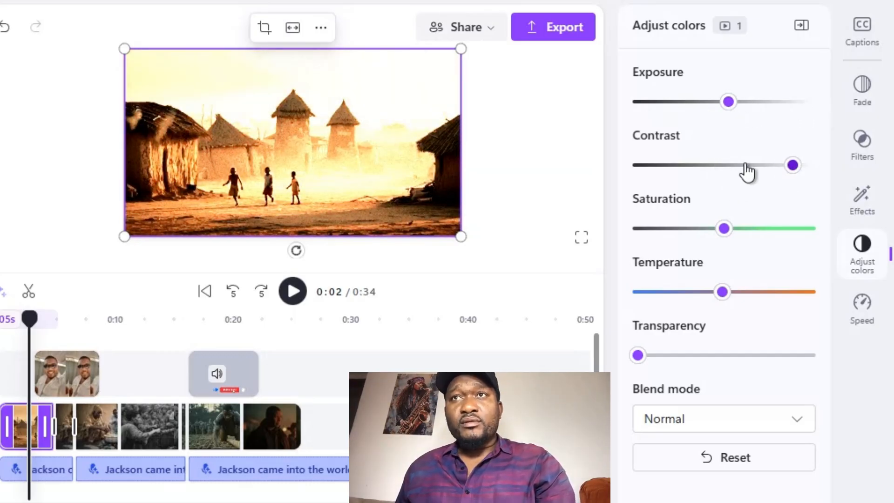
left_click(683, 165)
left_click(718, 165)
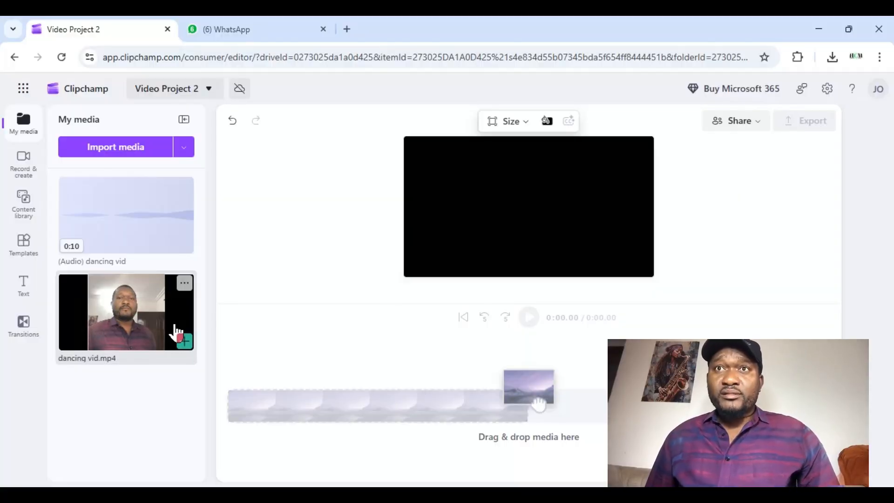
Step: Place dancing vid.mp4 at the start of the timeline in Video Project 2 and play it
left_click_drag(176, 334, 279, 395)
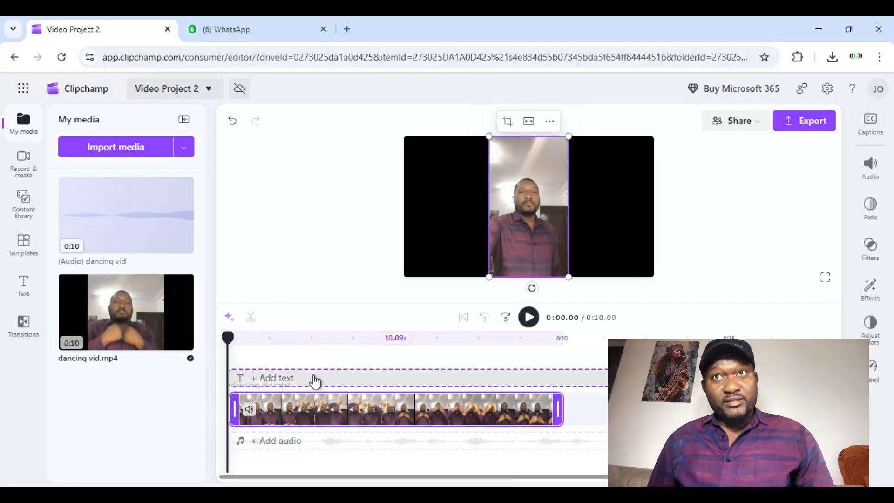
left_click(447, 319)
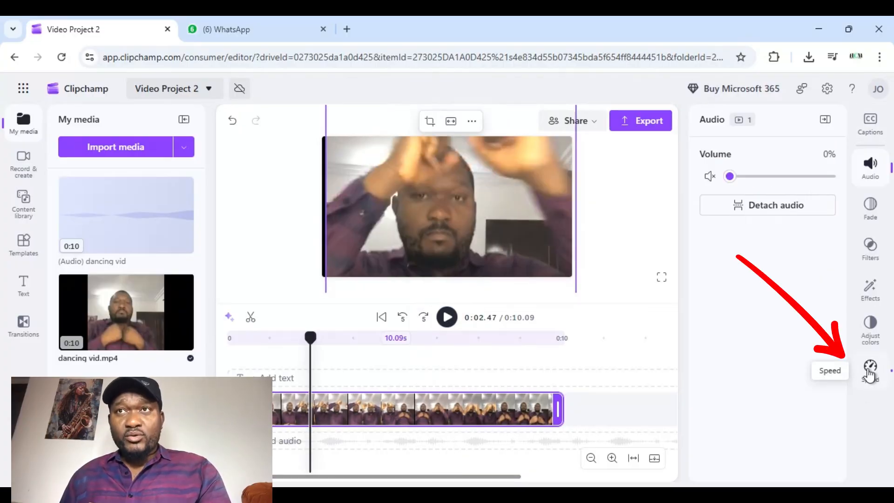
Step: Slow the dancing clip to 0.4x and play it from the start, and play it again at 2.75x speed
left_click(870, 370)
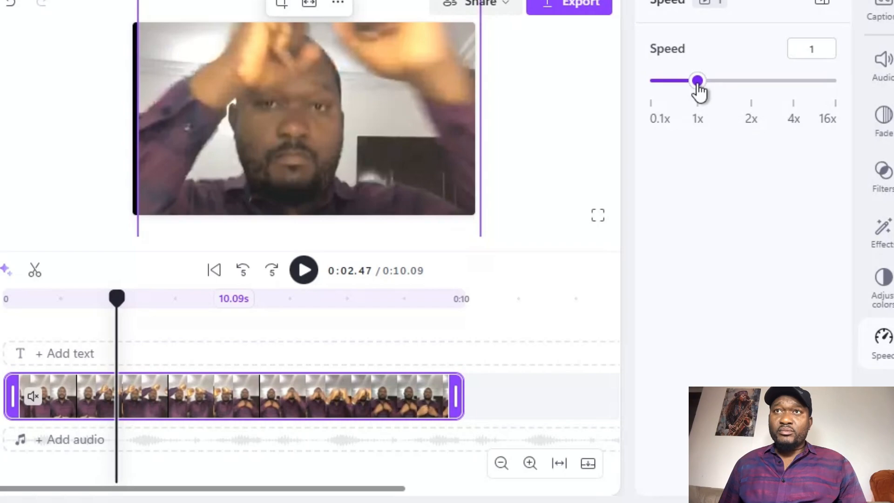
left_click_drag(697, 85, 667, 85)
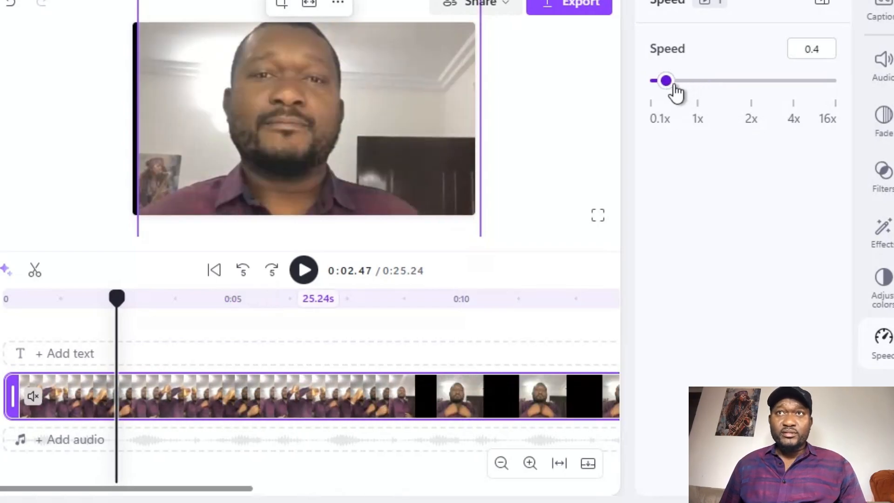
left_click(216, 271)
left_click(303, 270)
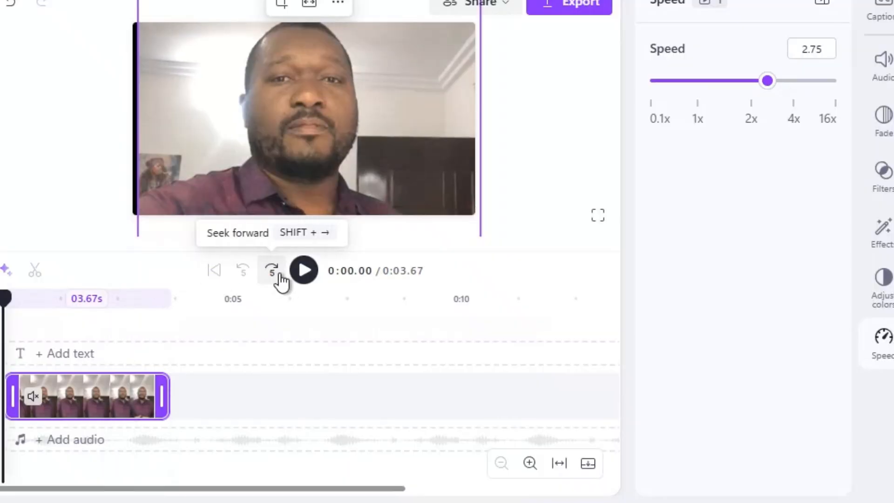
left_click(304, 272)
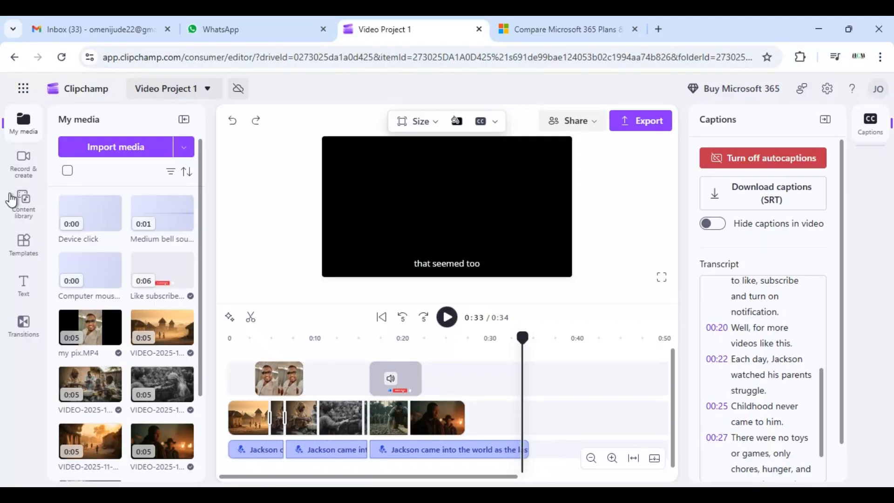
Step: Search the content library's music for "cool music" in Video Project 1 and preview the High roller (intro) track
left_click(27, 211)
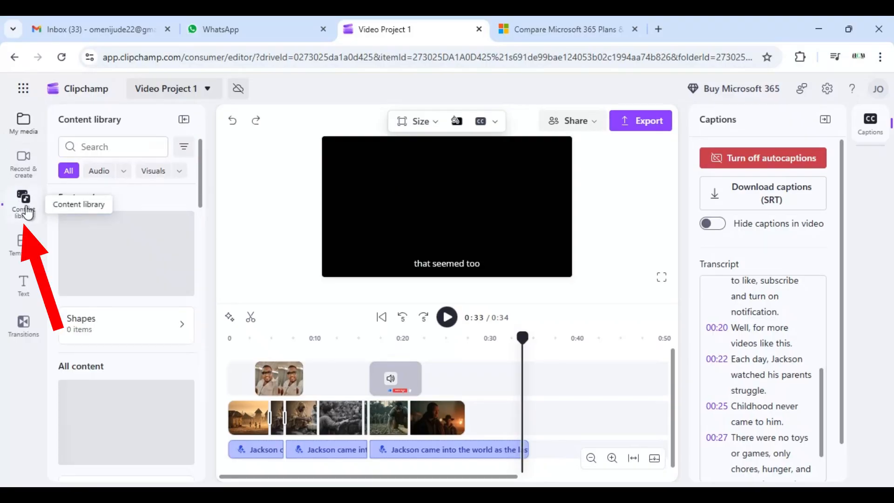
left_click(124, 173)
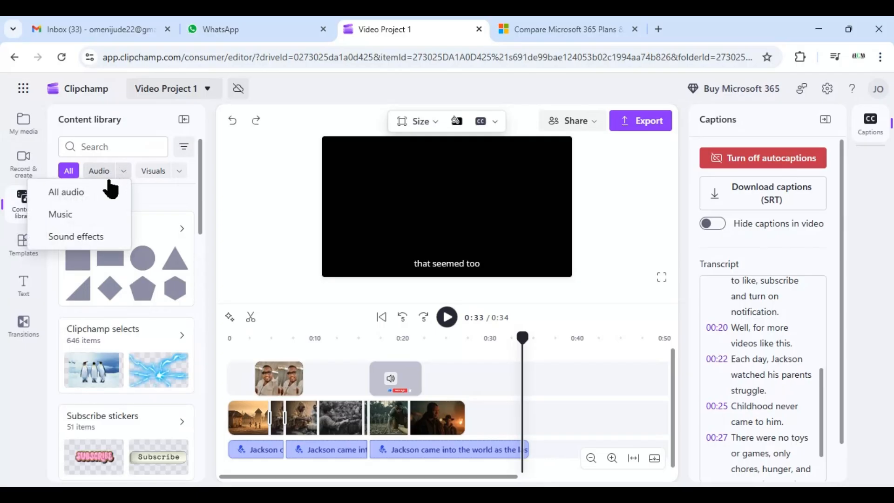
left_click(61, 215)
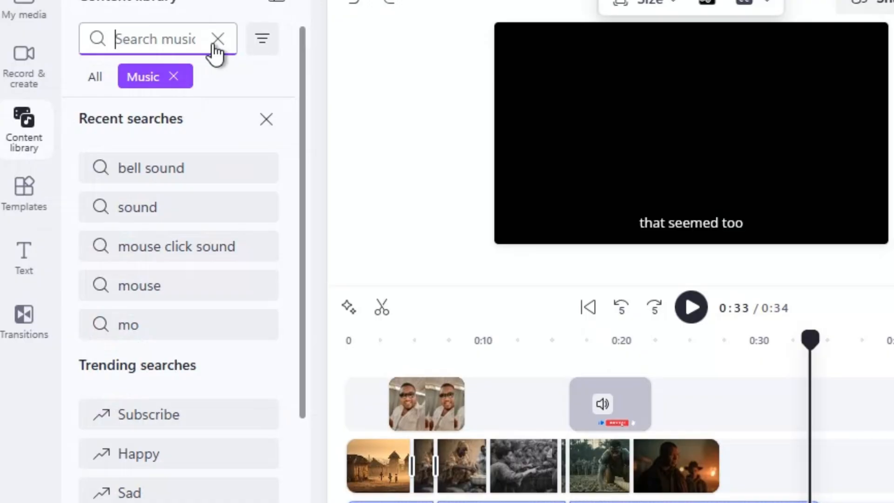
type("cool music")
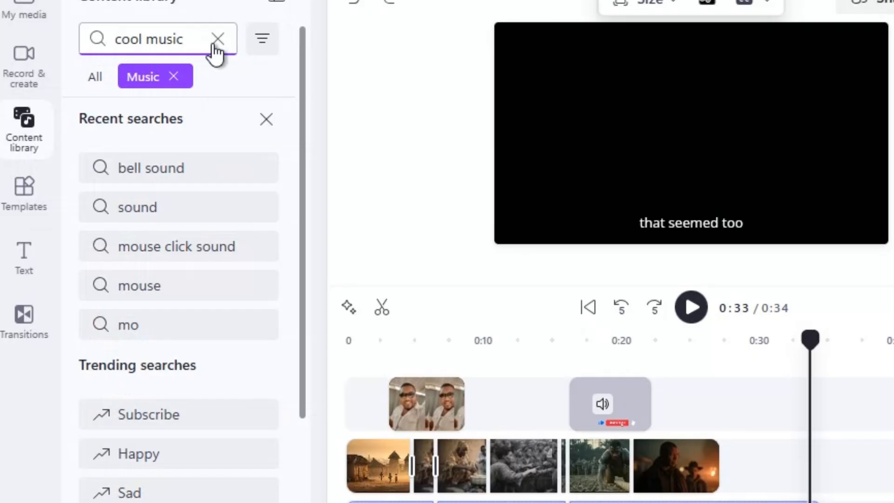
key("Return")
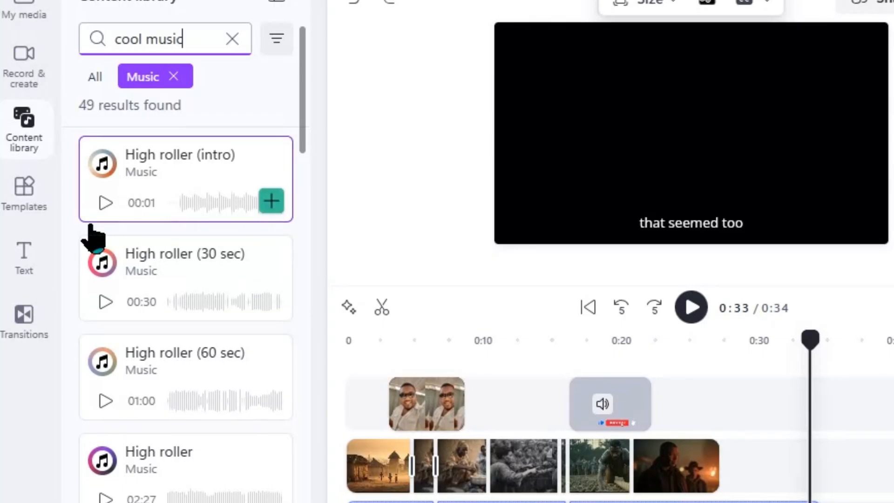
left_click(106, 204)
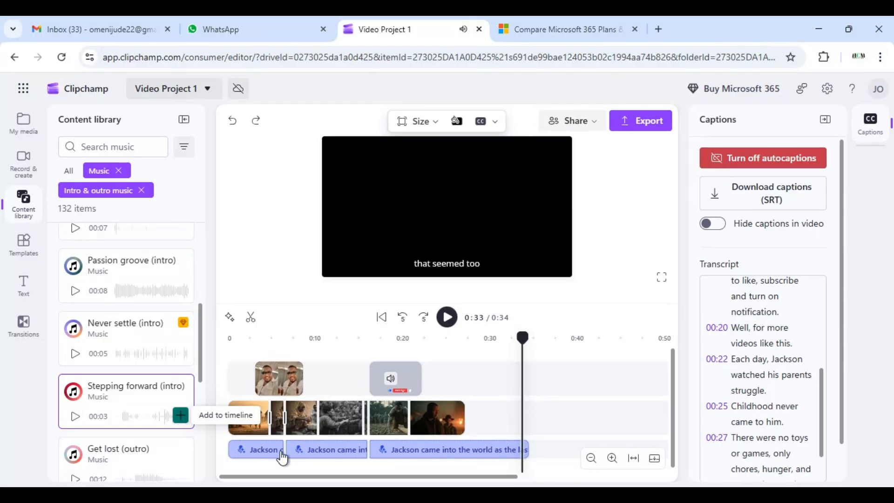
Step: Add the Stepping forward (intro) music at the start of the timeline, slow it to near 0.1x, and play the video with it
left_click(534, 450)
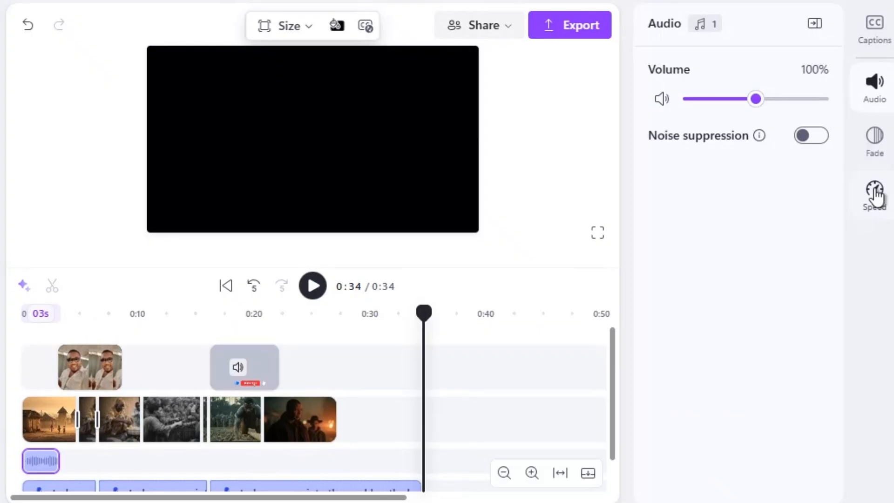
left_click(873, 248)
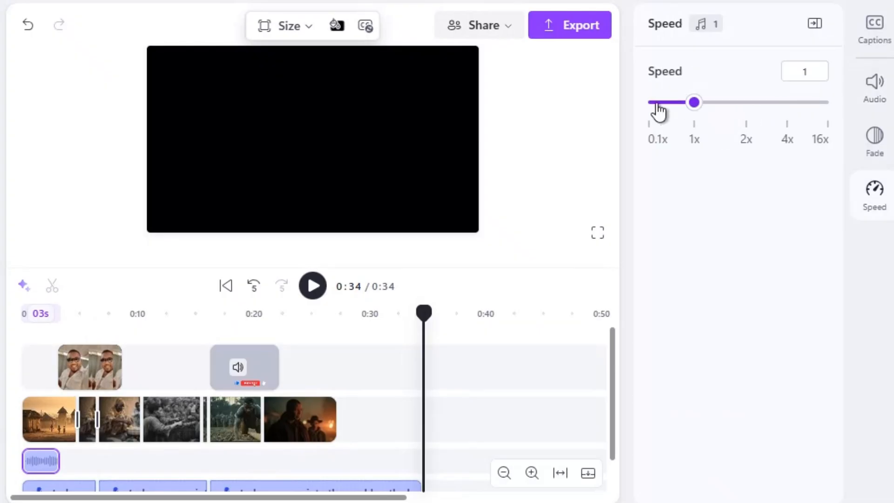
left_click(654, 103)
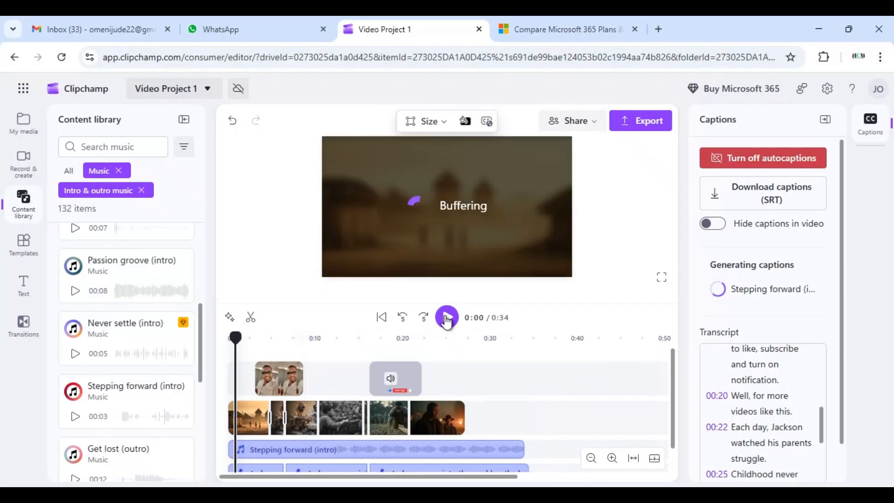
left_click(440, 361)
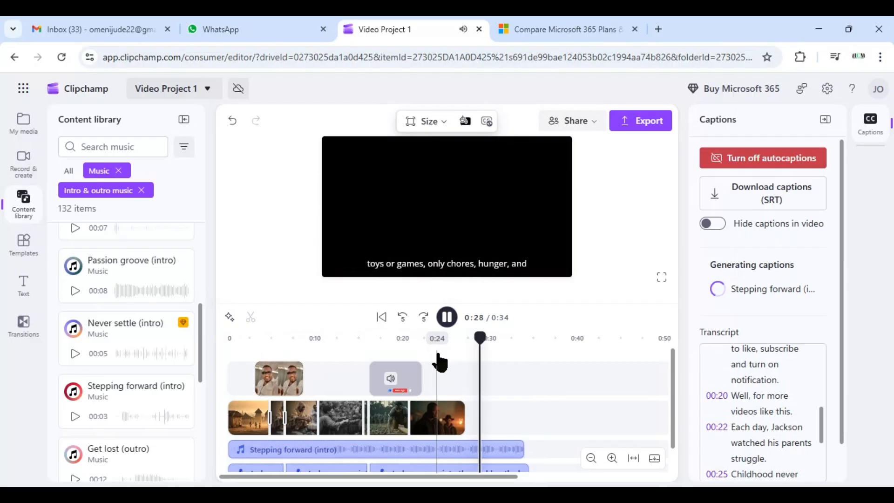
left_click(447, 318)
Step: Lower the Stepping forward (intro) music clip's volume to 25% and play the ending to check the balance
left_click(463, 452)
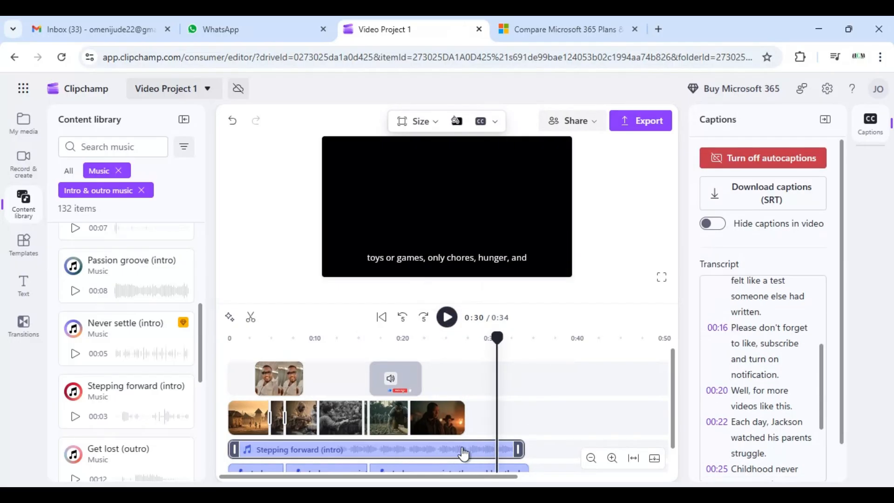
left_click(465, 451)
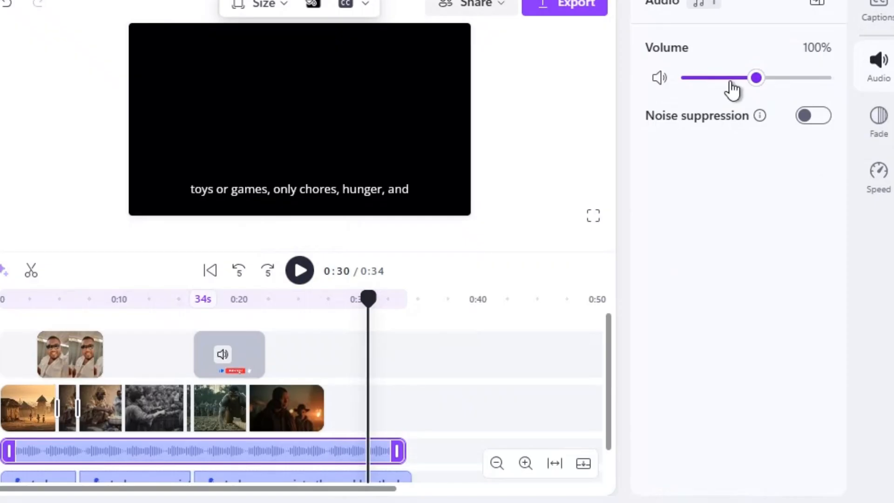
left_click_drag(730, 79, 700, 79)
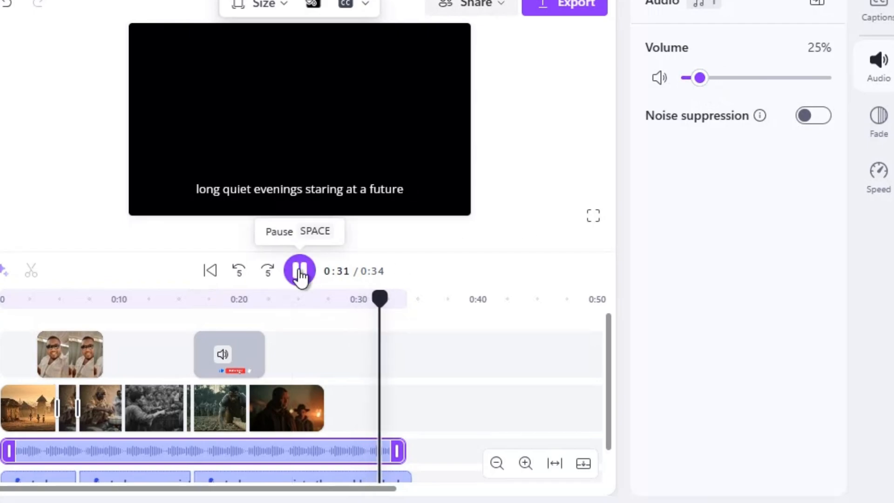
left_click(346, 339)
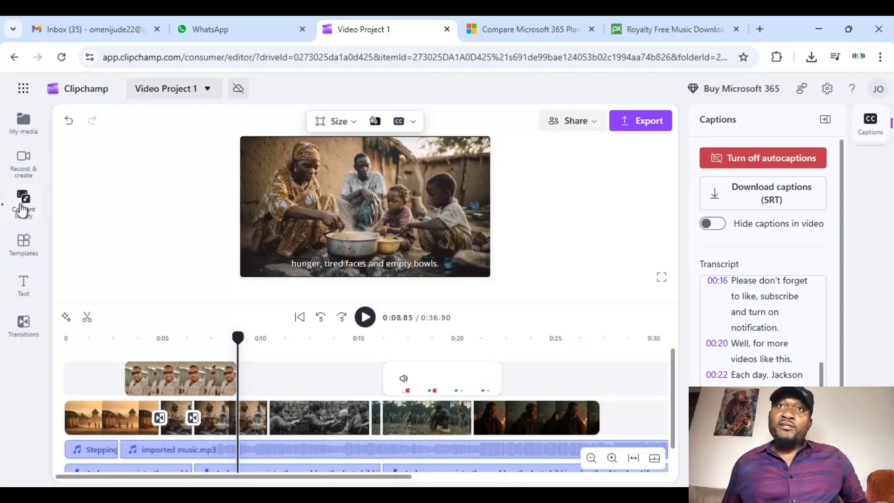
Step: Add the straight hand-drawn arrow from the content library's shapes to the timeline at 0:08.85
left_click(21, 210)
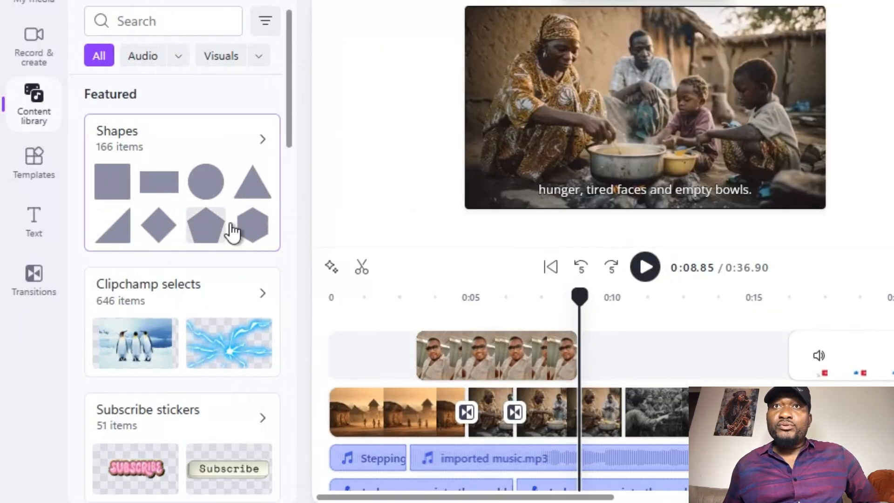
left_click(262, 141)
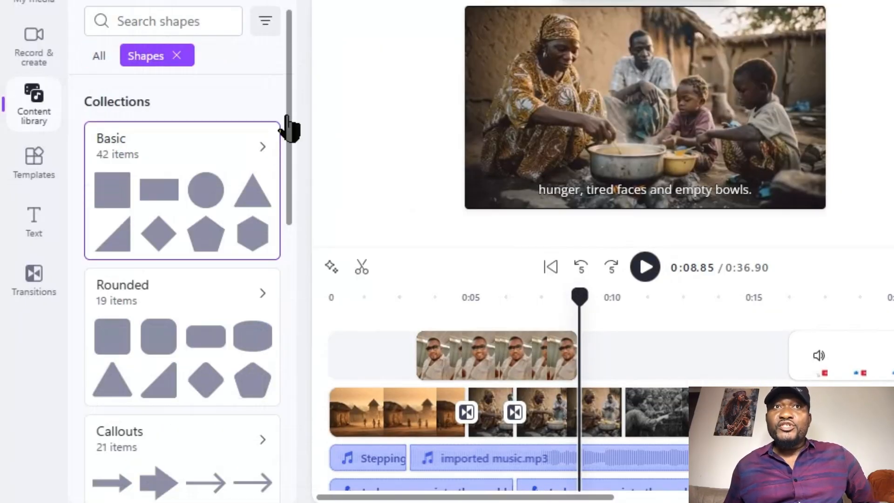
left_click_drag(290, 101, 274, 392)
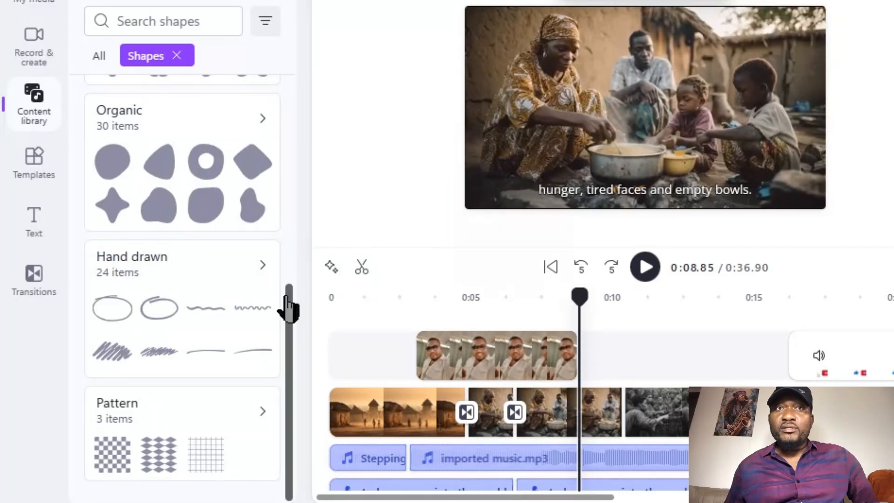
left_click(263, 271)
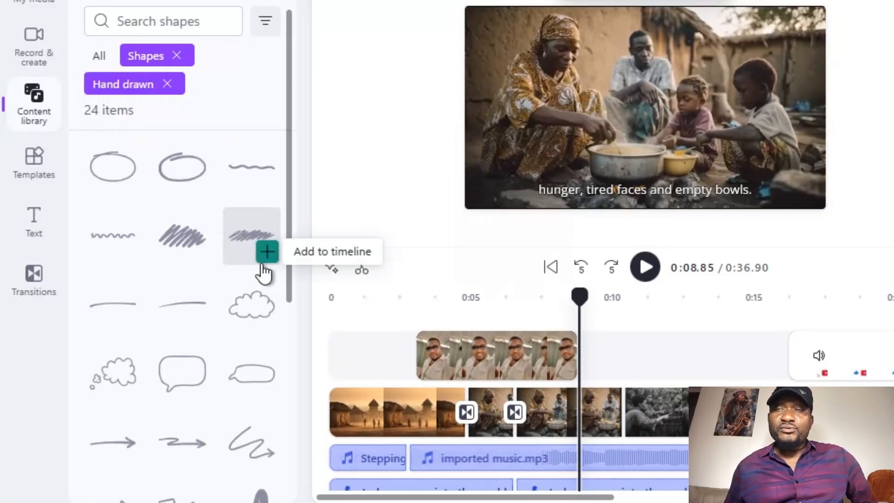
left_click(127, 460)
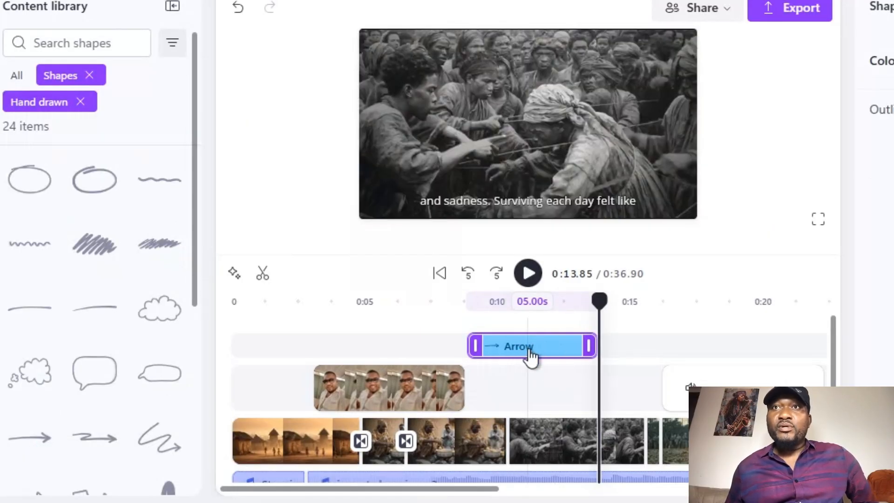
Step: Move the arrow clip above the portrait overlay clip, starting at about 0:04, and rotate the arrow to point down toward the portrait
left_click_drag(530, 353, 396, 335)
left_click(392, 304)
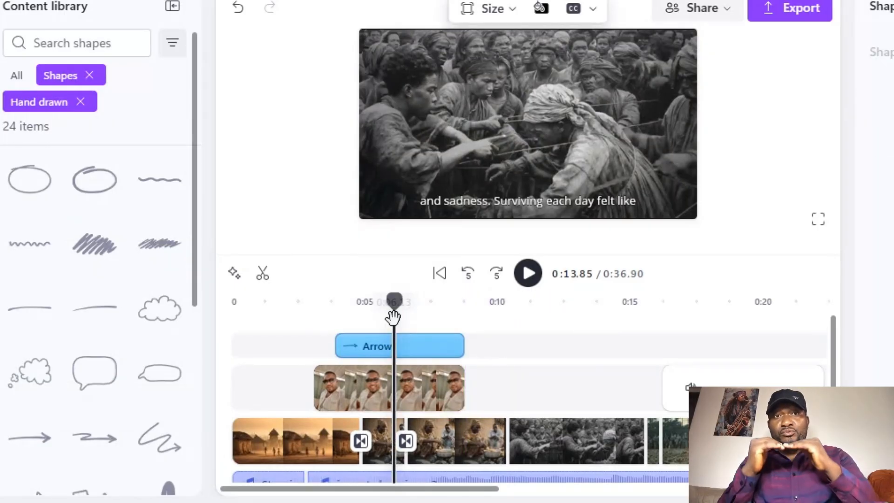
left_click(575, 133)
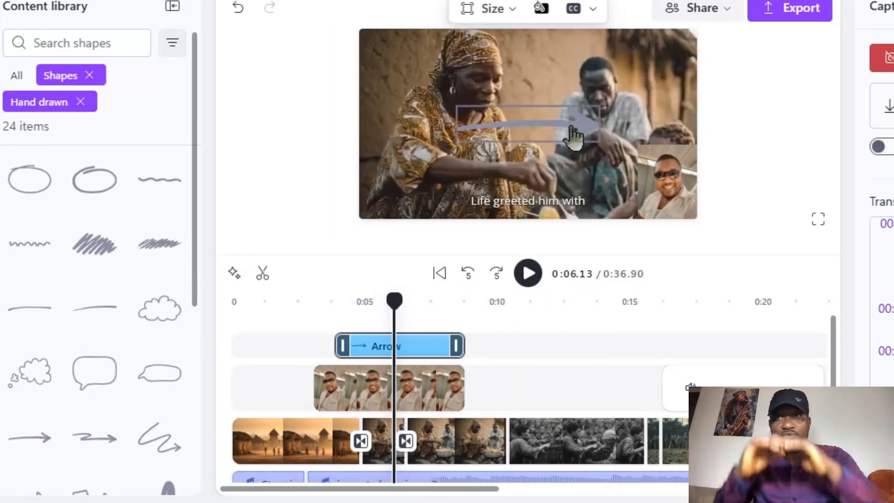
left_click(583, 142)
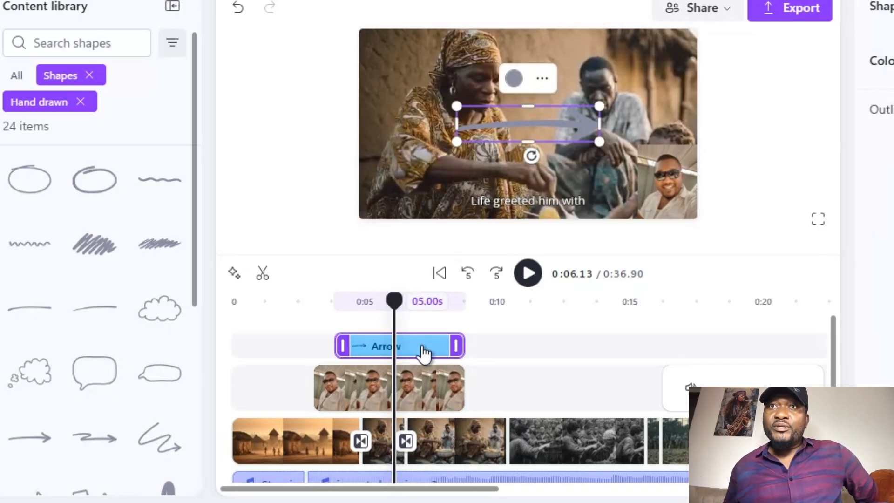
left_click_drag(424, 354, 439, 352)
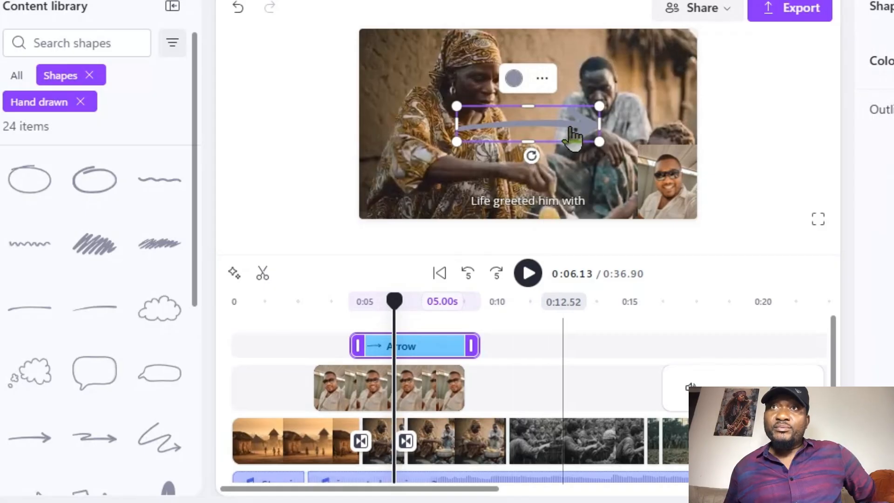
left_click_drag(532, 155, 643, 150)
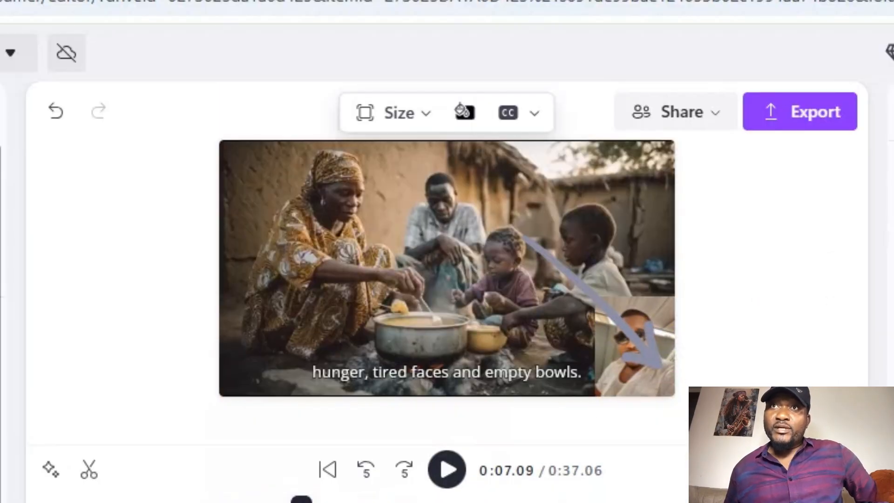
Step: Move the arrow off the portrait to the middle of the frame, shrink it, and rotate it to point toward the boy beside it
left_click_drag(600, 312, 538, 300)
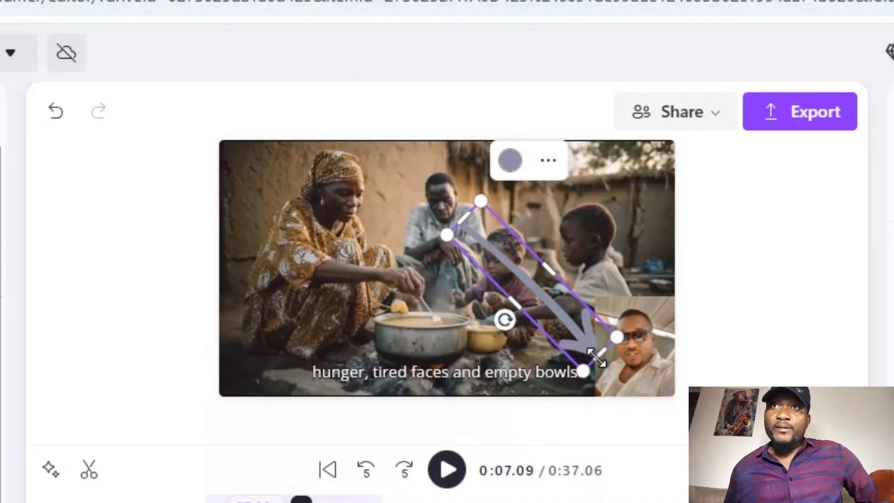
left_click_drag(582, 369, 546, 289)
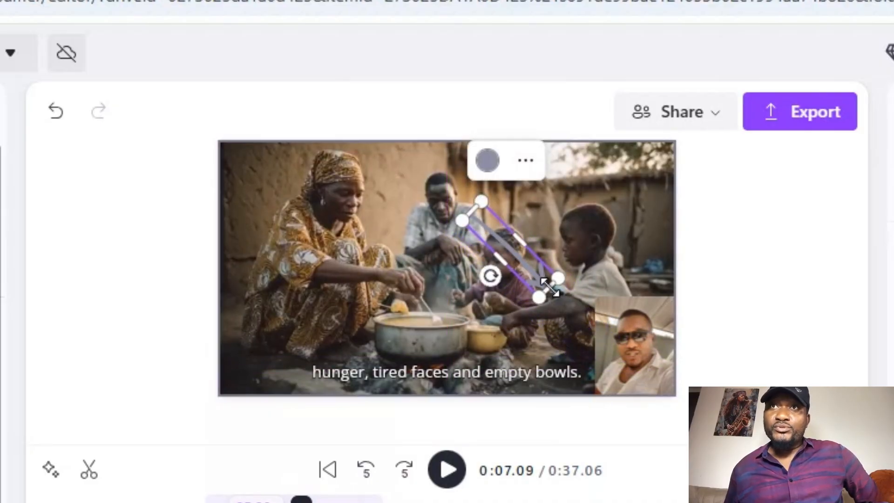
mouse_move(491, 276)
left_mouse_down()
mouse_move(507, 236)
mouse_move(505, 265)
mouse_move(499, 260)
left_mouse_up()
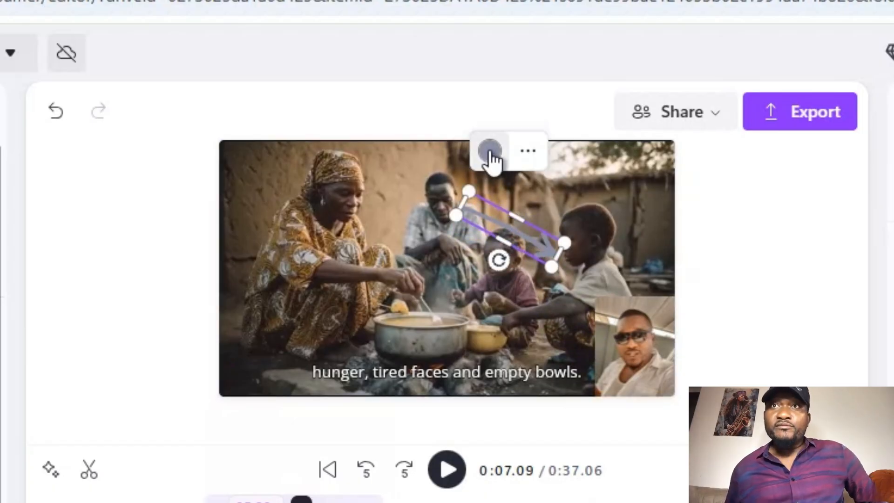
Step: Recolor the arrow solid red, #FE0101
left_click(489, 151)
left_click(406, 247)
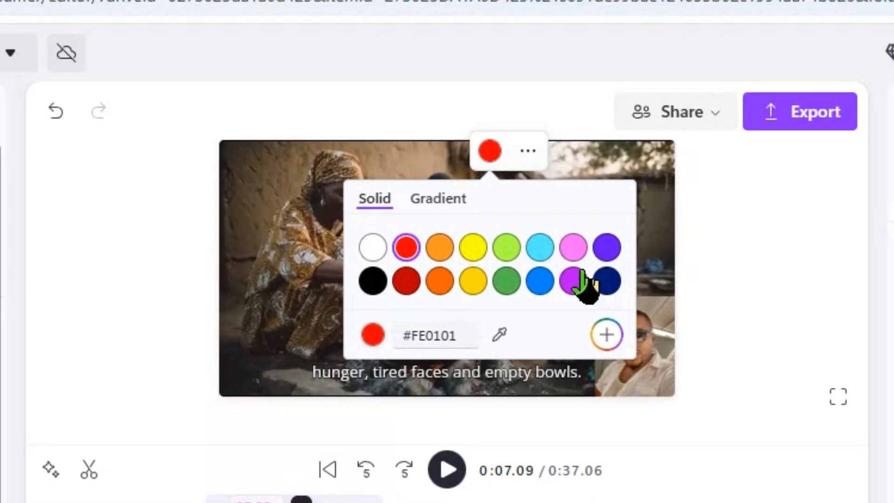
left_click(758, 289)
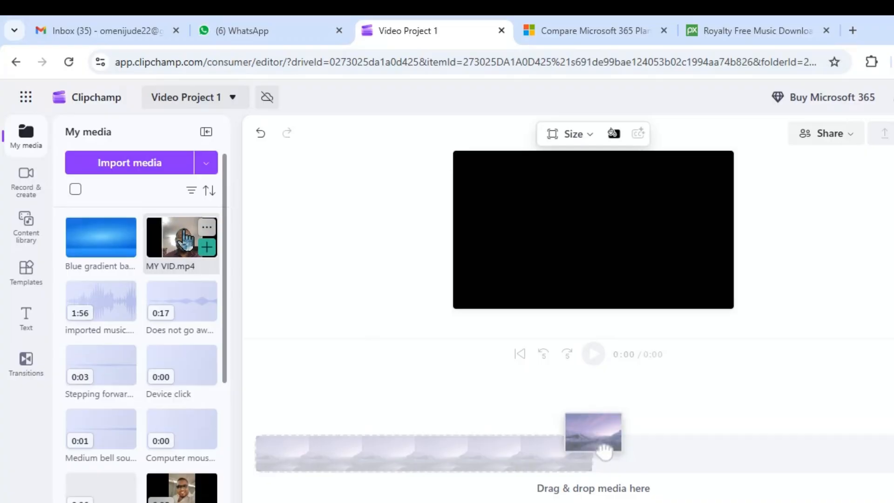
Step: Place MY VID.mp4 at the start of the empty timeline, make it fill the frame, and play its opening seconds
left_click_drag(186, 240, 288, 447)
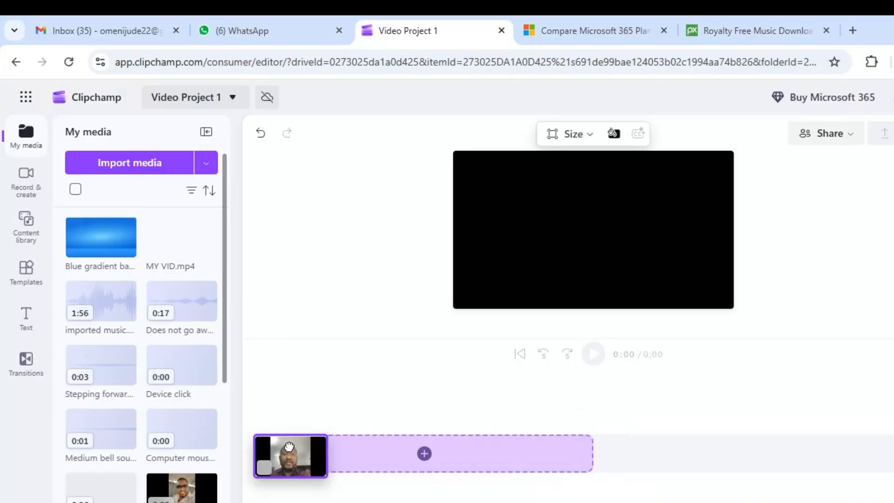
left_click_drag(361, 366, 357, 367)
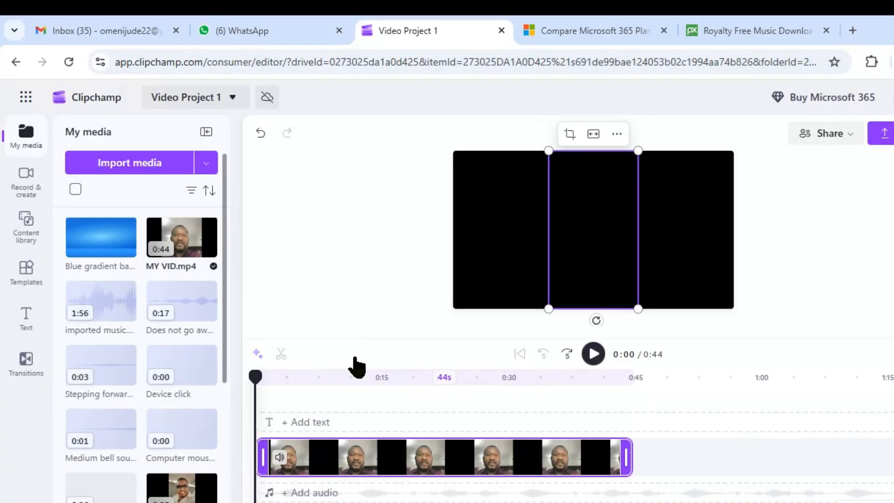
left_click(593, 133)
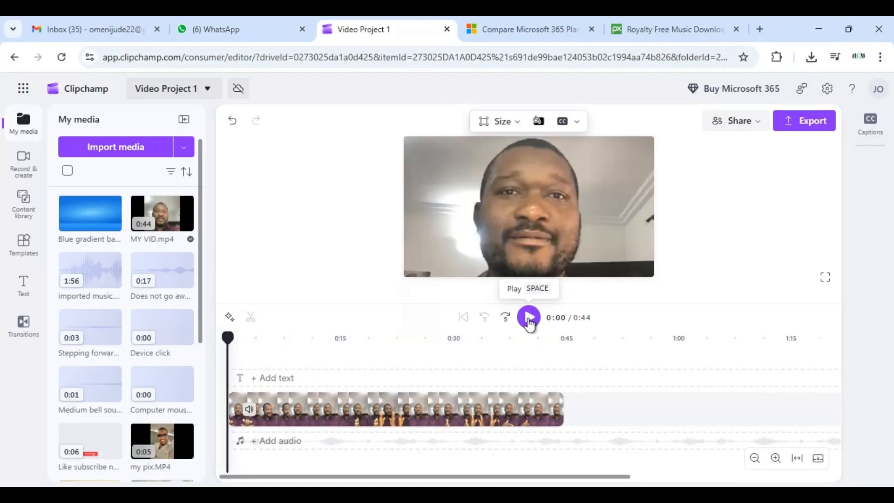
left_click(529, 318)
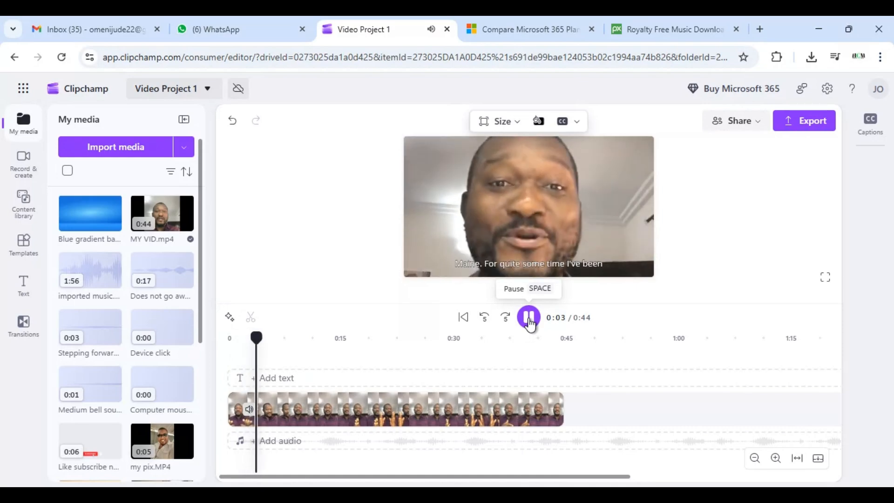
left_click(529, 318)
Step: Detach the audio from the MY VID clip and turn on noise suppression for the detached audio track
left_click(460, 410)
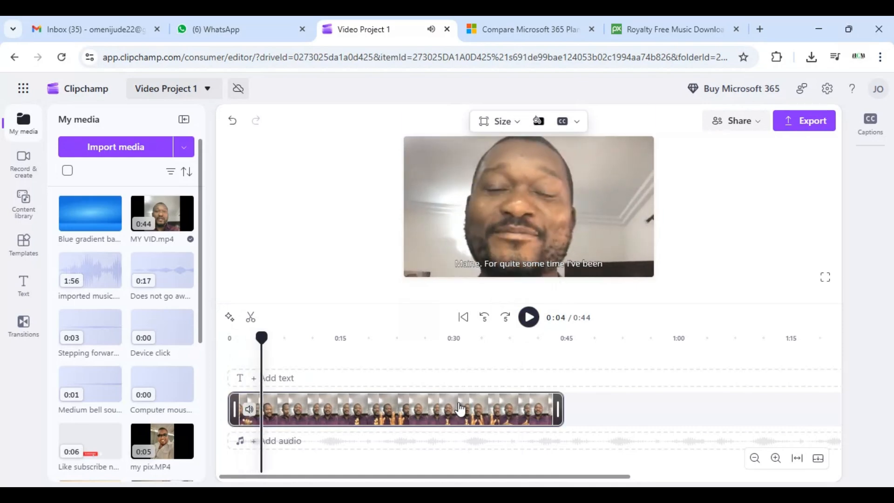
left_click(461, 410)
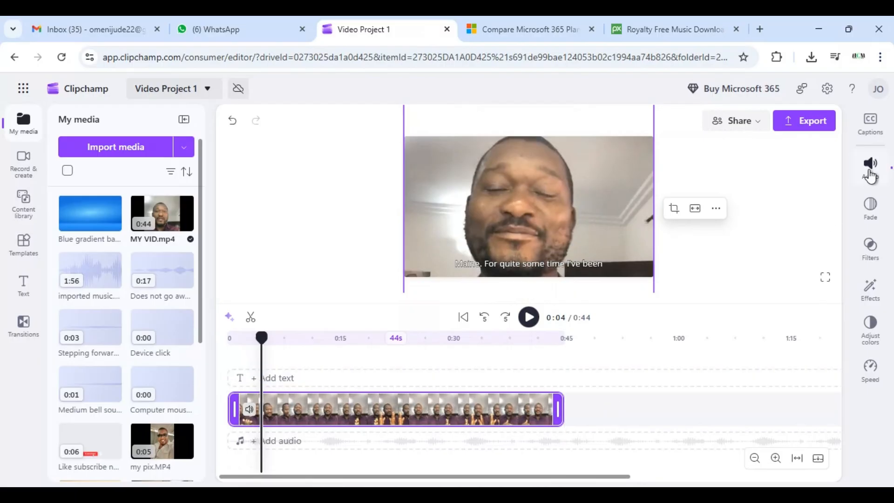
left_click(871, 173)
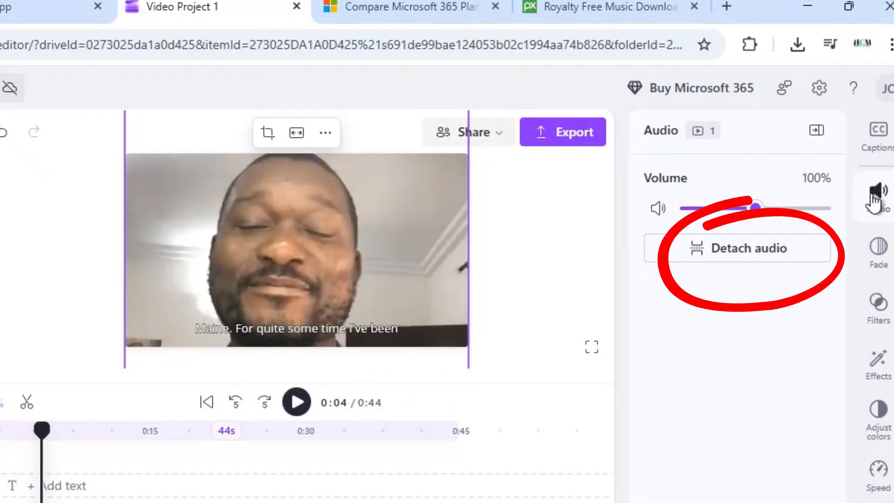
left_click(733, 251)
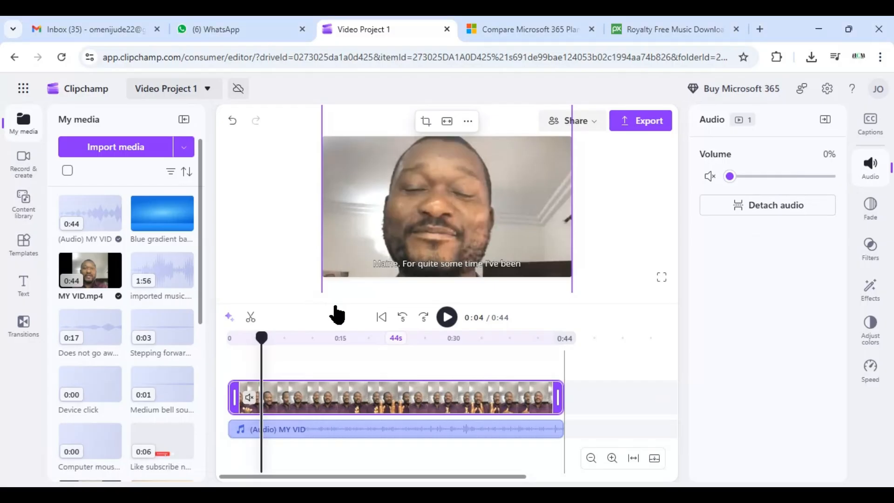
left_click(408, 429)
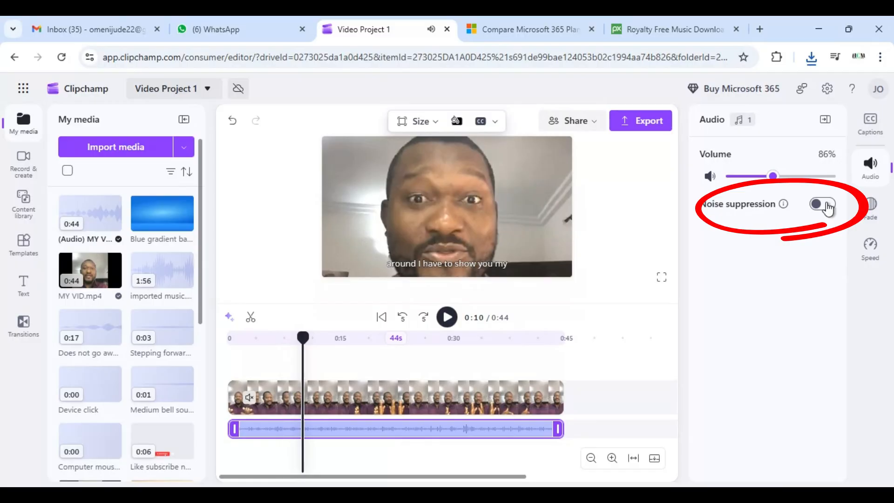
left_click(827, 208)
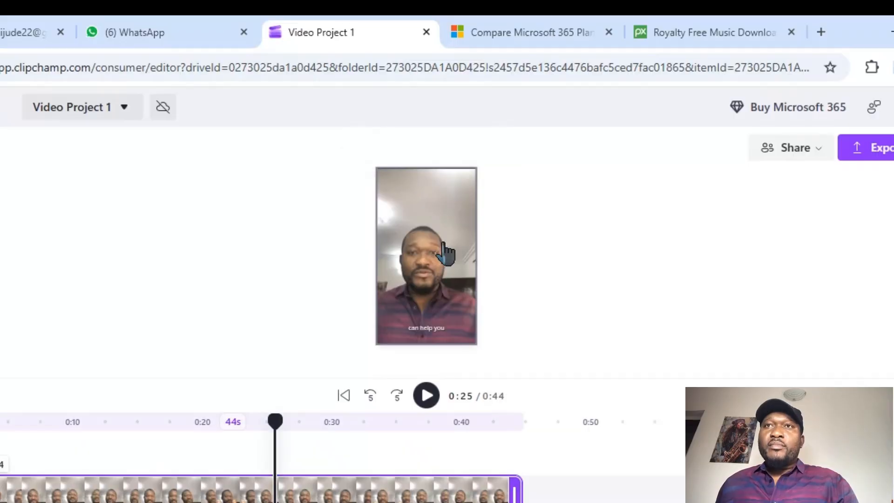
Step: Crop away the upper part of the MY VID clip, keeping only the head and shoulders in the lower half of the frame
left_click(446, 253)
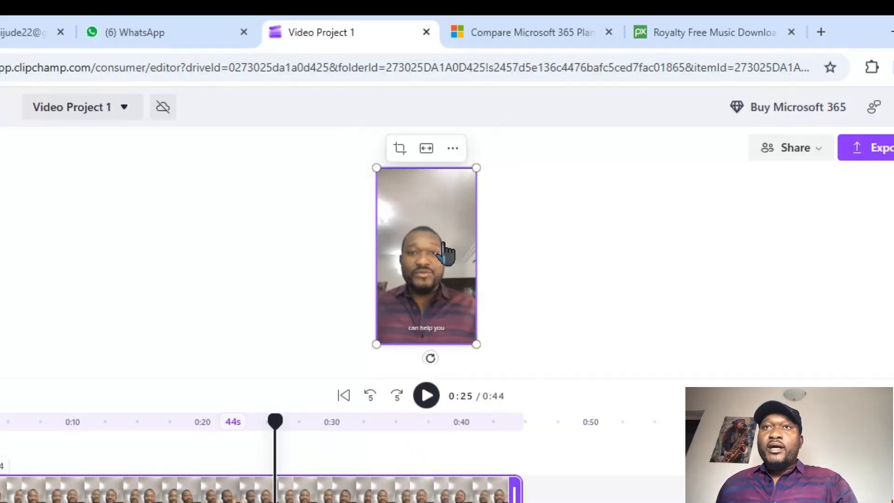
left_click(399, 149)
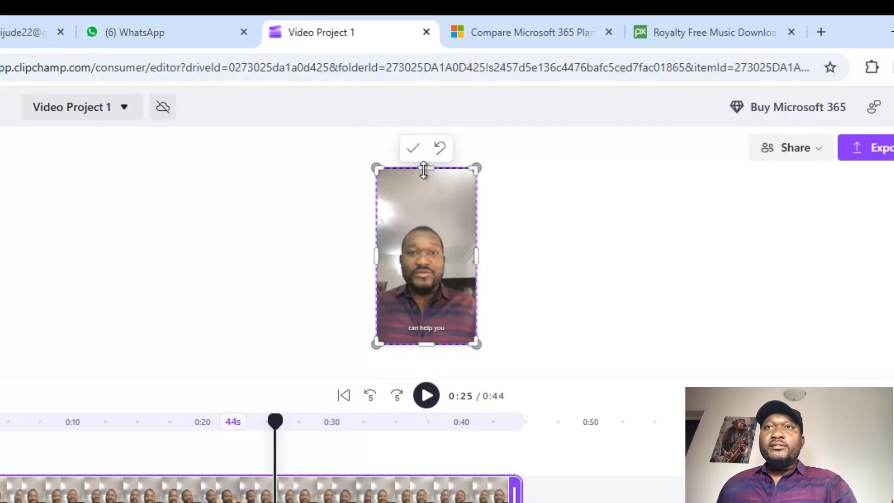
left_click_drag(423, 170, 419, 244)
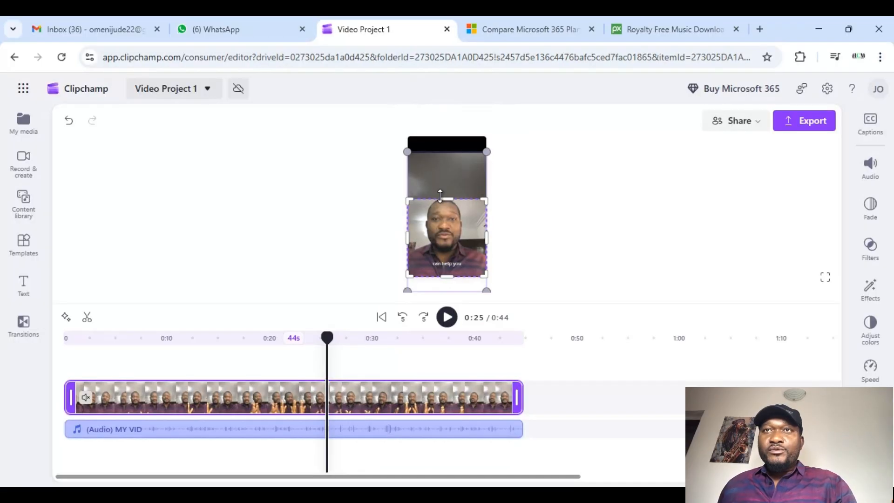
left_click_drag(440, 195, 440, 198)
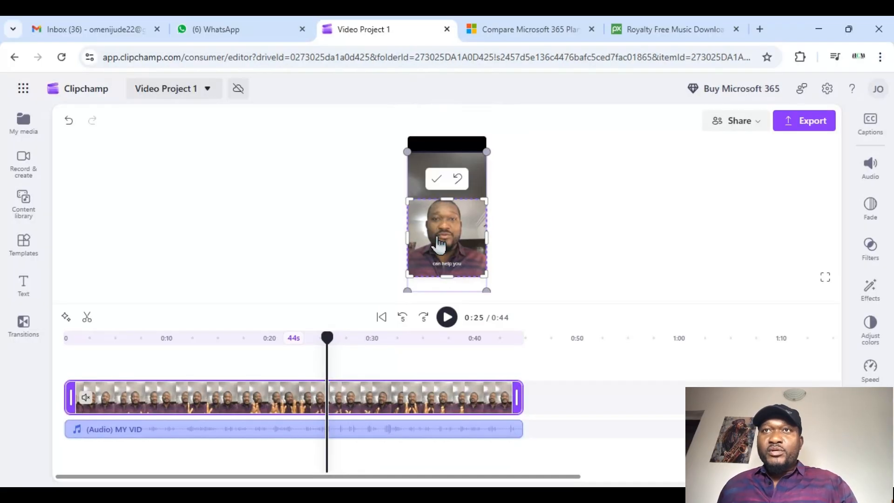
left_click(560, 203)
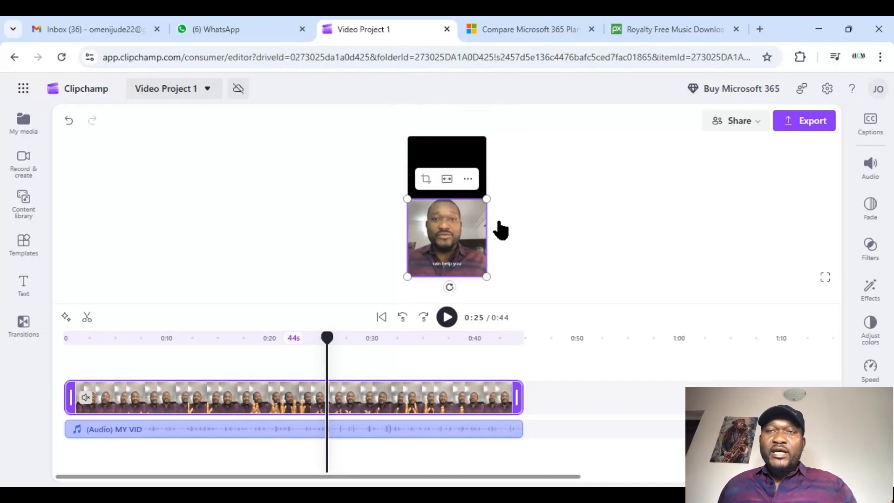
left_click(448, 231)
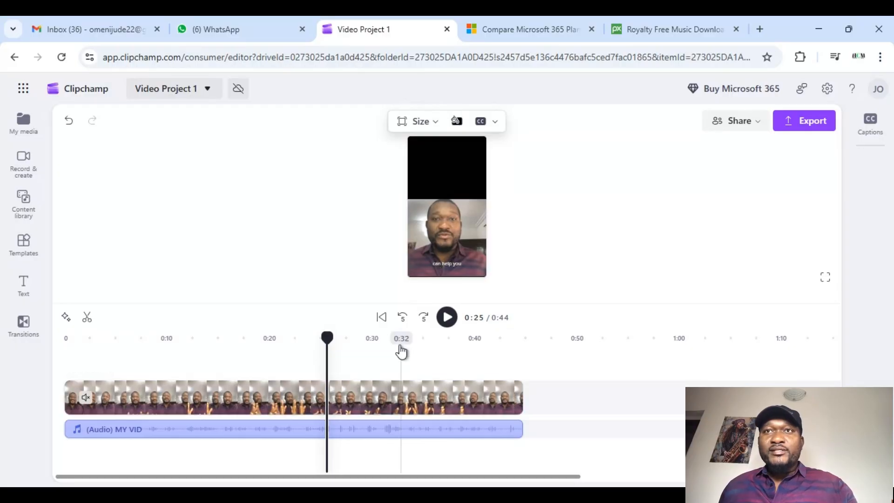
Step: Duplicate the cropped MY VID clip onto a track above the original and remove the gap before it so both start together
left_click(401, 404)
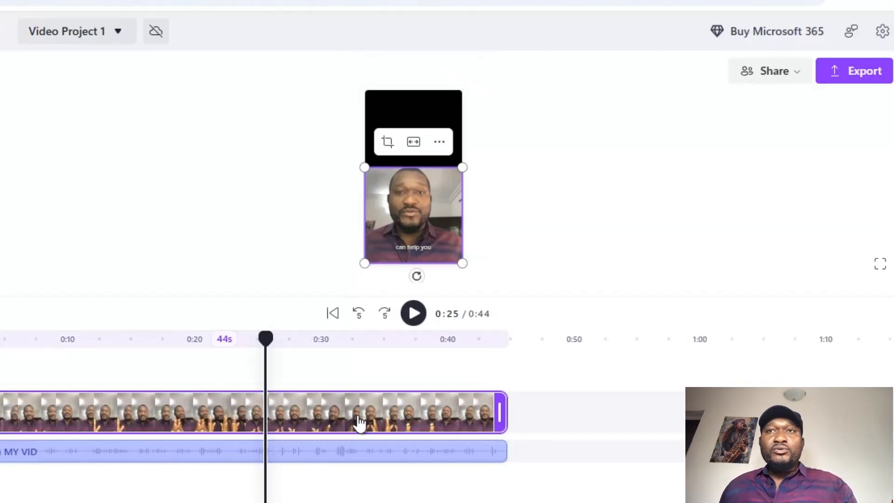
right_click(360, 422)
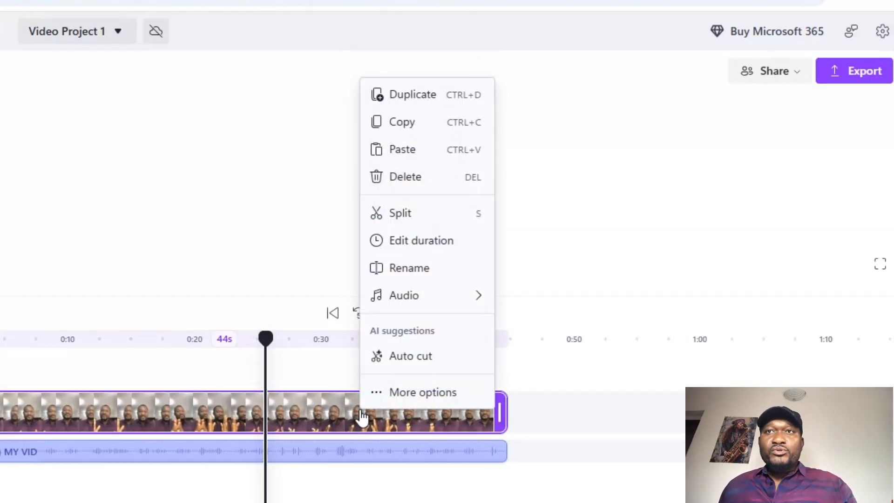
left_click(419, 98)
mouse_move(369, 433)
left_mouse_down()
mouse_move(365, 385)
mouse_move(351, 366)
mouse_move(309, 379)
left_mouse_up()
mouse_move(123, 385)
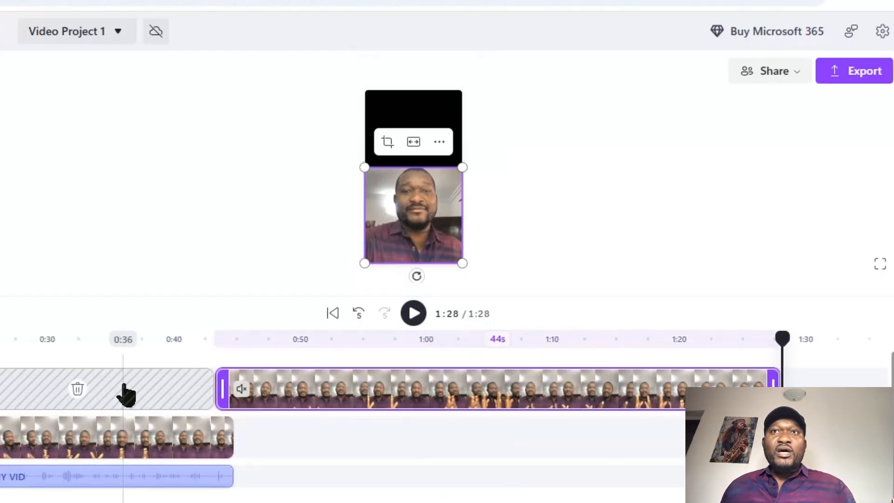
left_click(77, 389)
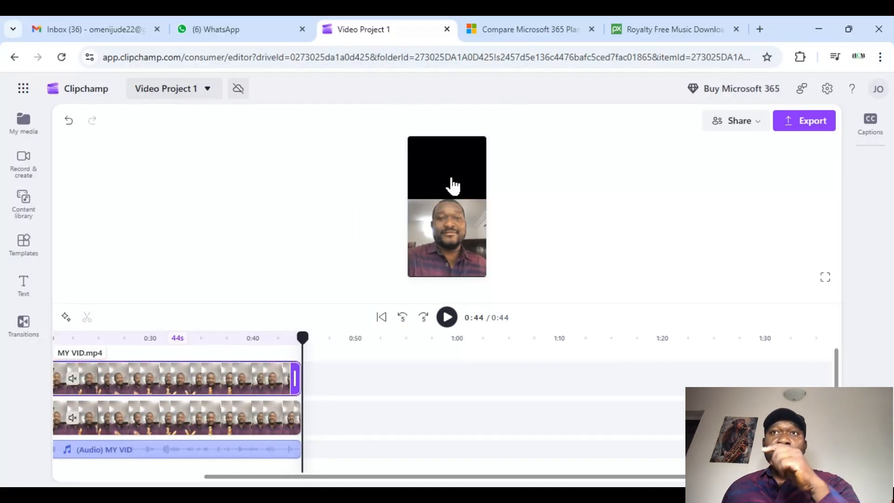
Step: Stack the duplicate clip in the upper half of the vertical frame and the original directly beneath it, with no gap between them
left_click_drag(417, 151, 412, 93)
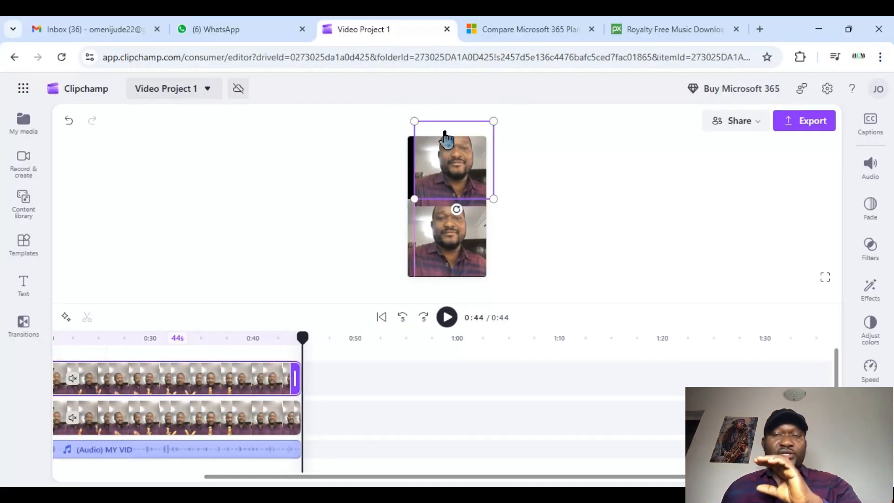
left_click_drag(444, 135, 448, 148)
left_click(447, 268)
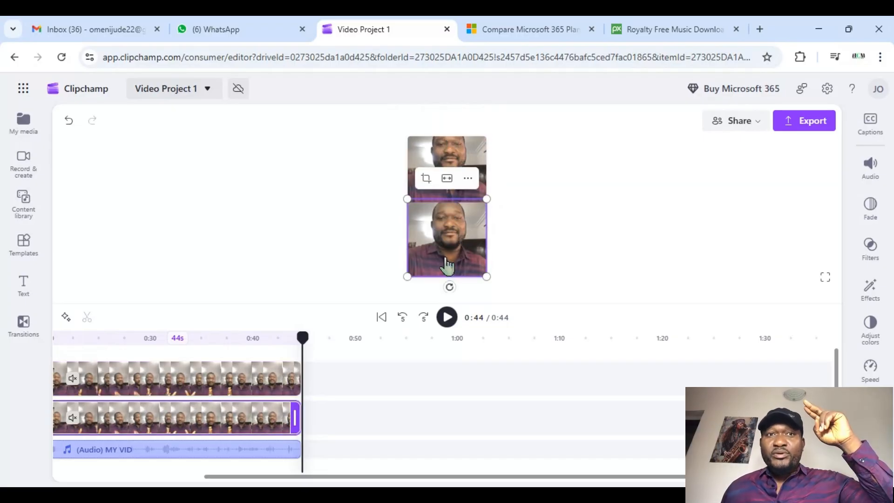
left_click_drag(447, 268, 448, 281)
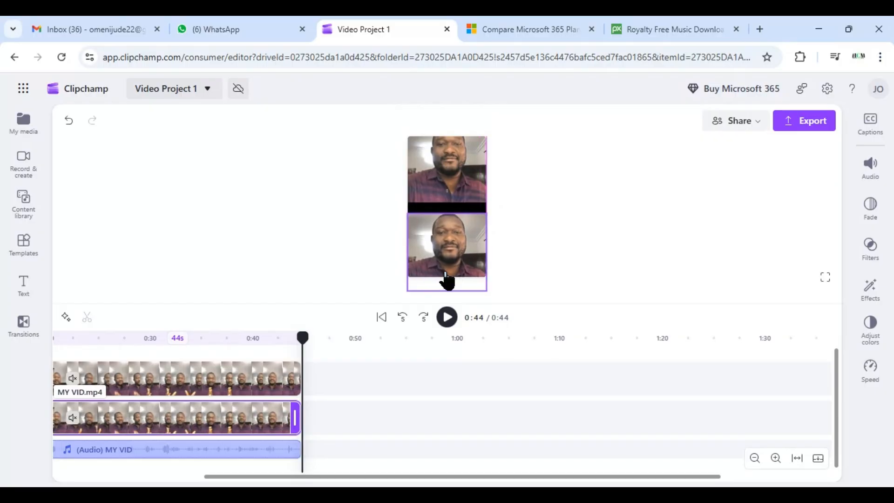
left_click(451, 178)
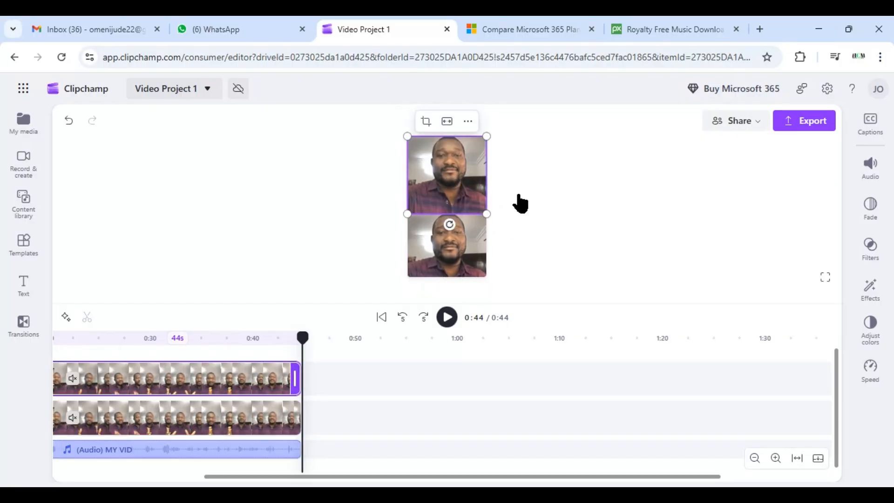
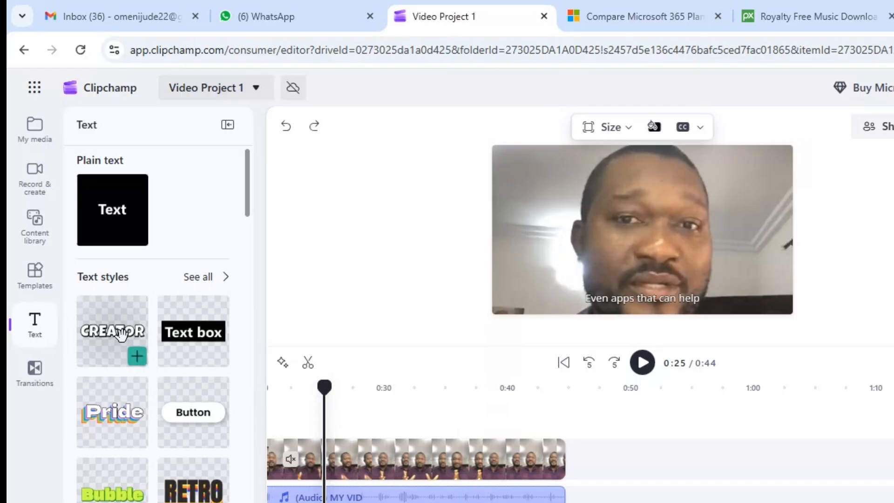
Step: Add a Creator-style title about 13 s long on a track above the video, reading "kINDLY sUBSCRIBE TO HELP OUR CHANNEL"
left_click_drag(164, 371, 343, 419)
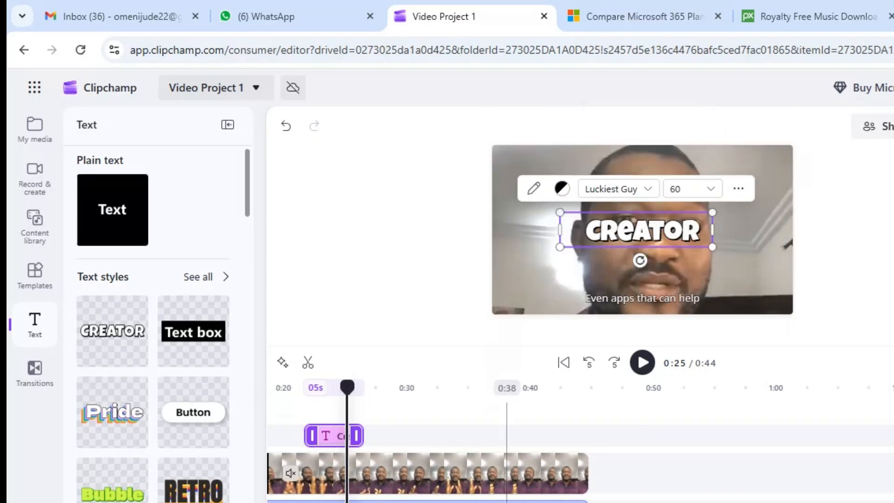
scroll(577, 438, "left", 5)
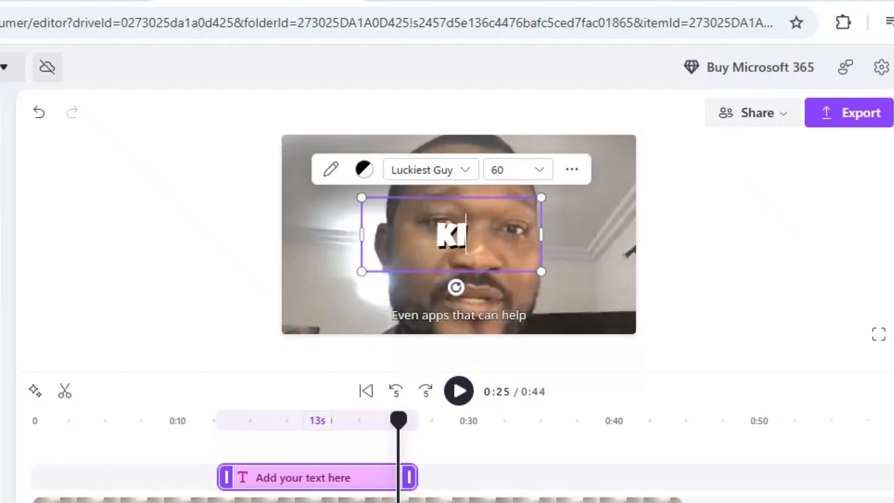
type("NDLY")
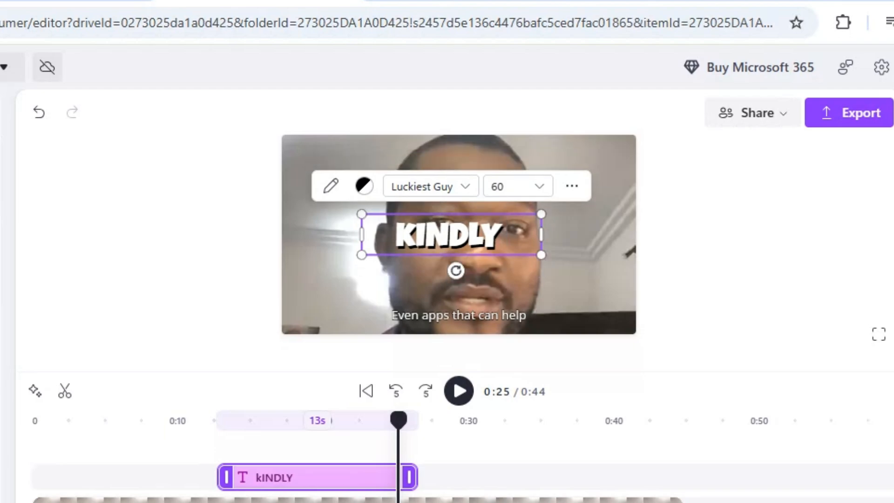
type(" suBSCRIBE TO HEL")
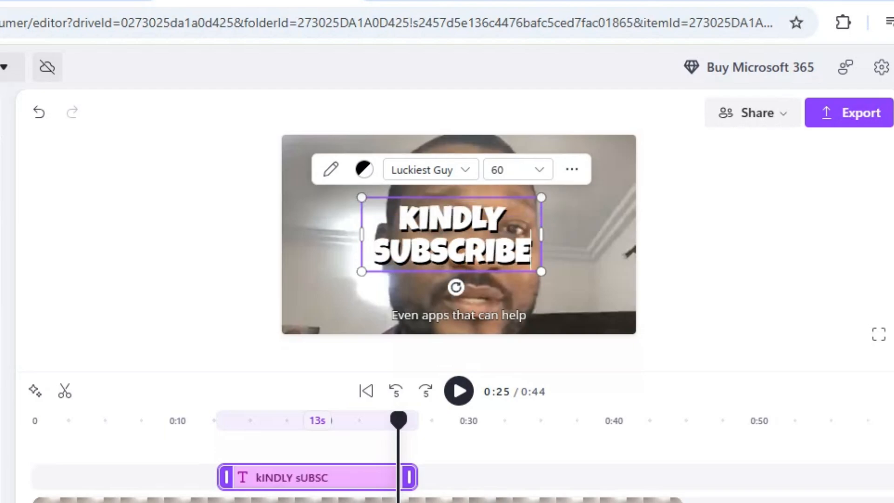
type("P")
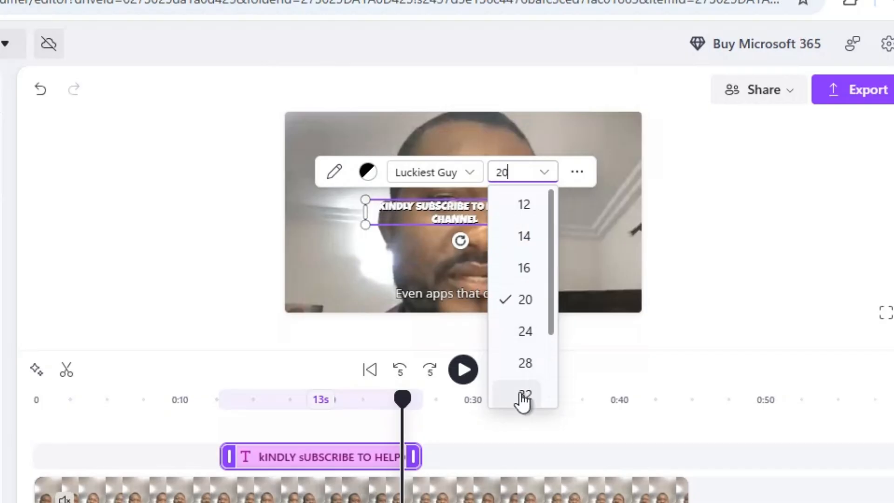
Step: Resize the title text to size 33 and format it in italic Krona One
left_click(524, 364)
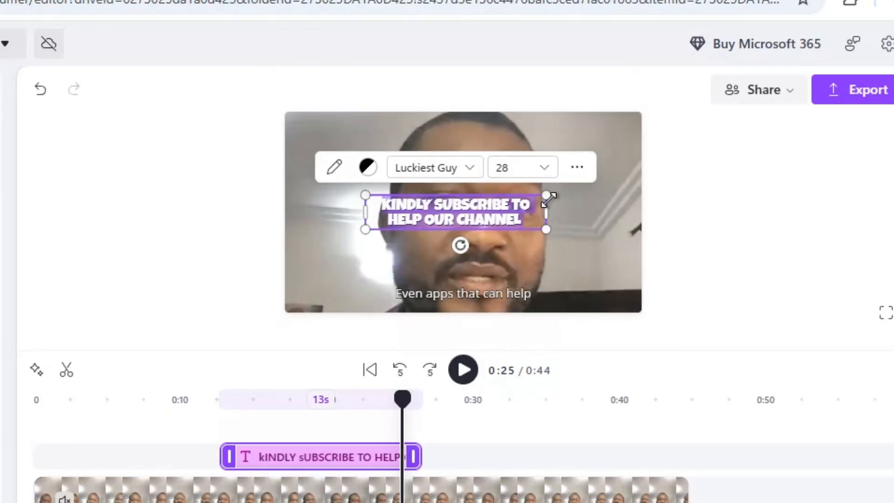
left_click_drag(548, 196, 580, 200)
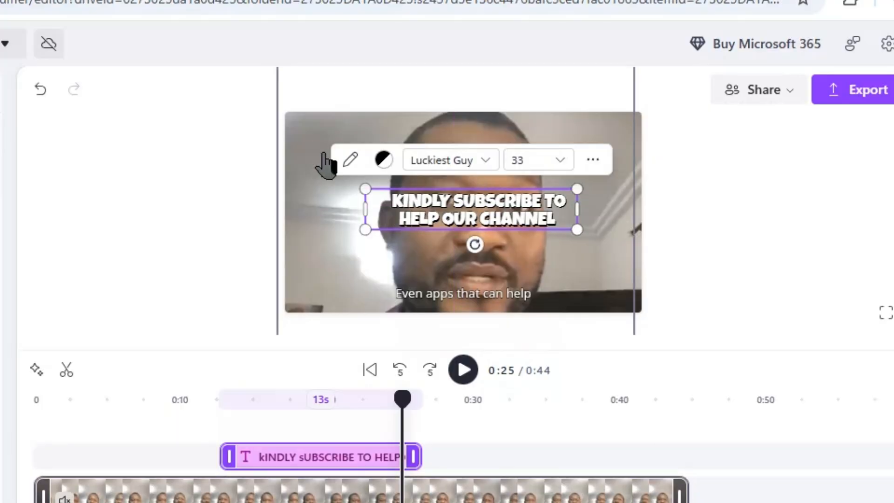
left_click(486, 161)
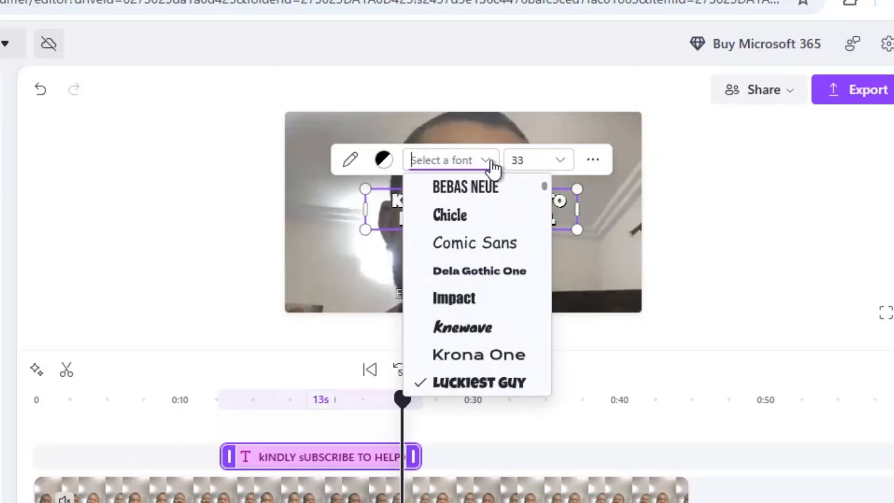
left_click(479, 358)
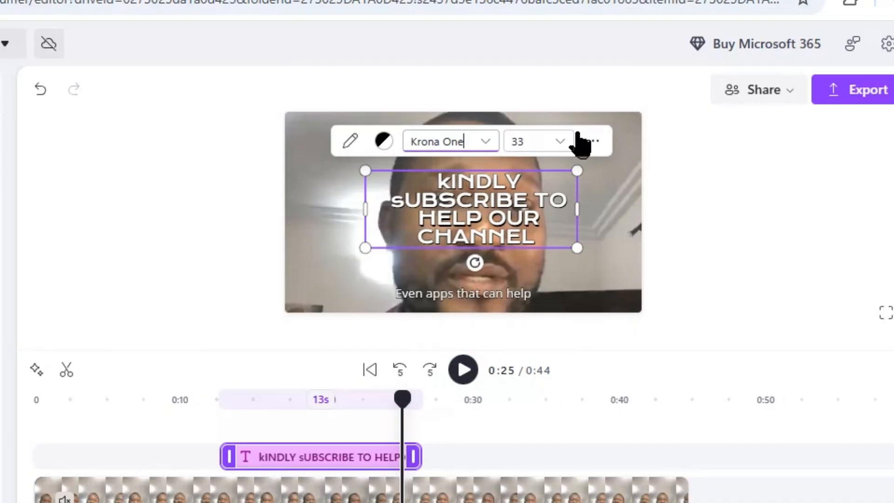
left_click(593, 143)
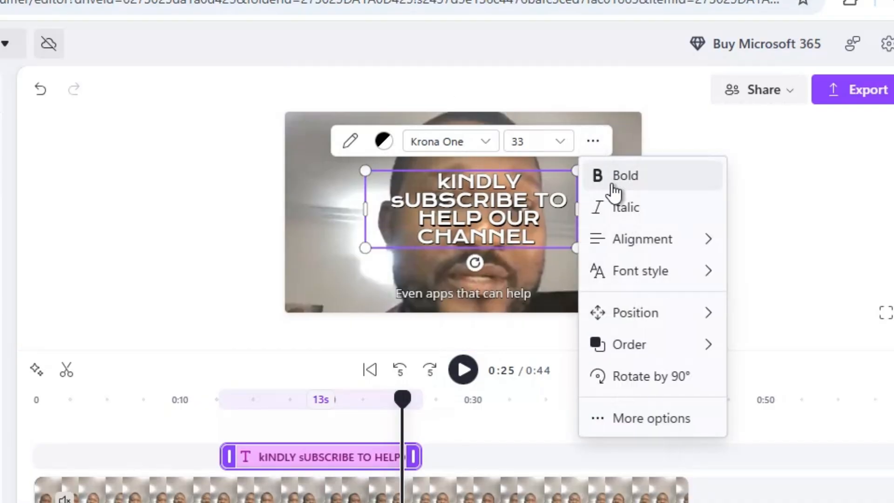
left_click(621, 207)
left_click(593, 142)
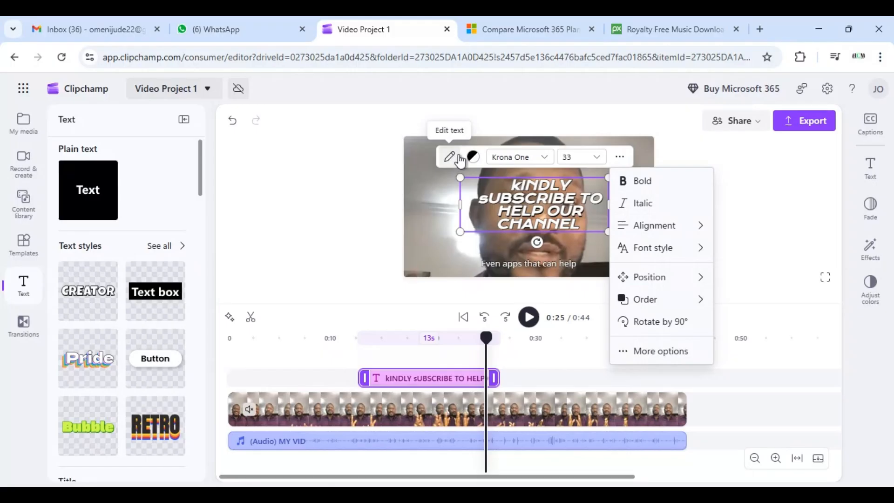
Step: Recolour the title text red and move it into the upper-left corner of the video frame
left_click(474, 158)
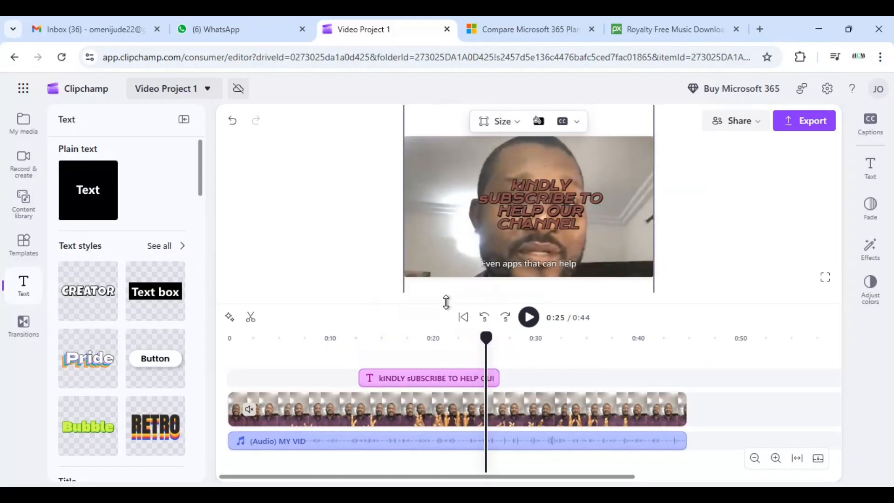
left_click(546, 211)
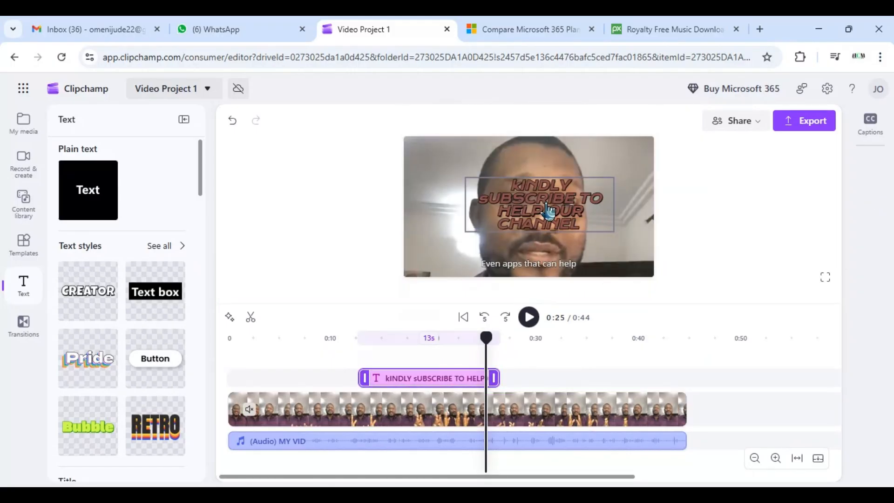
left_click(549, 211)
left_click_drag(583, 235, 508, 196)
left_click(343, 364)
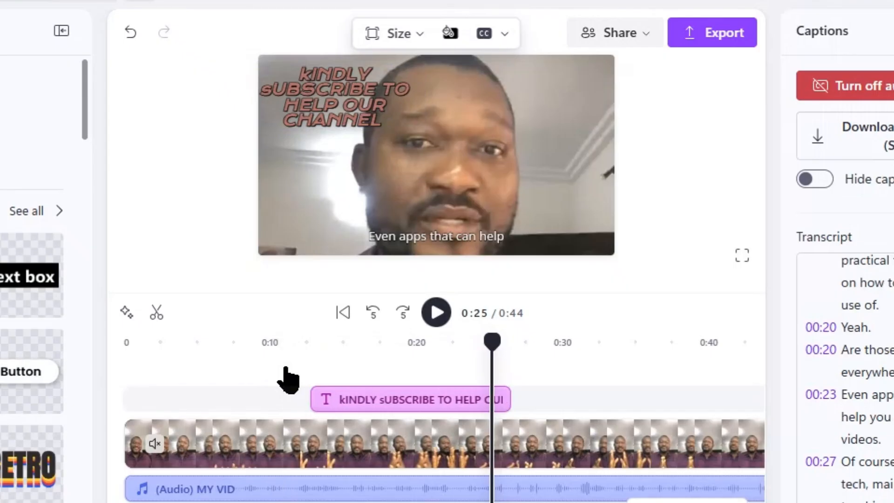
Step: Play the video from about 0:11 to preview how the title comes in over the footage
left_click(289, 379)
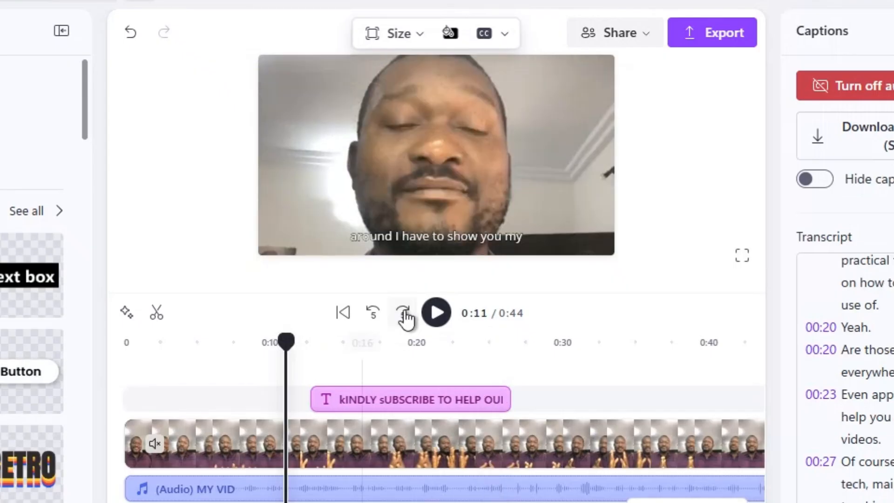
left_click(436, 312)
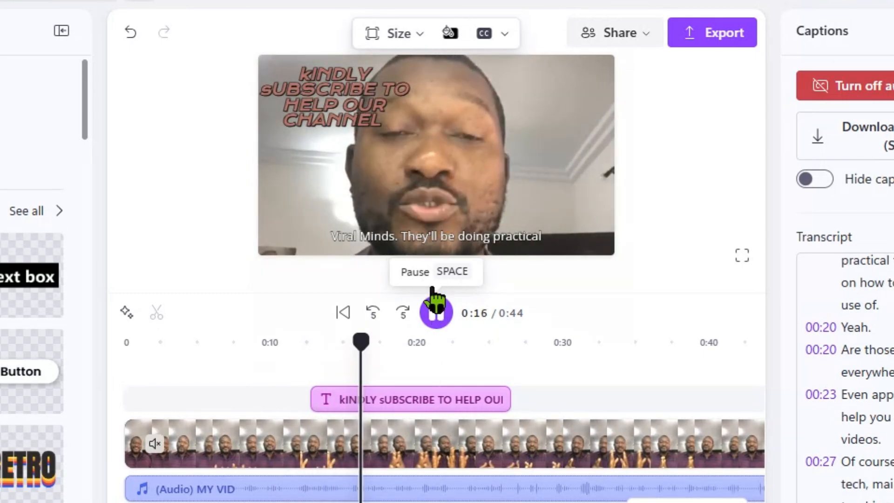
left_click(436, 313)
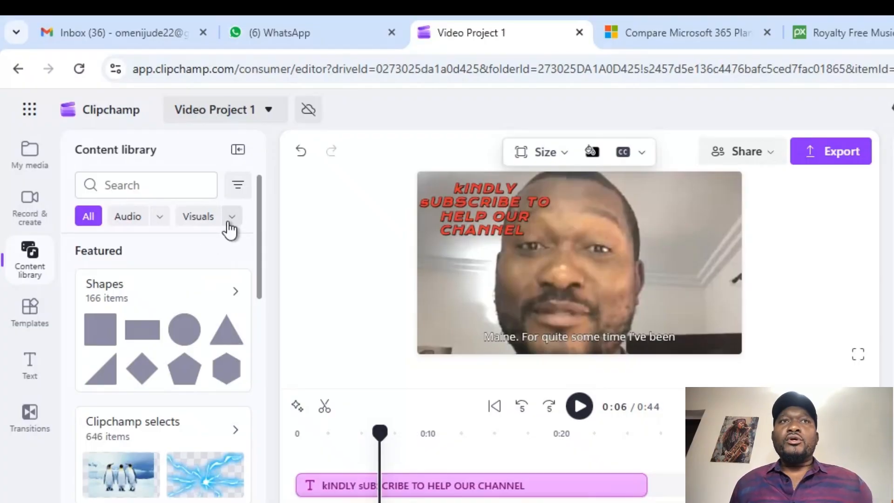
Step: Add the gold geometric corner graphic from the Border elements collection of Frames & borders to a track above the title
left_click(229, 223)
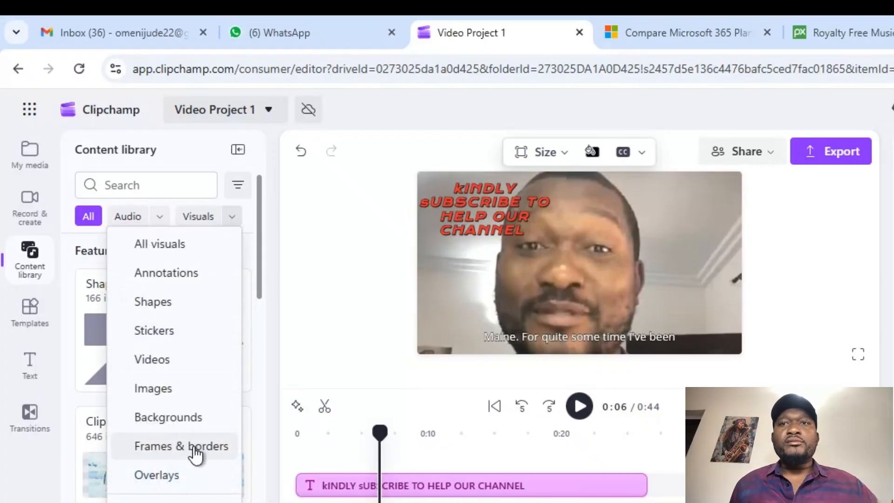
left_click(193, 448)
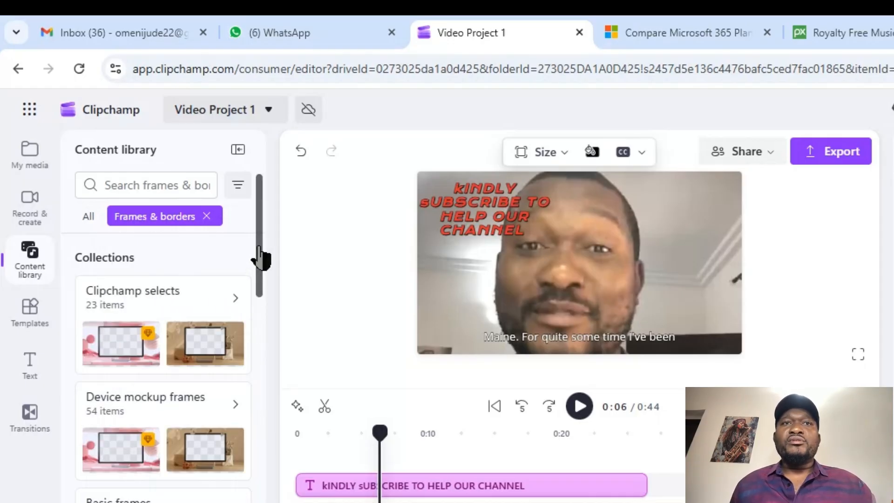
left_click_drag(260, 256, 248, 502)
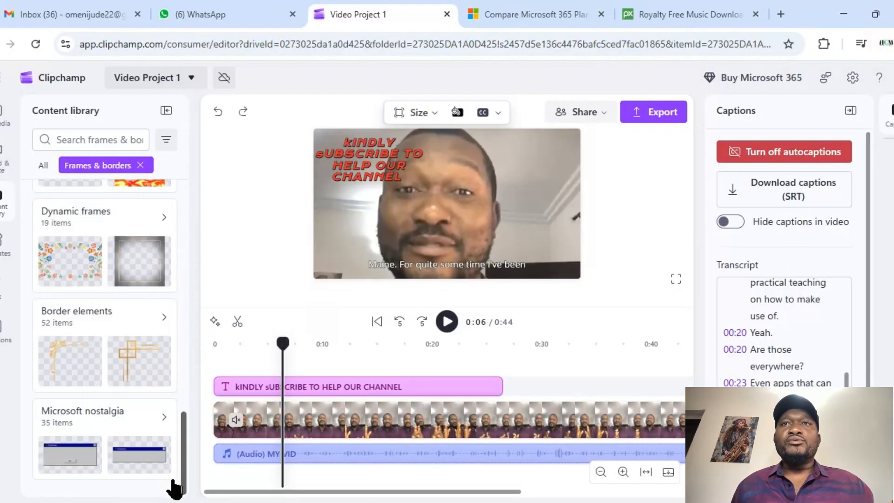
left_click(159, 321)
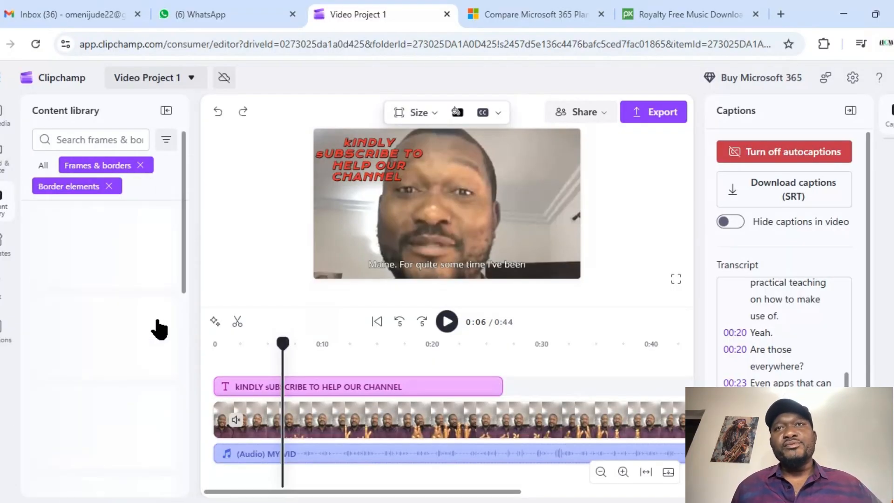
left_click_drag(182, 177, 199, 181)
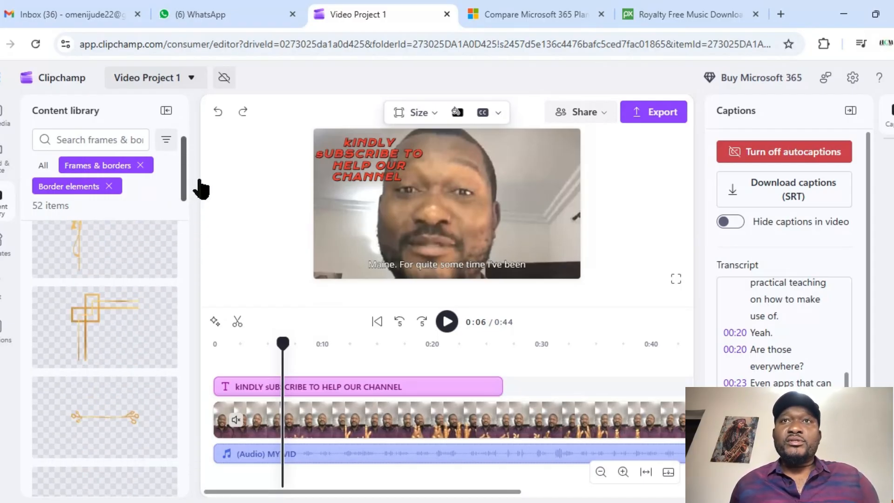
left_click(109, 322)
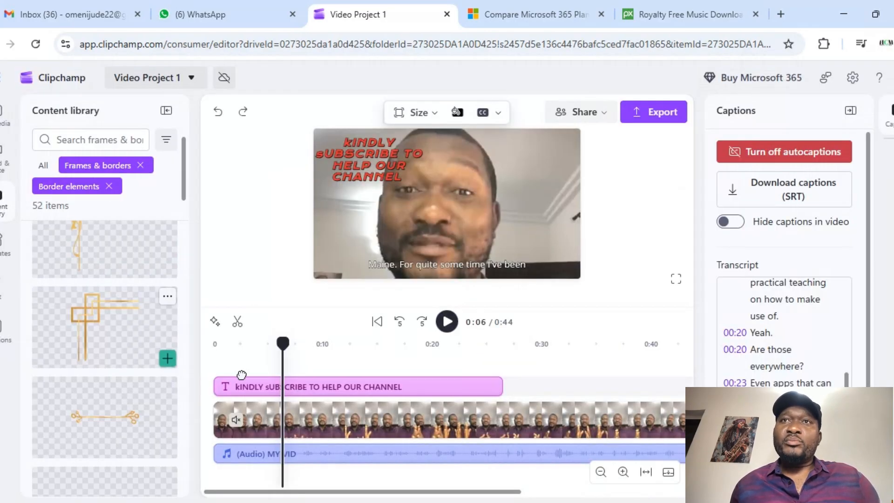
left_click_drag(241, 375, 301, 363)
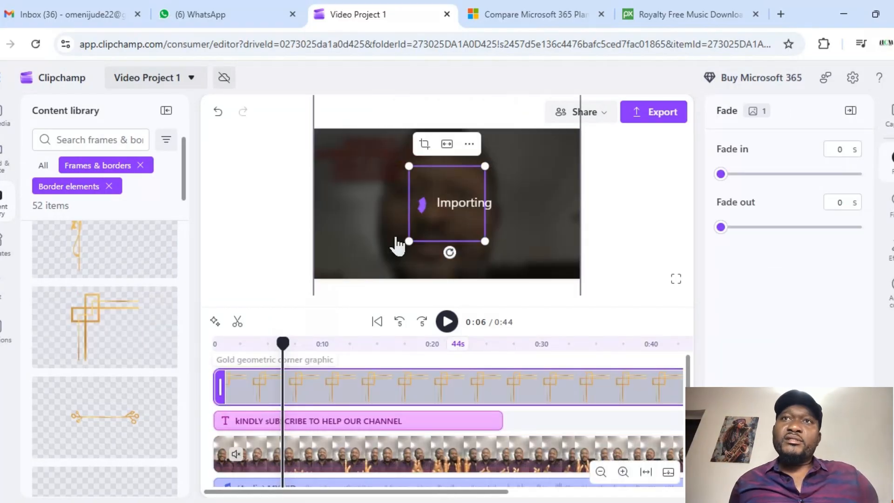
Step: Rotate the gold corner graphic by 90° and place it in the upper-right corner of the video frame
left_click_drag(432, 191, 323, 150)
left_click_drag(322, 225, 323, 225)
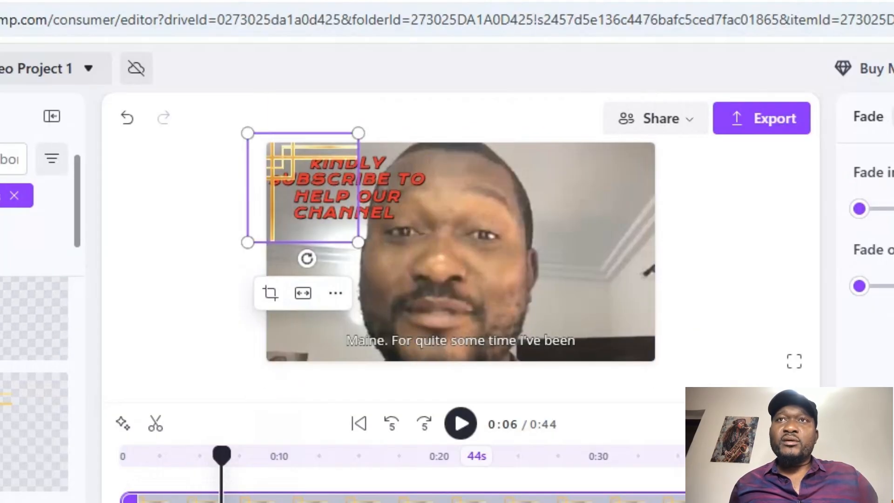
left_click(198, 307)
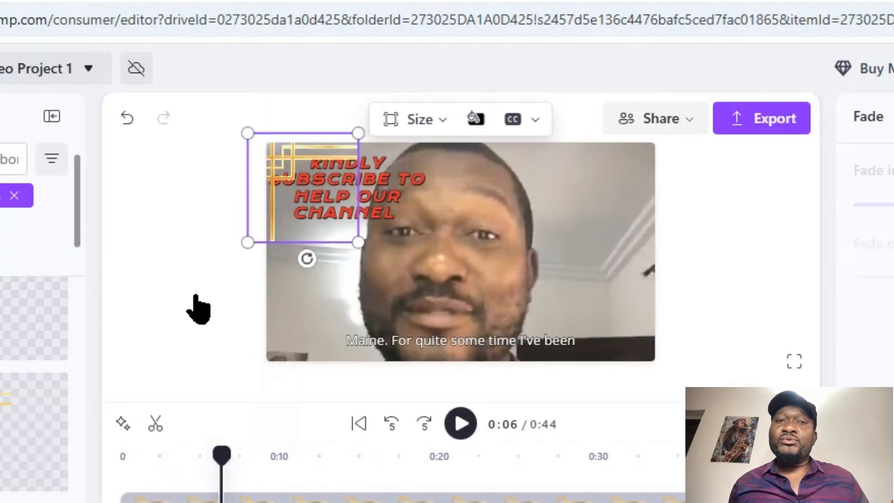
left_click(292, 180)
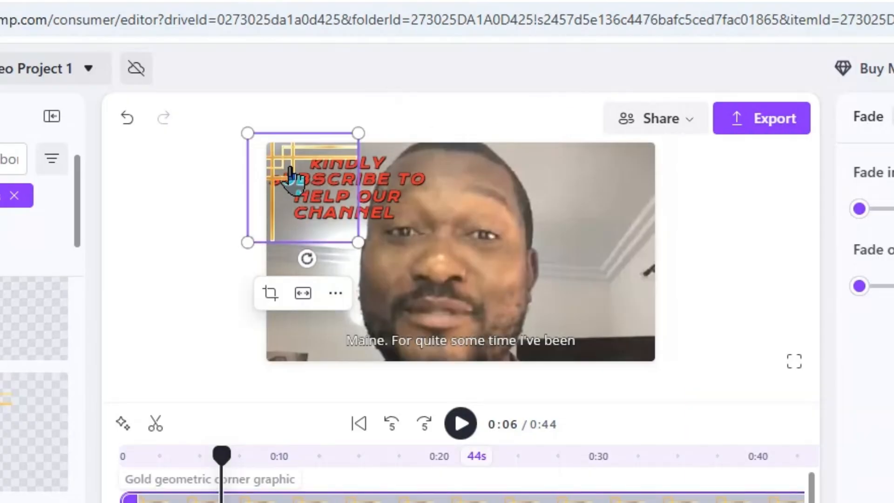
left_click_drag(349, 211, 349, 155)
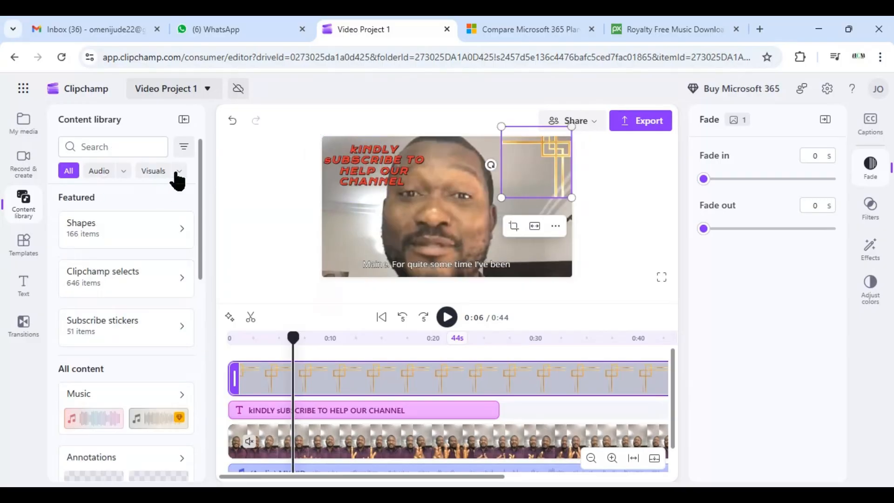
Step: Replace the gold corner graphic with a frame from the Gaming & presentation frames collection, placed above the title on the timeline
left_click(173, 174)
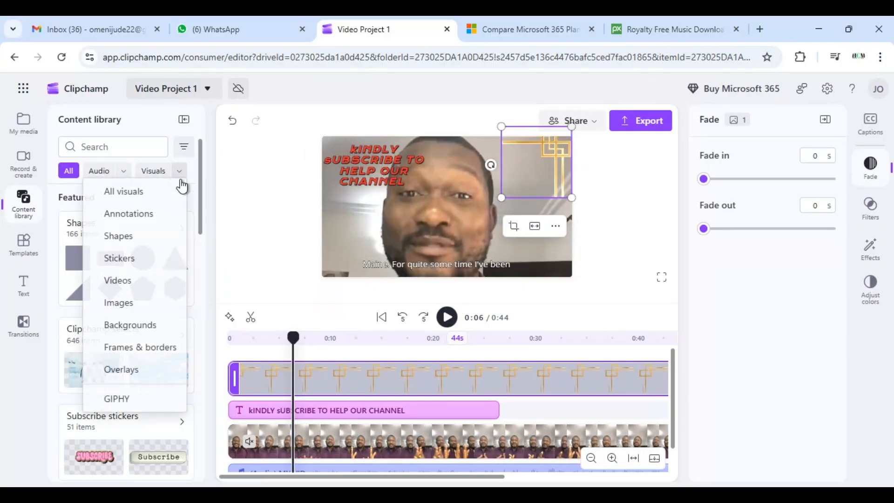
left_click(145, 351)
scroll(148, 356, "down", 10)
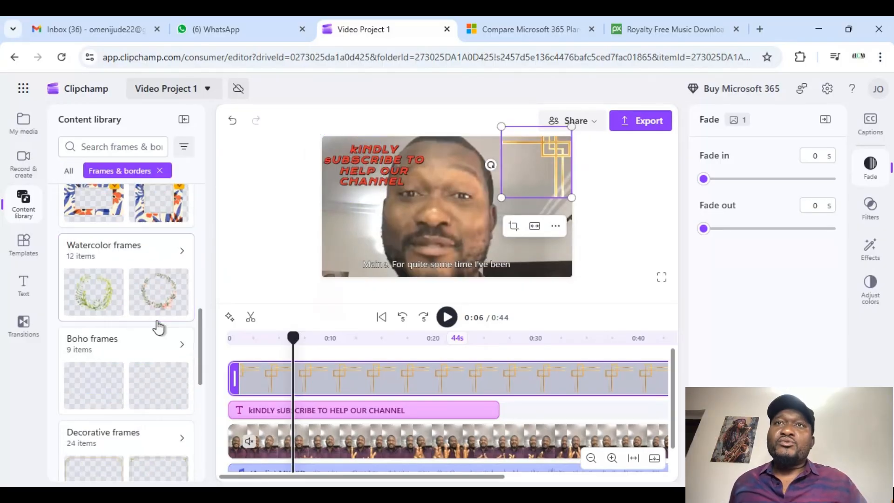
left_click(181, 229)
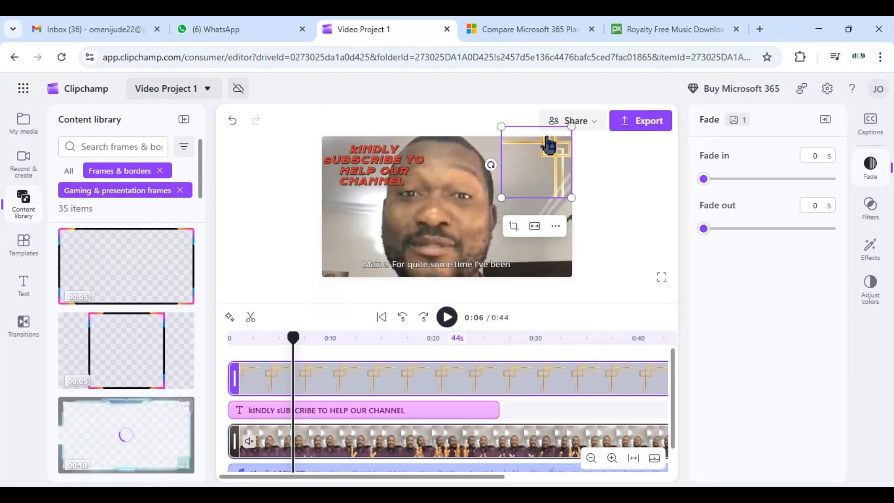
key("Delete")
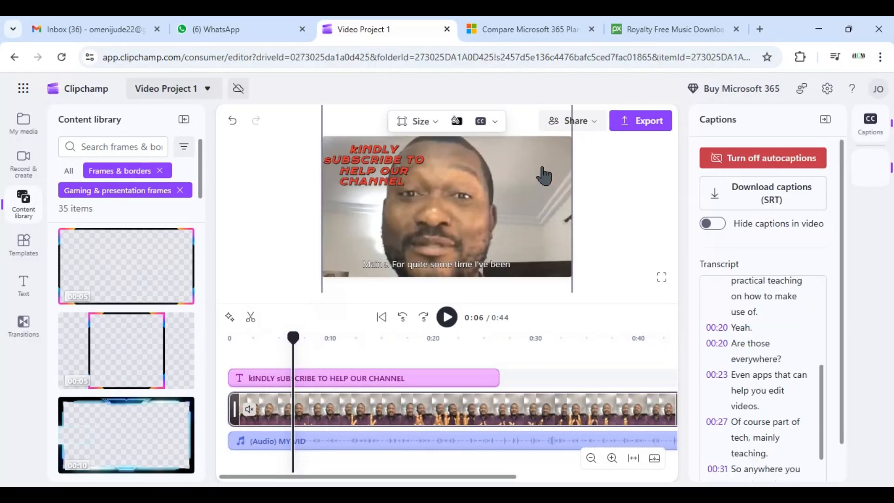
left_click_drag(176, 328, 360, 373)
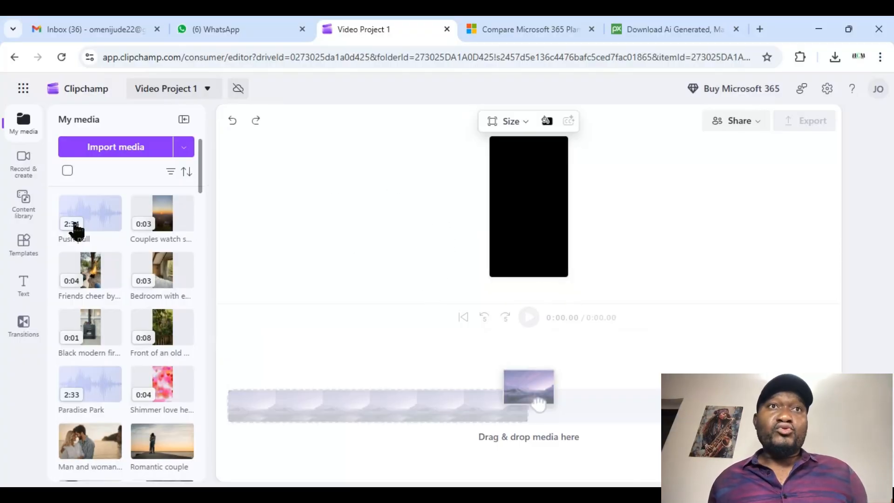
Step: Filter the templates to show only free ones with a 9:16 aspect ratio
left_click(20, 246)
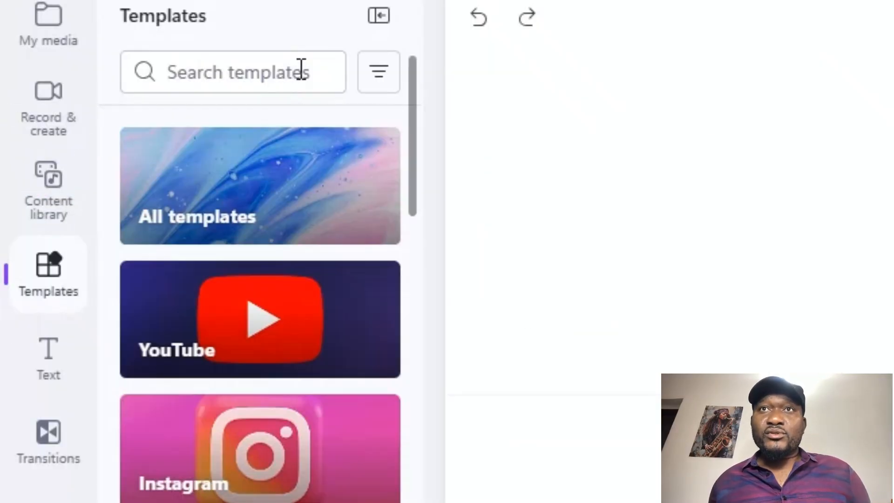
left_click(391, 93)
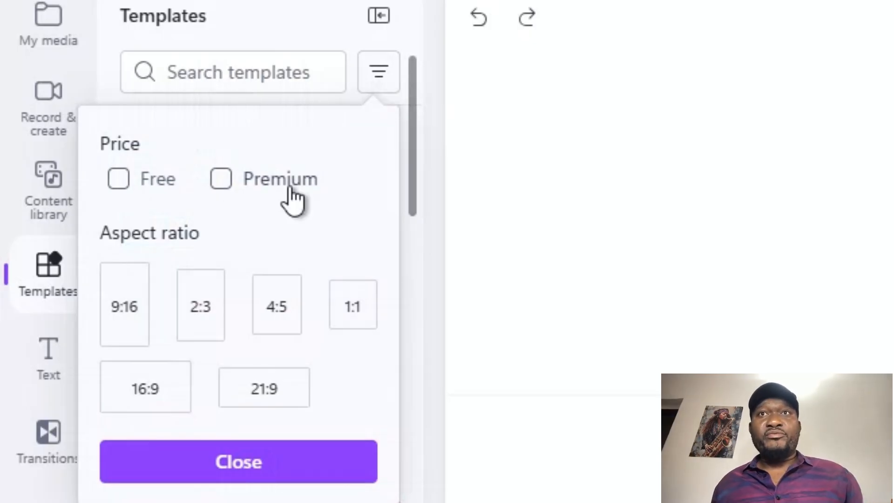
left_click(118, 182)
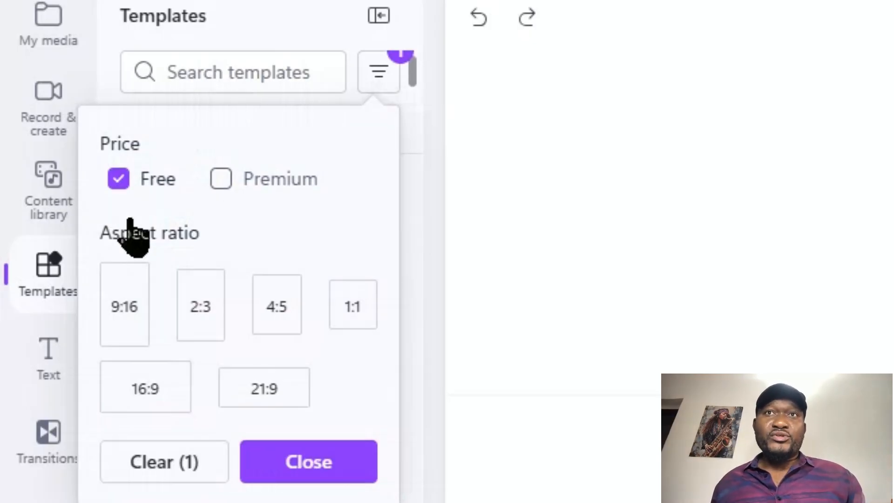
left_click(124, 298)
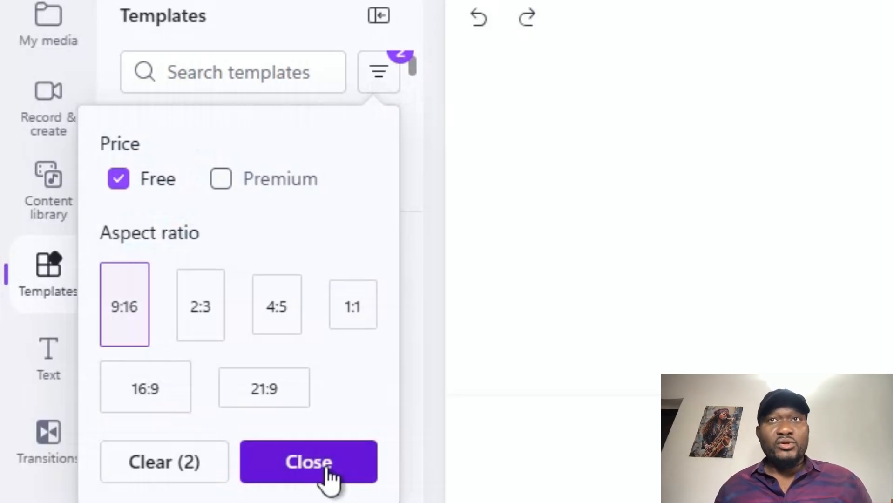
left_click(328, 476)
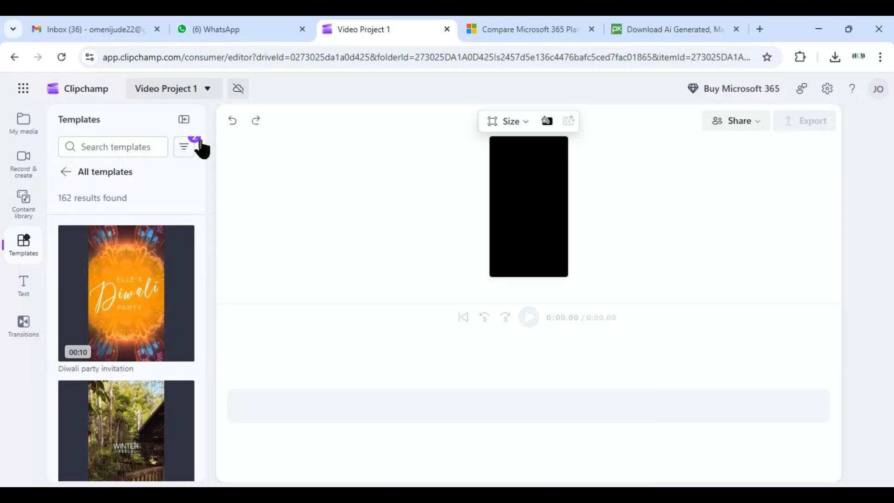
Step: Add the Winter feels template to the timeline and look over its title, video and music tracks
mouse_move(203, 148)
left_mouse_down()
mouse_move(207, 179)
mouse_move(210, 158)
mouse_move(194, 143)
left_mouse_up()
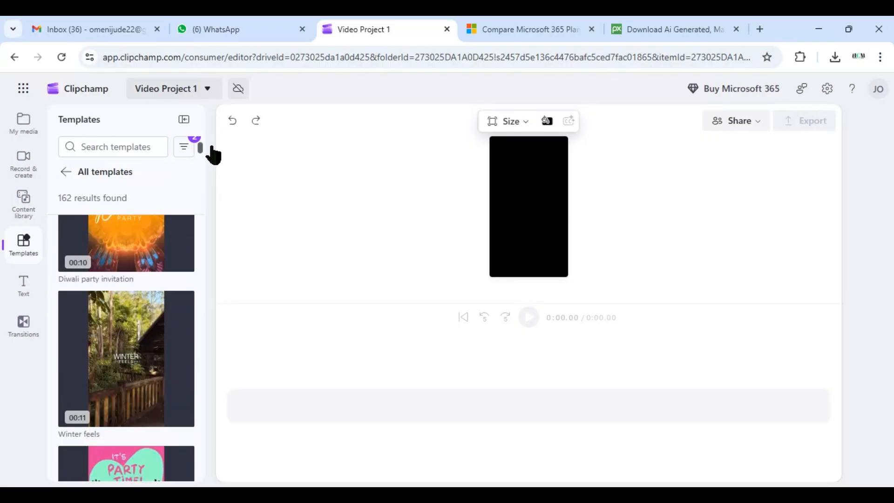
mouse_move(117, 353)
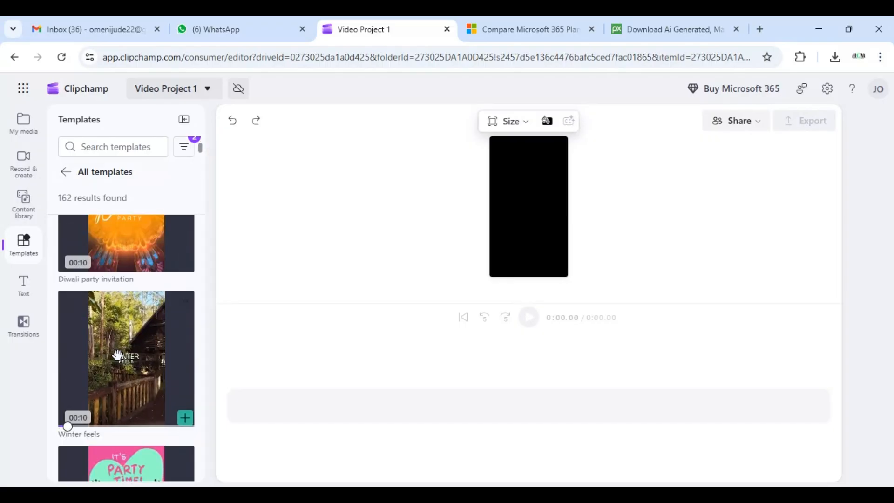
left_click(134, 357)
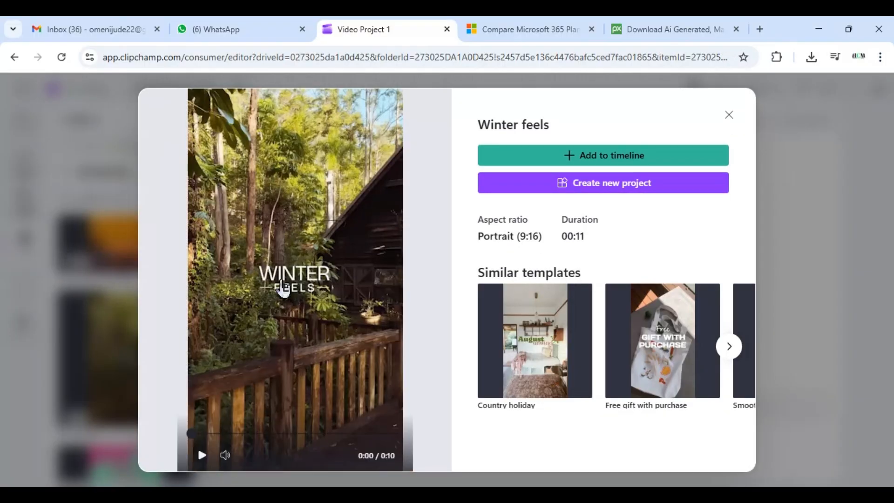
left_click(623, 157)
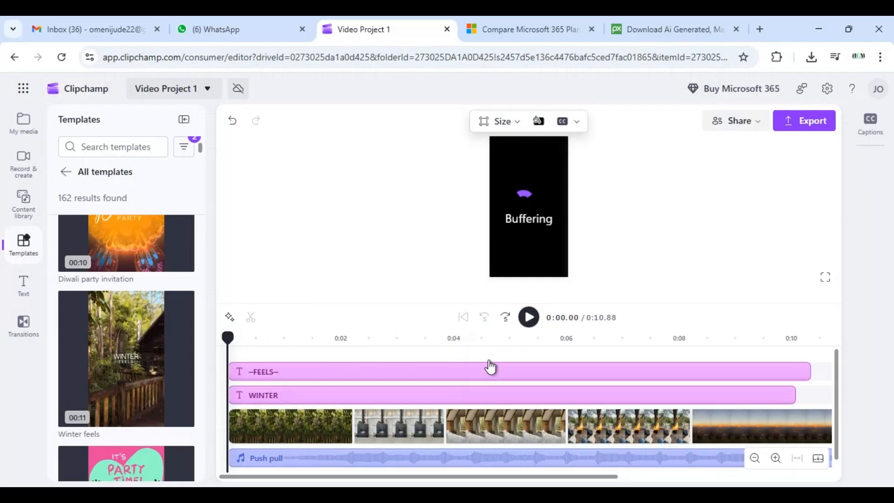
left_click(411, 378)
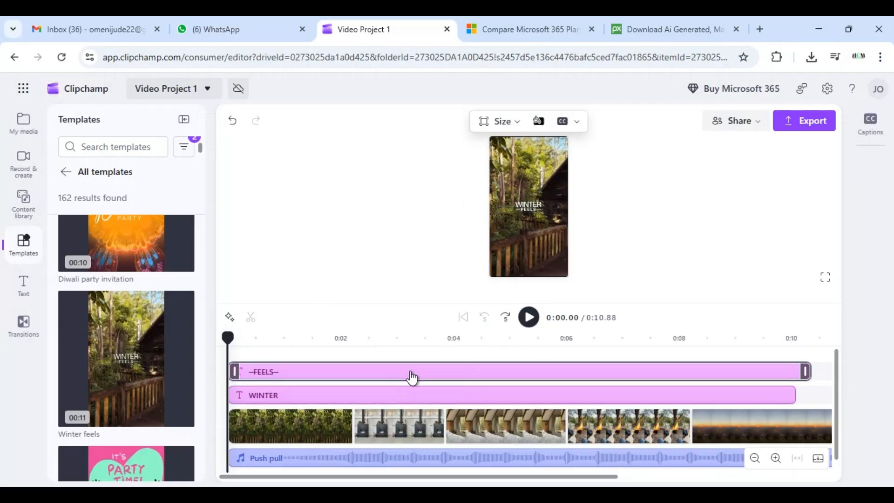
left_click(835, 393)
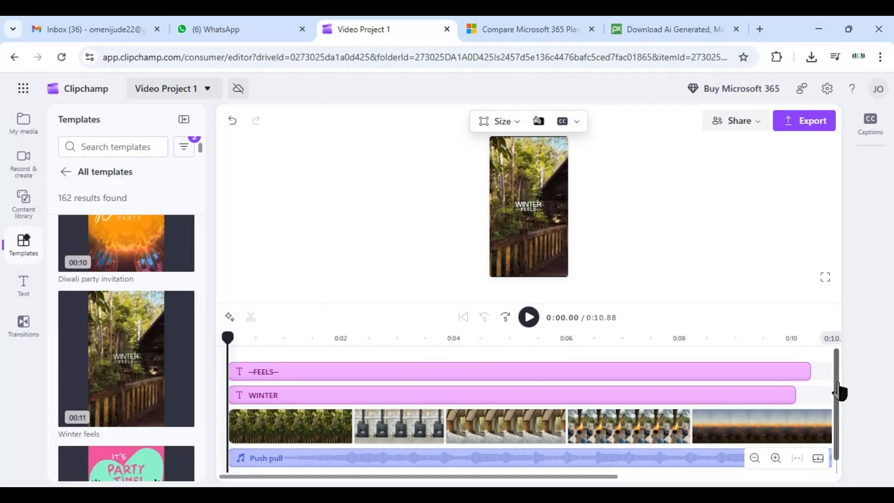
left_click_drag(838, 394, 841, 431)
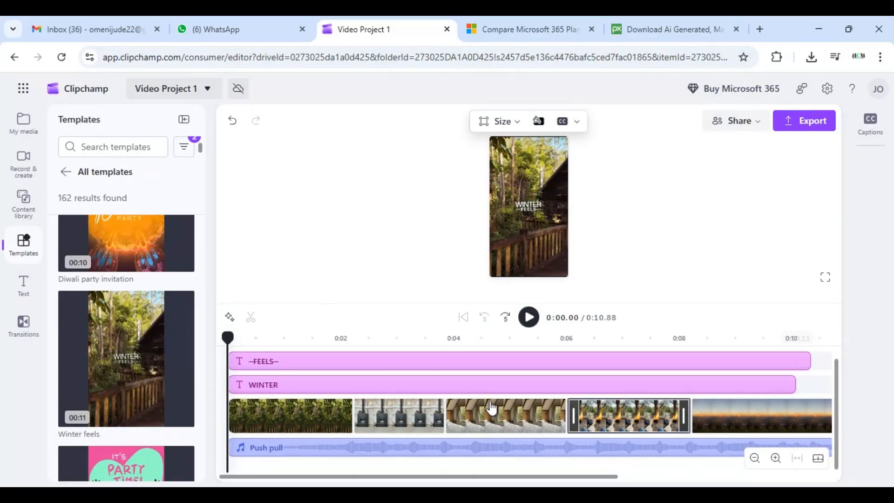
Step: Import the images IMG 1.jpg, IMG 2.jpg, IMG 3.jpg, IMG 5.jpg and IMG 6.jpg from the computer into the project media
left_click(282, 420)
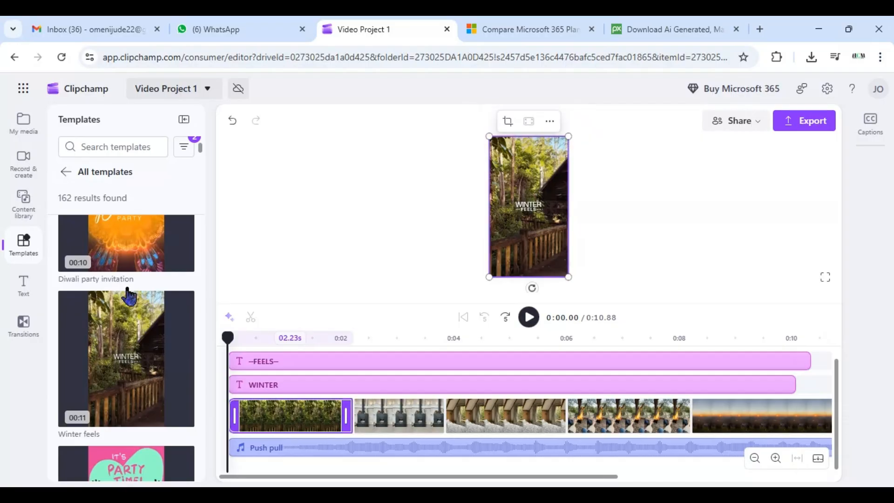
left_click(39, 131)
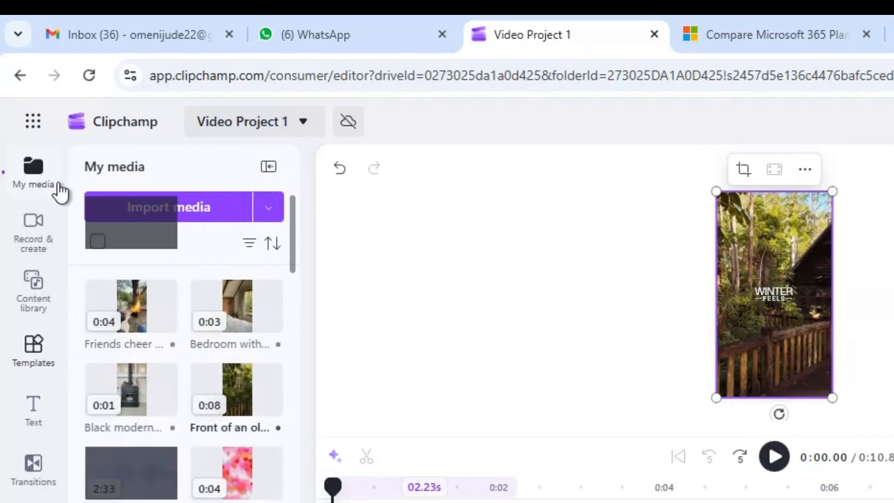
left_click(269, 210)
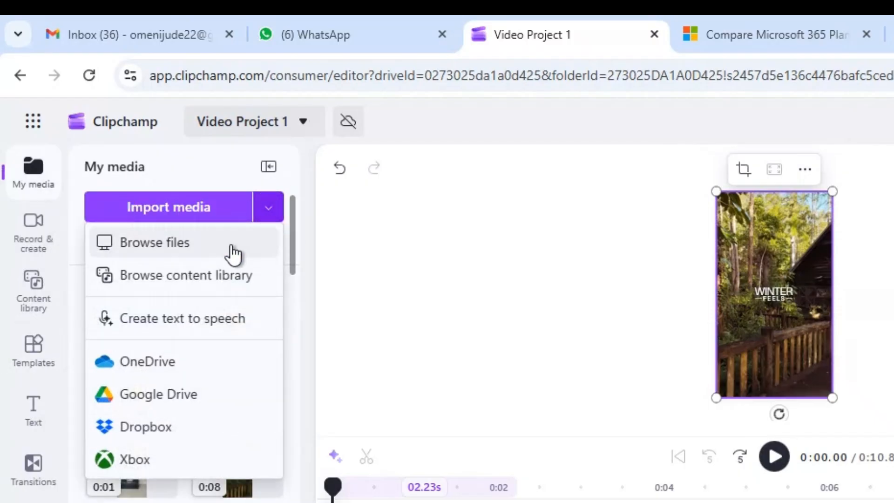
left_click(186, 249)
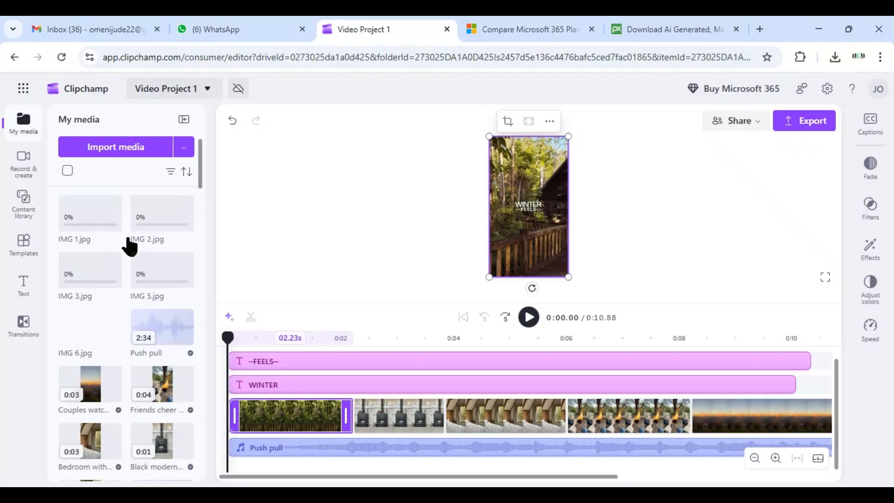
Step: Replace the six template clips in order with IMG 3, IMG 5, IMG 2, IMG 1, IMG 3 and IMG 2
mouse_move(163, 278)
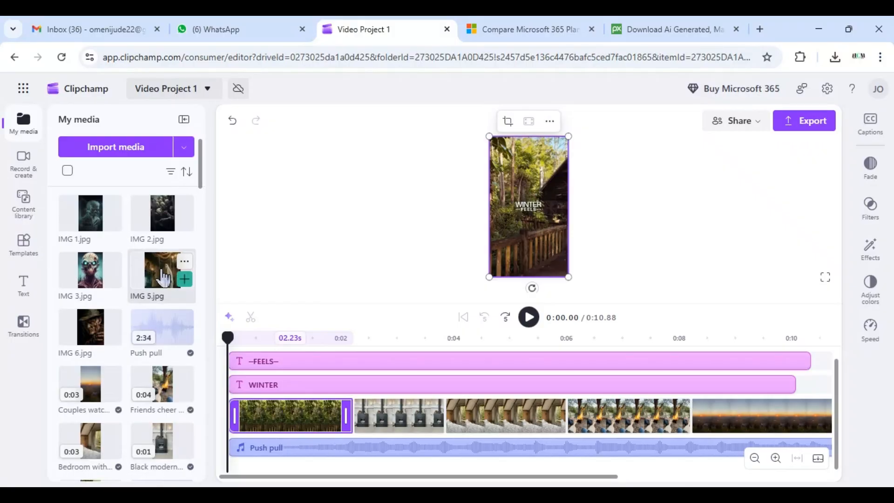
left_click_drag(164, 278, 287, 416)
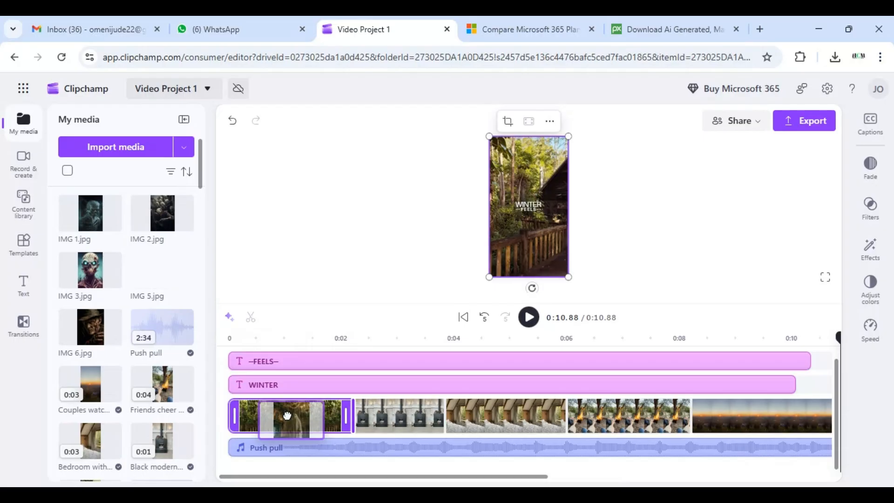
left_click_drag(124, 263, 288, 416)
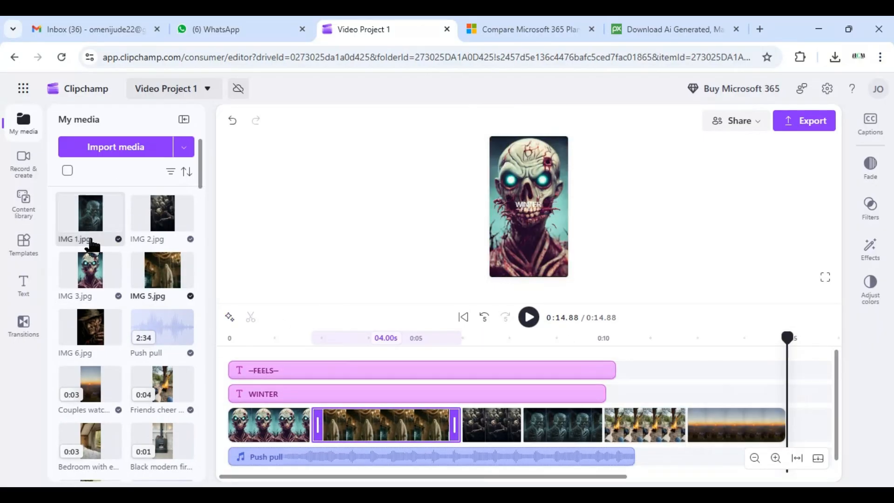
left_click_drag(91, 269, 633, 414)
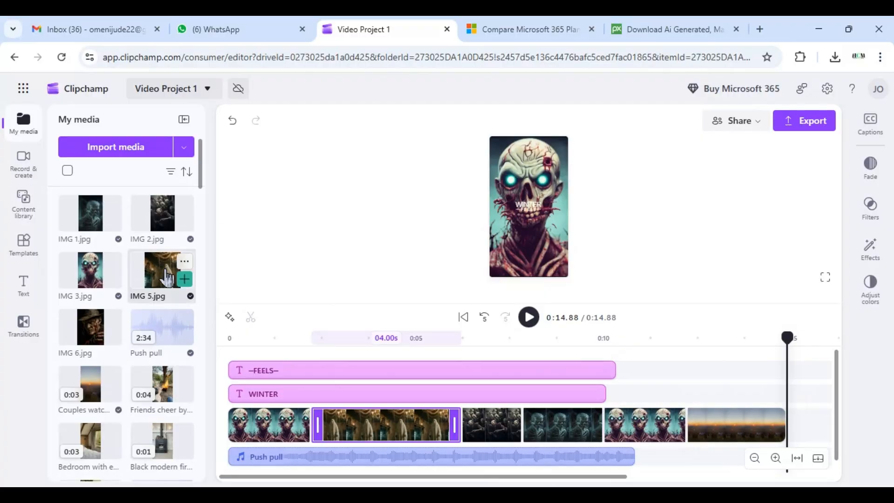
left_click_drag(159, 213, 721, 416)
left_click_drag(419, 437, 833, 405)
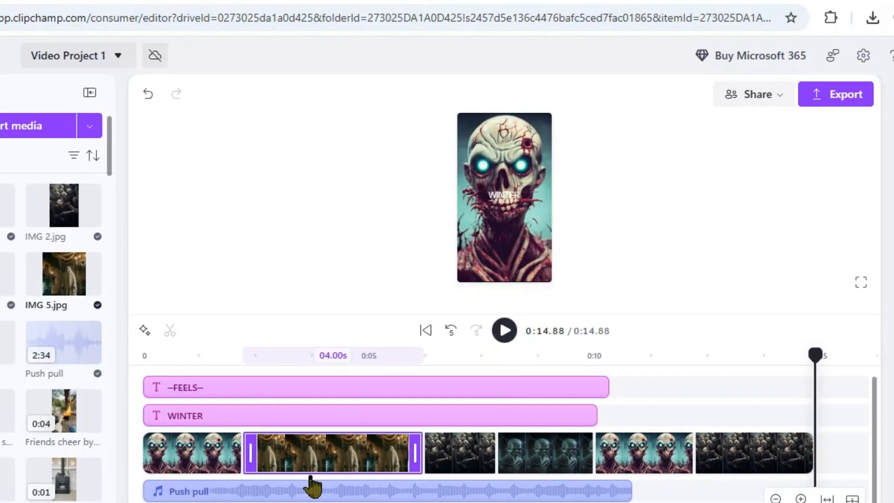
Step: Change the "WINTER" title to "THIS IS THE END" and the "FEELS" title to a larger "RUN!" placed below it
left_click(215, 422)
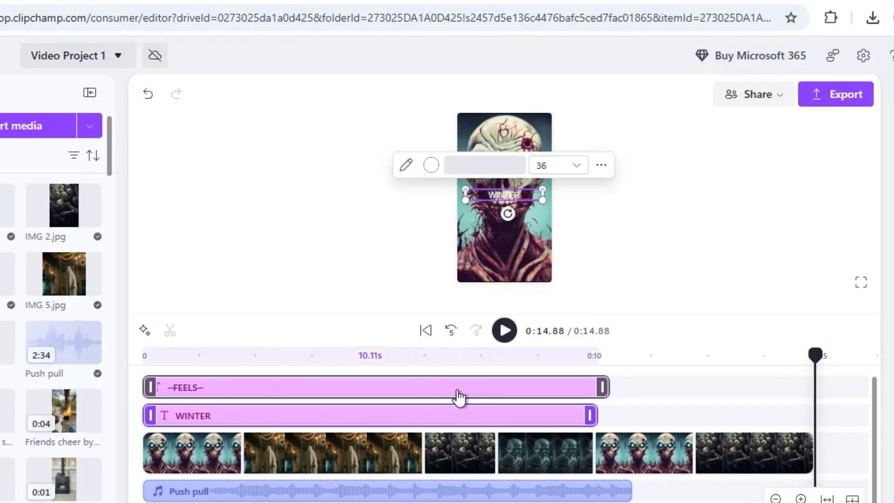
left_click_drag(542, 201, 672, 223)
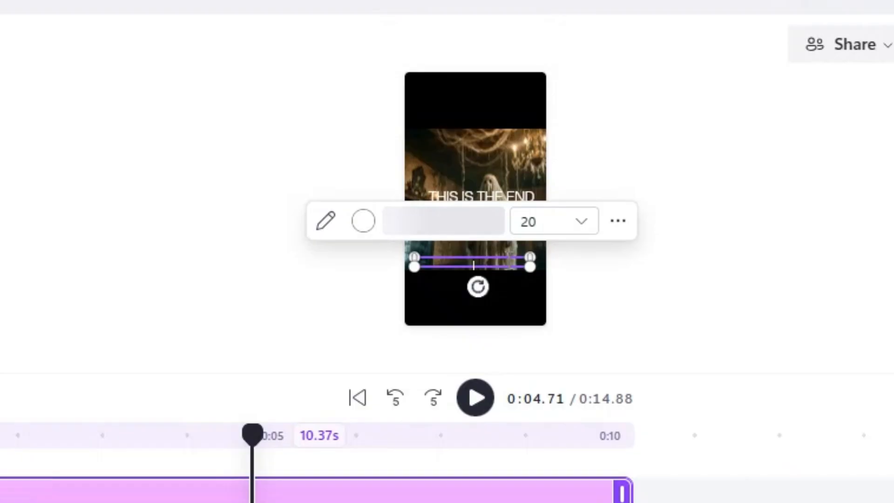
type("RUN")
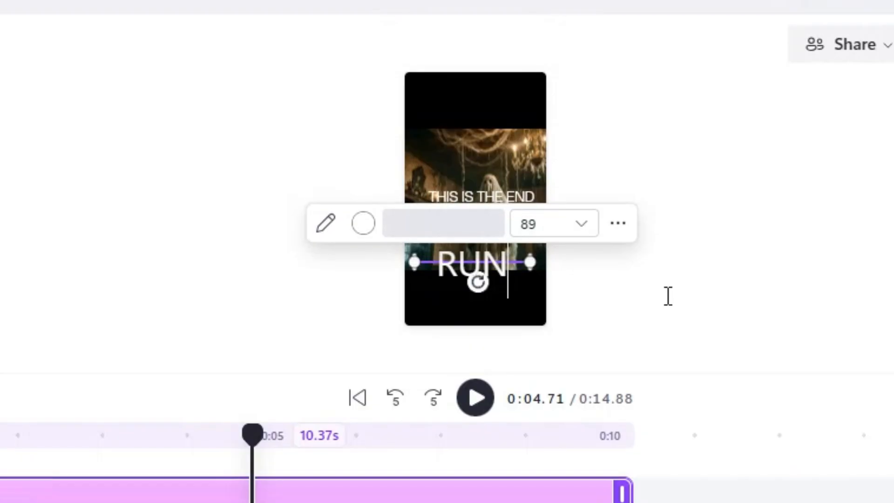
type("!")
left_click(750, 305)
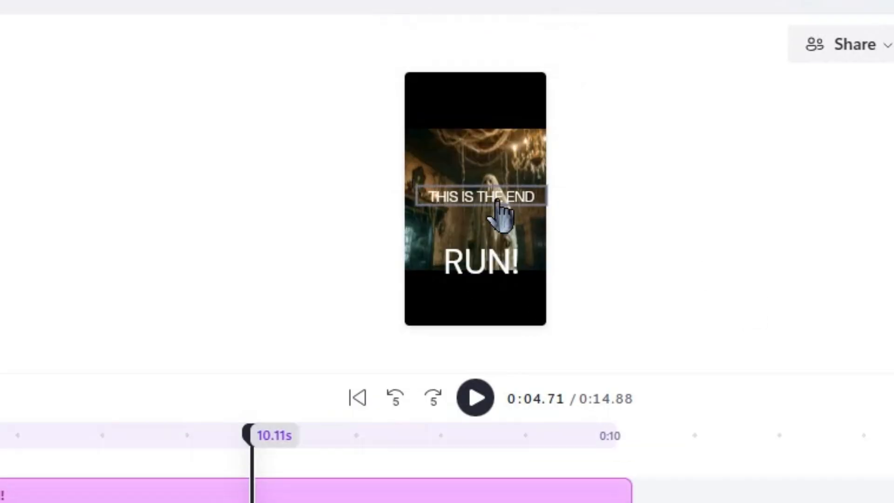
Step: Colour both titles red, set "THIS IS THE END" to size 43, and tilt it near the upper edge of the video frame
left_click(497, 200)
left_click(780, 336)
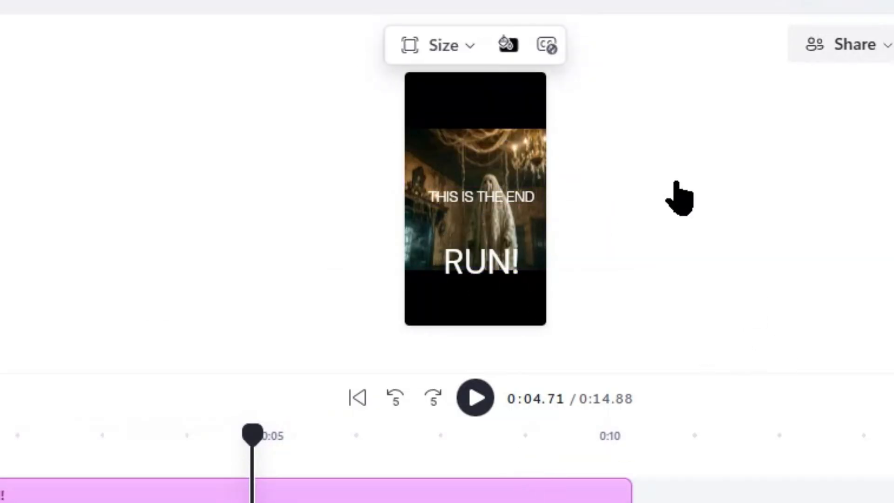
left_click(498, 195)
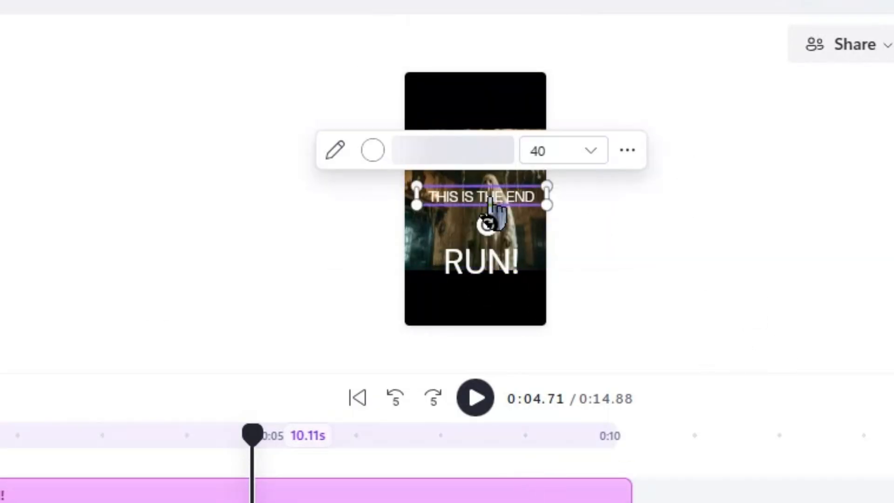
left_click(591, 151)
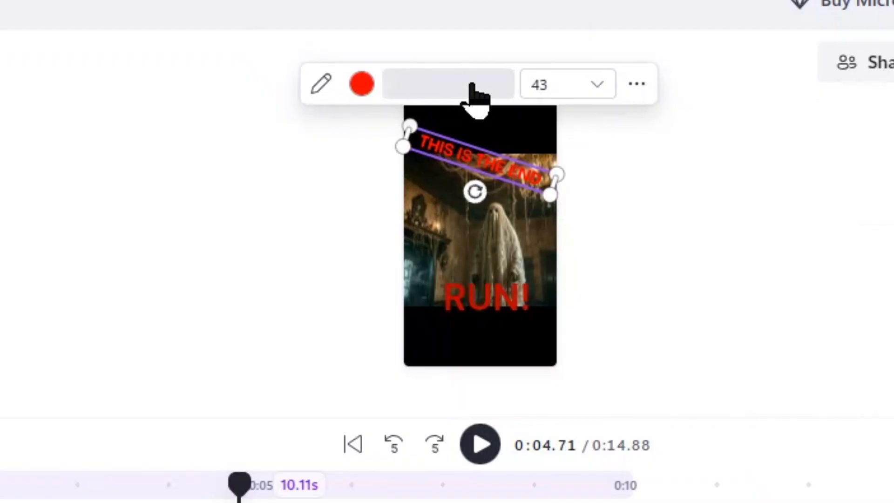
left_click(597, 329)
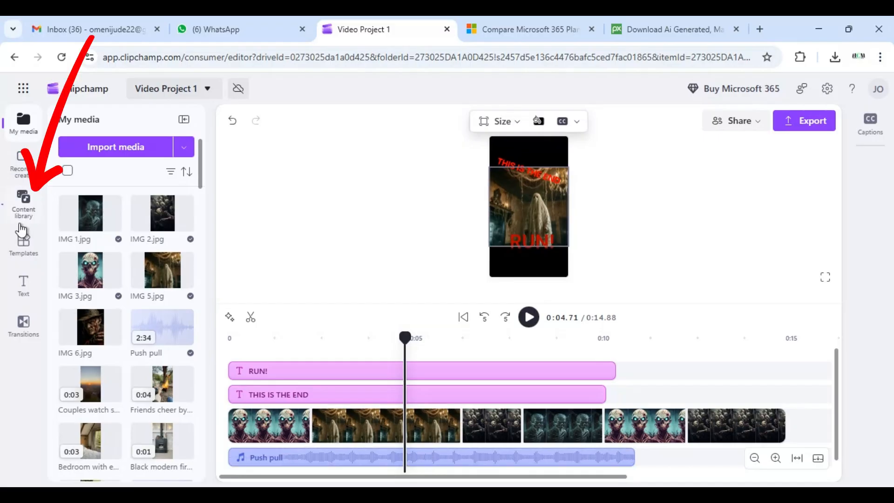
Step: Clear the overlays filter in the content library, limit it to music, and search for "HORROR"
left_click(23, 201)
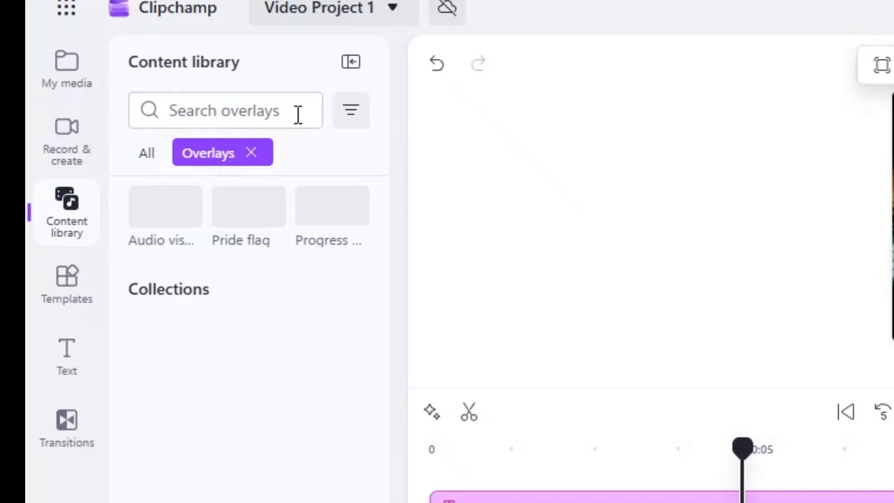
left_click(247, 152)
left_click(241, 156)
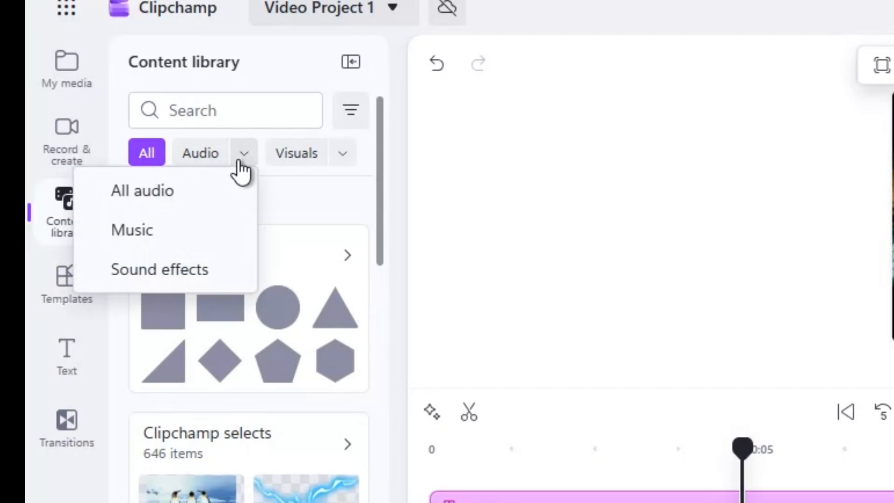
left_click(172, 243)
left_click(268, 111)
type("HORROR")
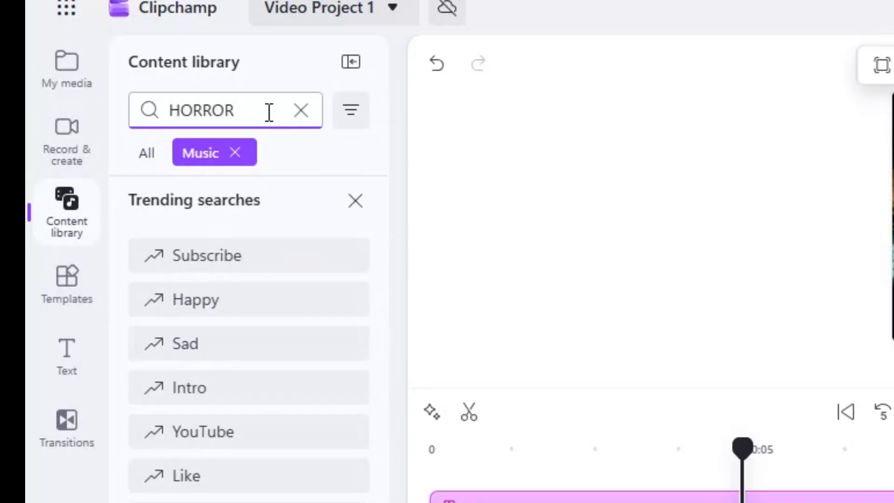
key("Return")
Step: Search the music for "HORROR MUSIC" and preview the track Maiden voyage - Sea of Thieves
type("ORROR MU")
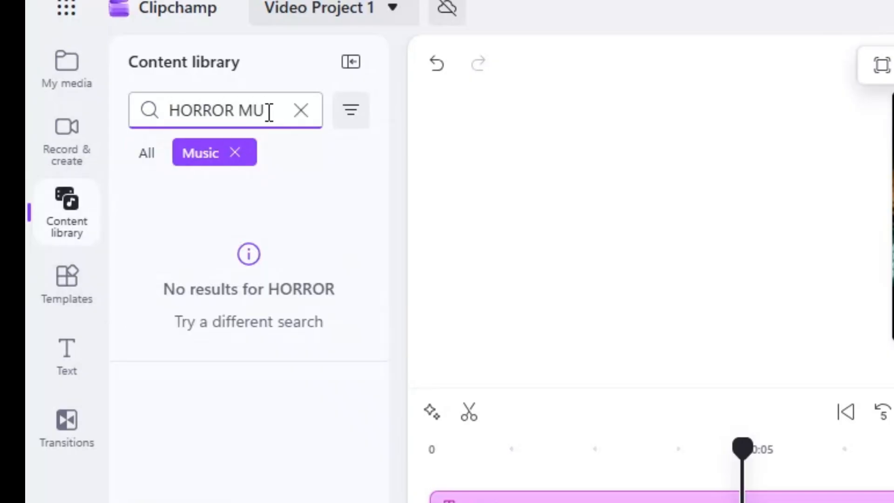
type("SIC")
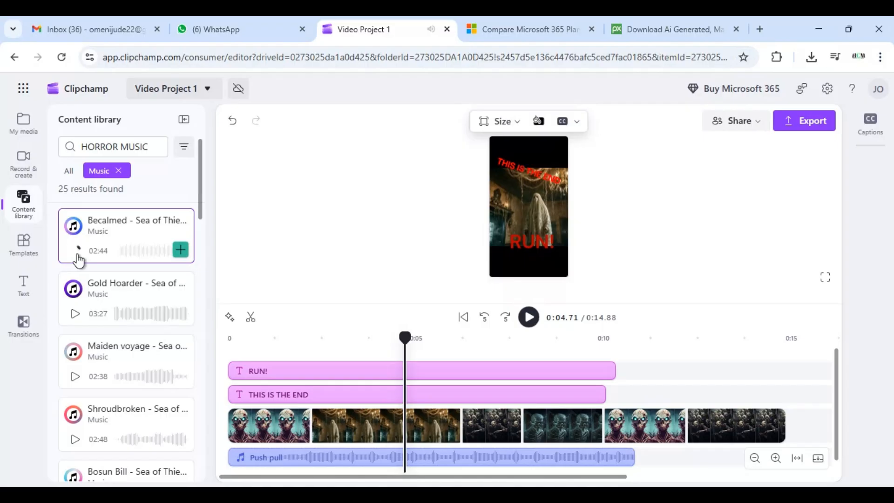
left_click(75, 377)
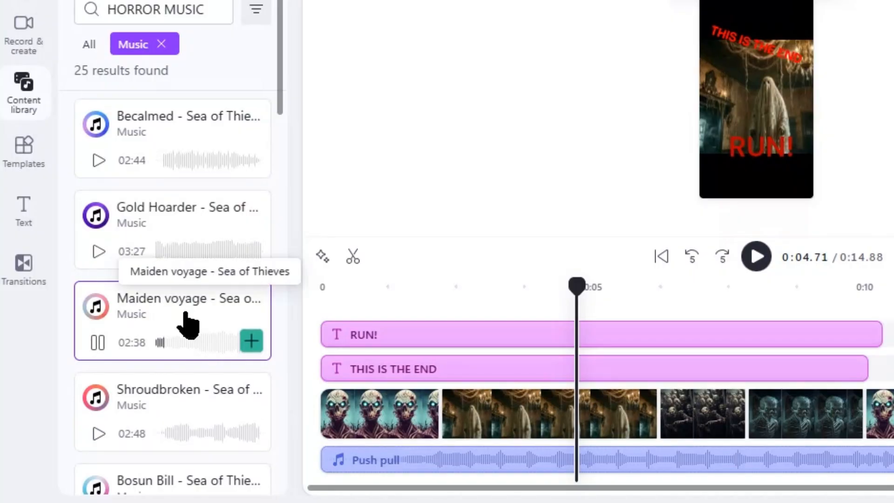
Step: Replace the Push pull background music on the audio track with Maiden voyage - Sea of Thieves
left_click_drag(215, 371, 401, 459)
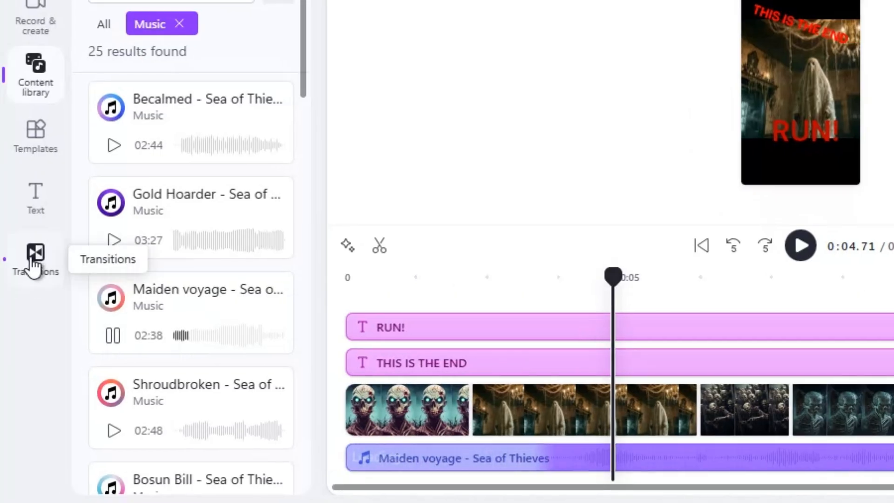
Step: Add a diagonal soft wipe transition between the opening zombie clip and the ghost clip
left_click(35, 266)
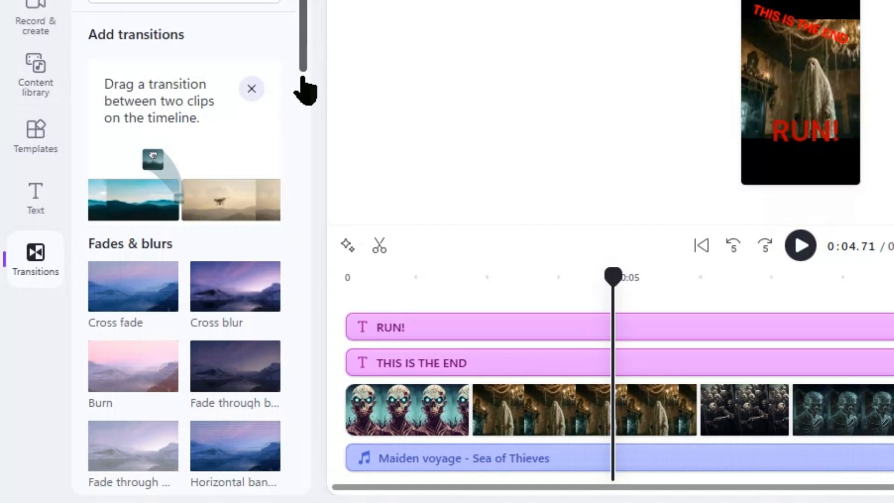
scroll(305, 56, "down", 5)
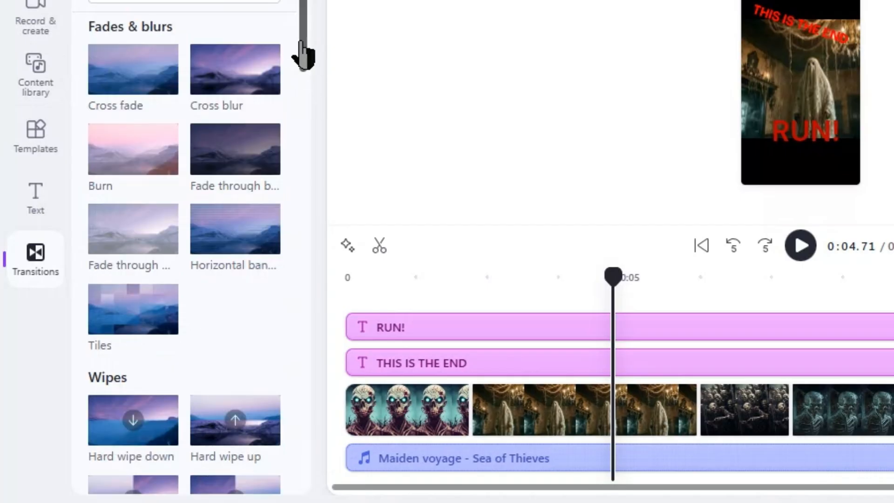
left_click_drag(305, 90, 284, 183)
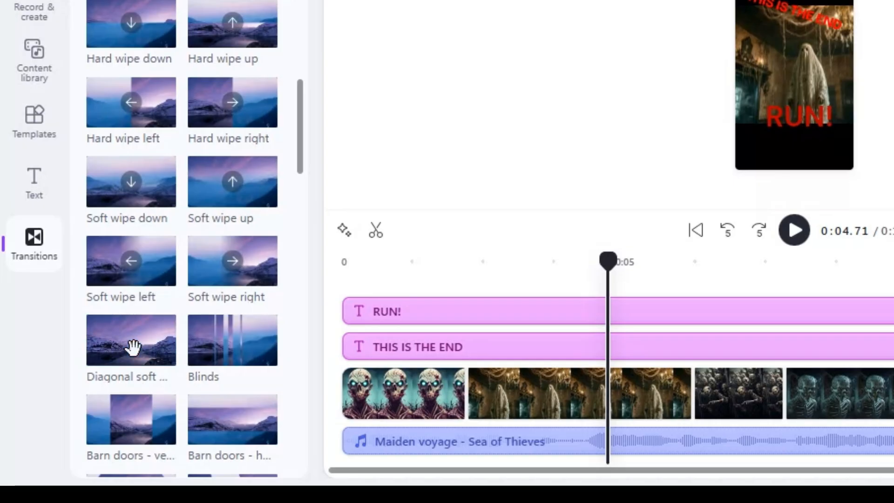
left_click_drag(326, 390, 433, 382)
left_click_drag(343, 340, 345, 343)
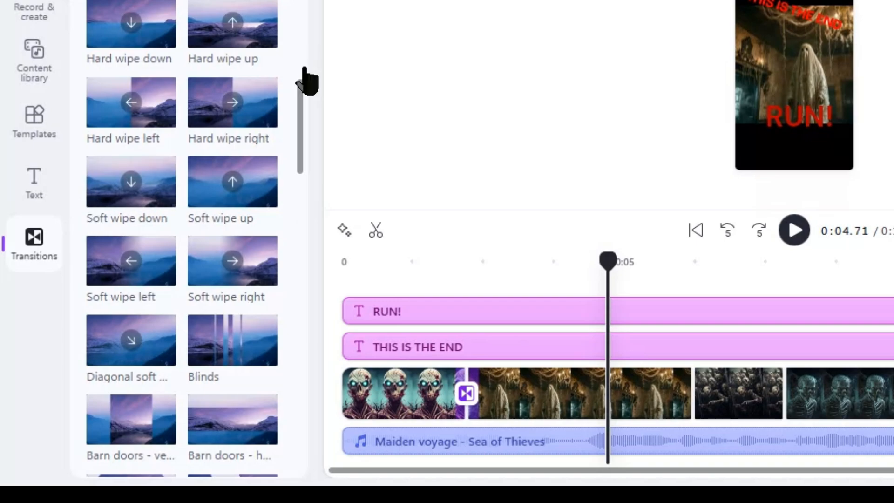
scroll(305, 151, "down", 2)
scroll(304, 172, "down", 5)
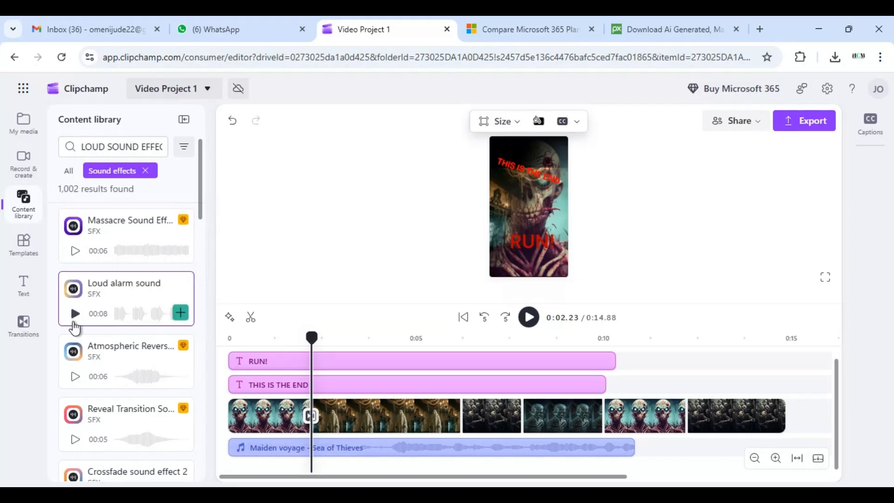
Step: Preview the Loud alarm sound effect, add it below the video clips, and set its volume to 164%
left_click(75, 315)
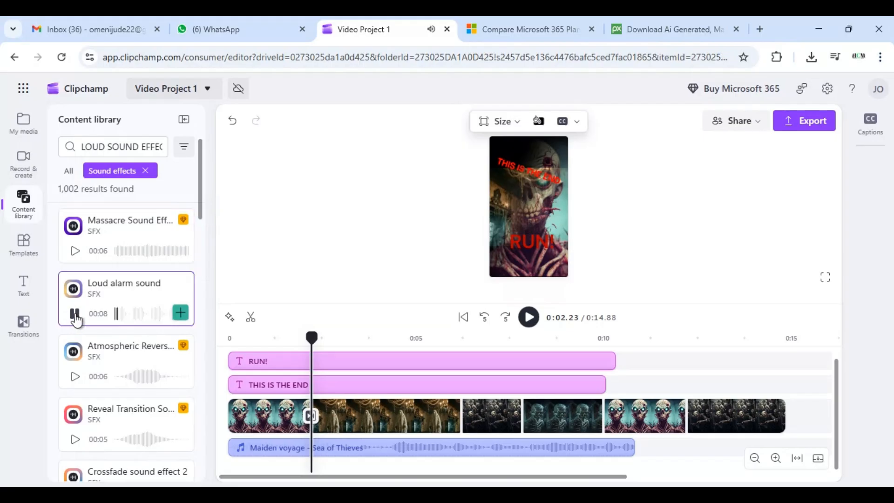
left_click(181, 312)
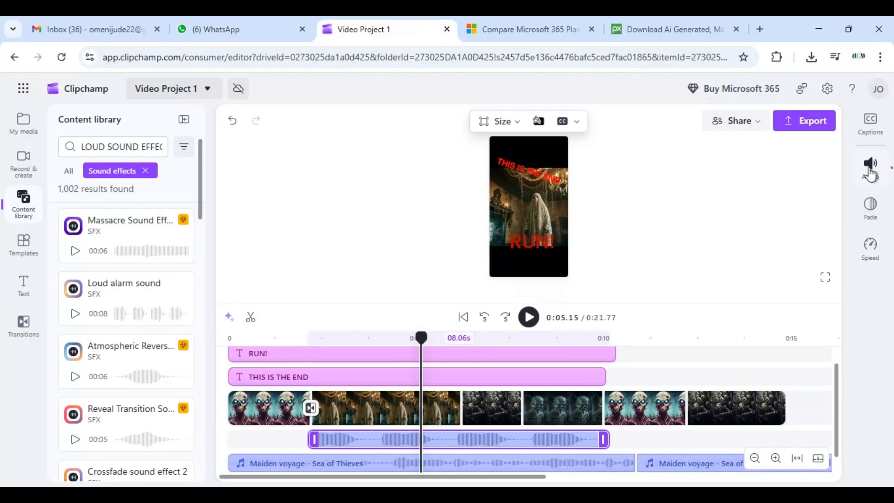
left_click(870, 173)
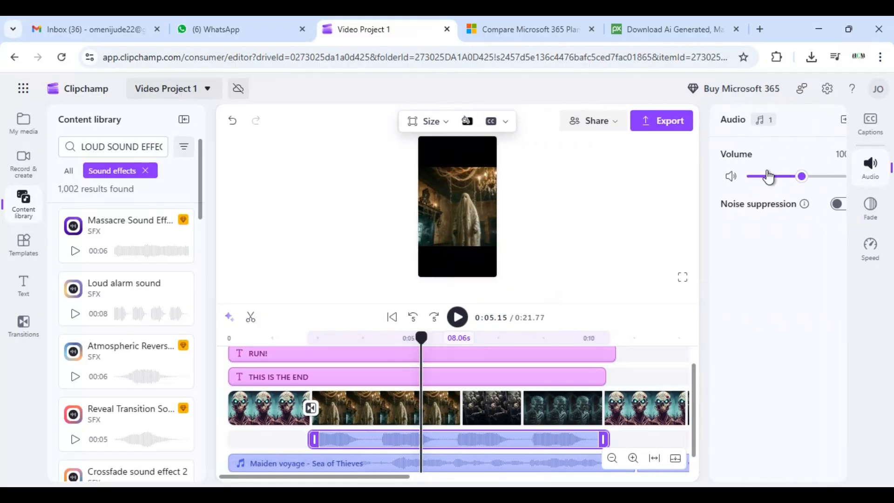
left_click(816, 177)
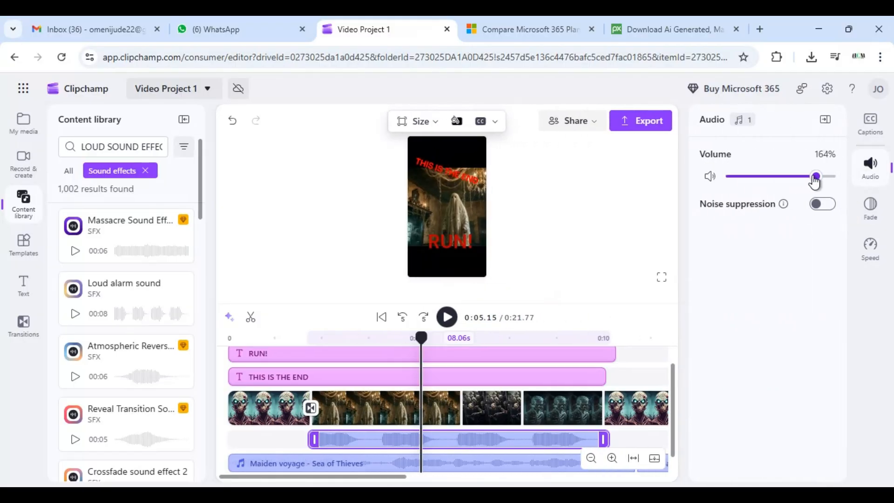
Step: Play the edited horror video from the start and open the export options
left_click(381, 317)
left_click(447, 317)
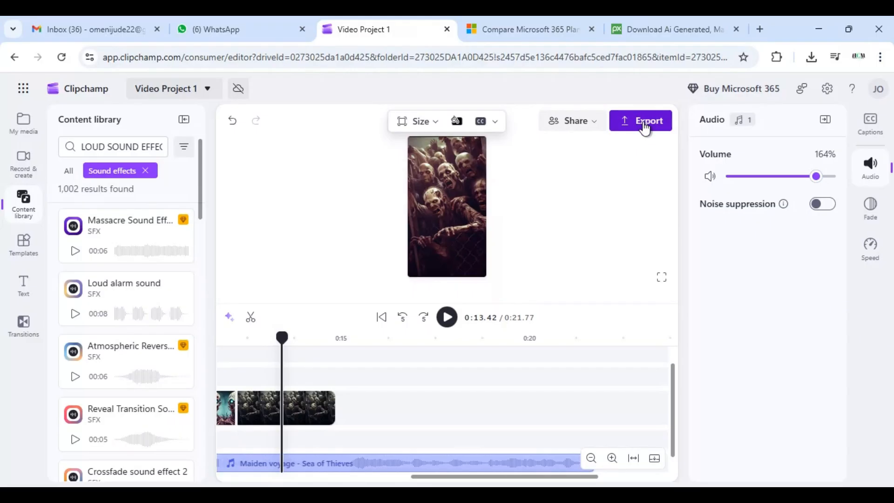
left_click(645, 122)
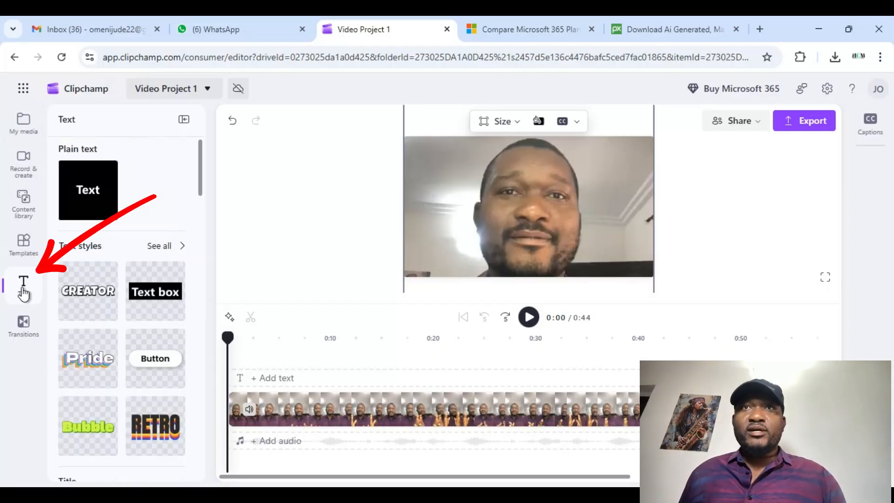
Step: Add a Creator-style text above the talking-head video and change its wording to "Viral Mind"
mouse_move(84, 296)
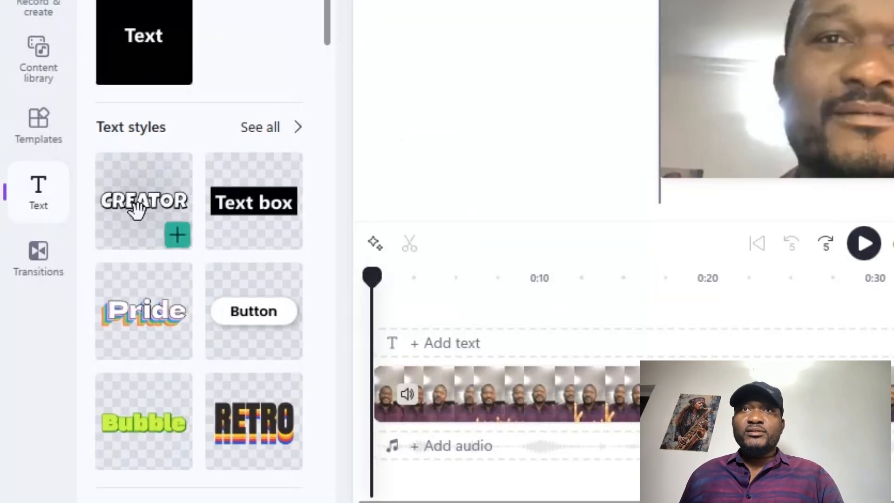
left_click_drag(139, 205, 449, 359)
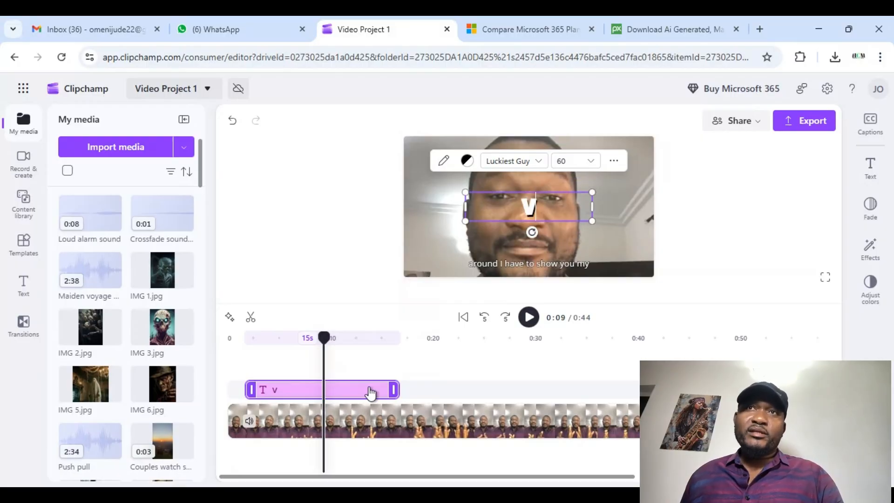
type("ral")
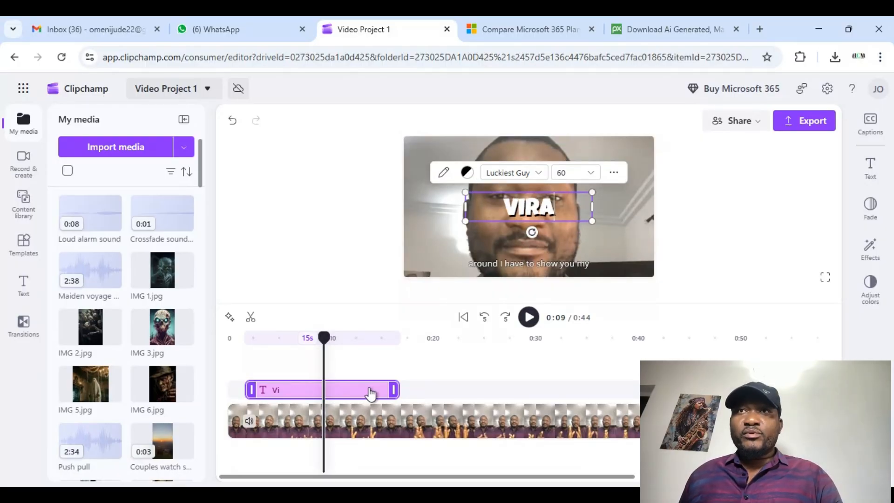
type(" mind")
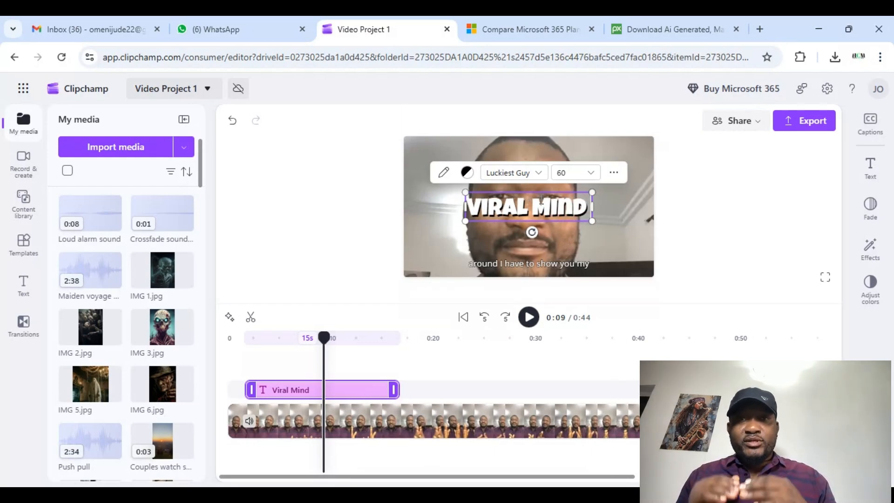
Step: Set the "Viral Mind" text to size 40 and lower the opacity of its white fill to 20%
left_click(554, 189)
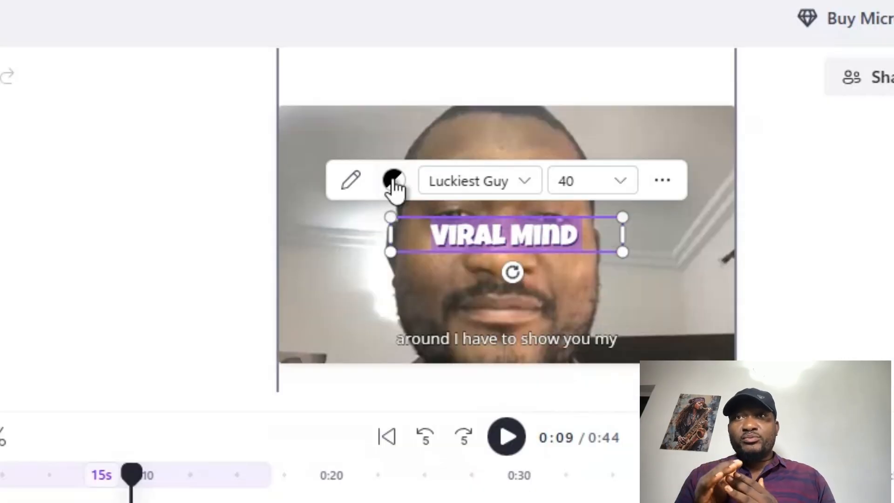
left_click(392, 180)
left_click(374, 124)
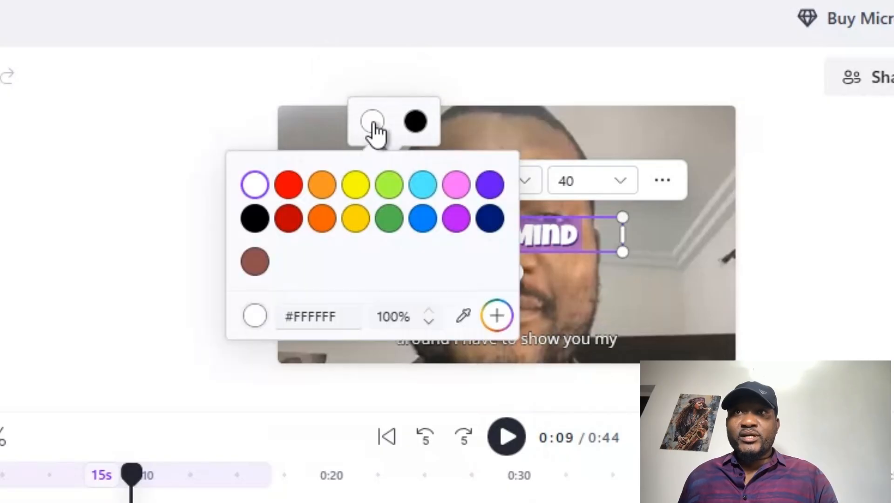
left_click(429, 322)
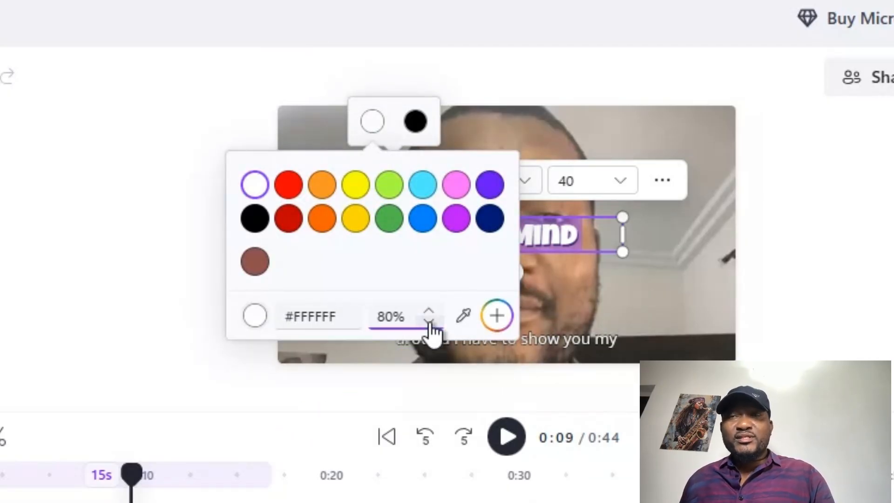
left_click(429, 322)
left_click(428, 323)
left_click(429, 311)
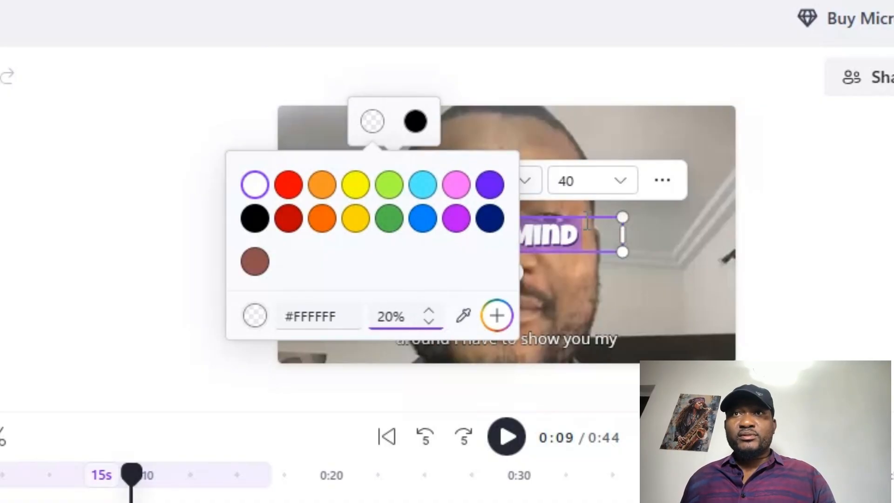
left_click(755, 235)
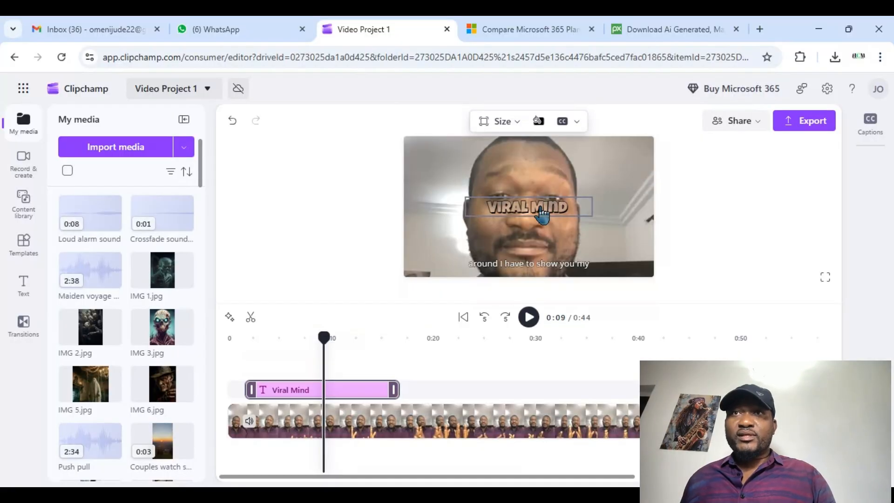
Step: Move the "Viral Mind" text to the upper-right corner of the video frame
left_click_drag(552, 215, 620, 158)
left_click_drag(487, 243, 494, 228)
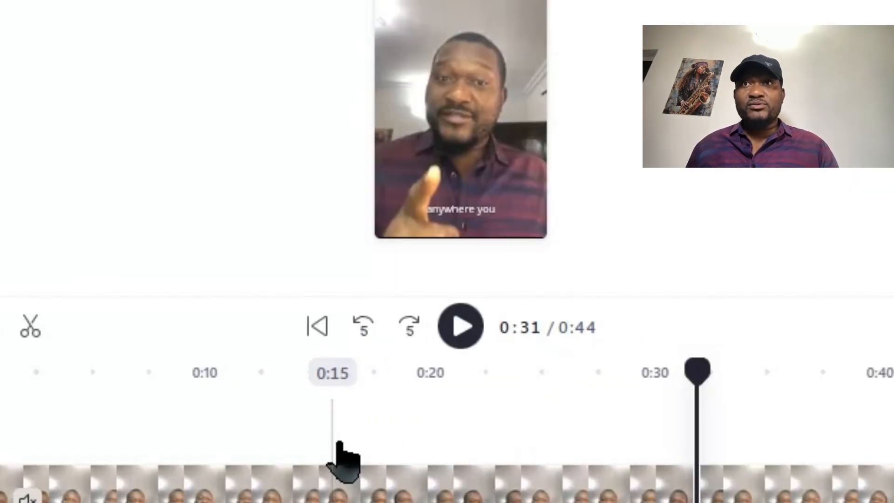
Step: Split the muted MY VID clip and its detached audio at 0:14 and delete the part after the split
left_click(339, 443)
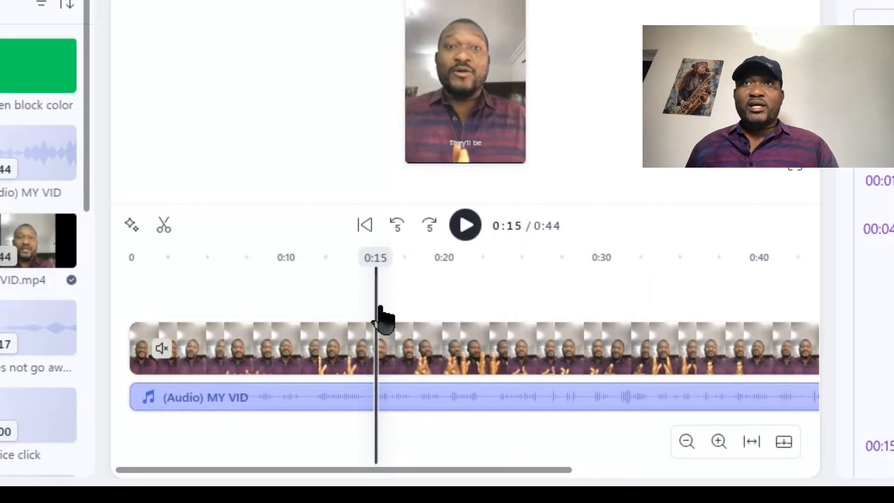
left_click_drag(372, 302, 361, 301)
left_click(167, 229)
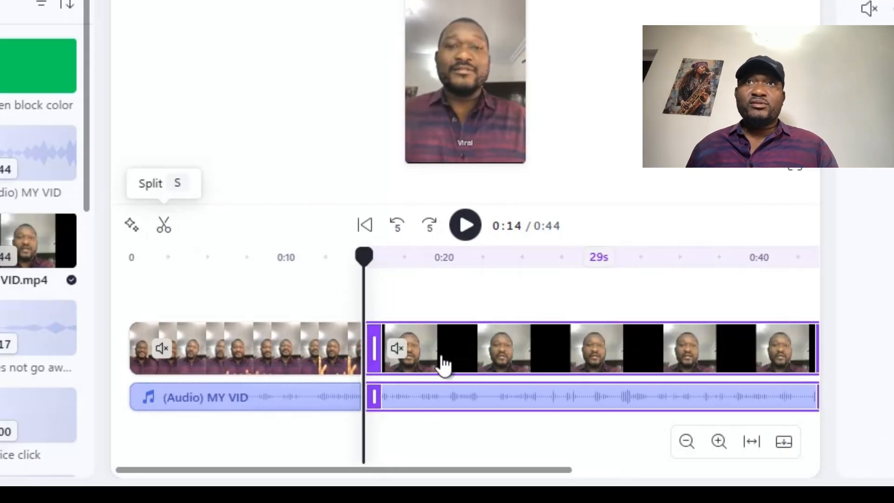
key("Delete")
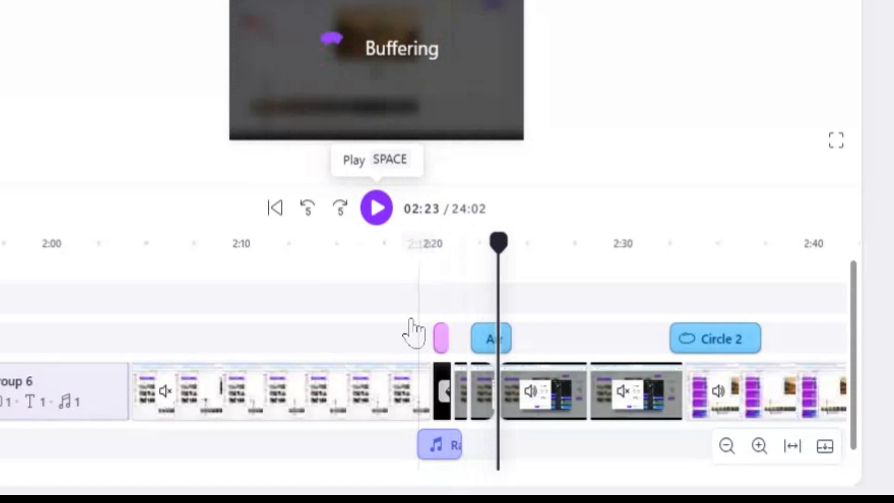
Step: Examine the title card, its sound effect and the neighbouring clips around 2:20 in the 24-minute project, playing the section back
left_click(412, 326)
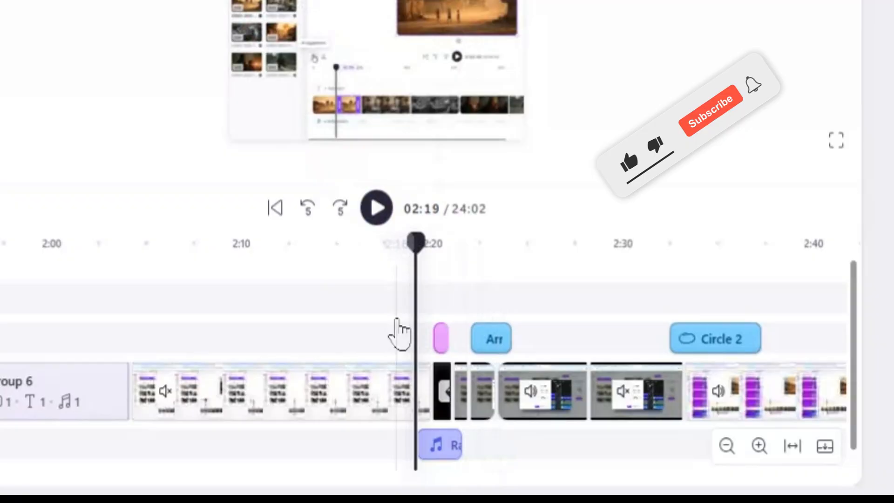
left_click(397, 321)
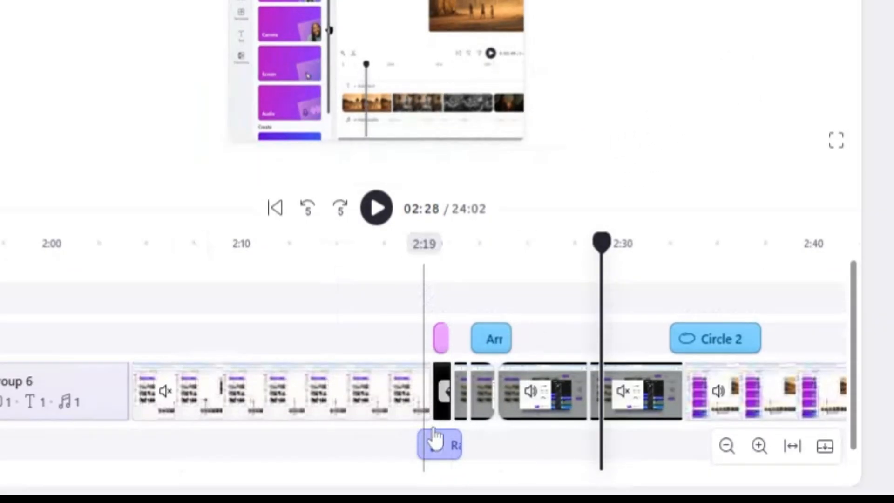
left_click(443, 329)
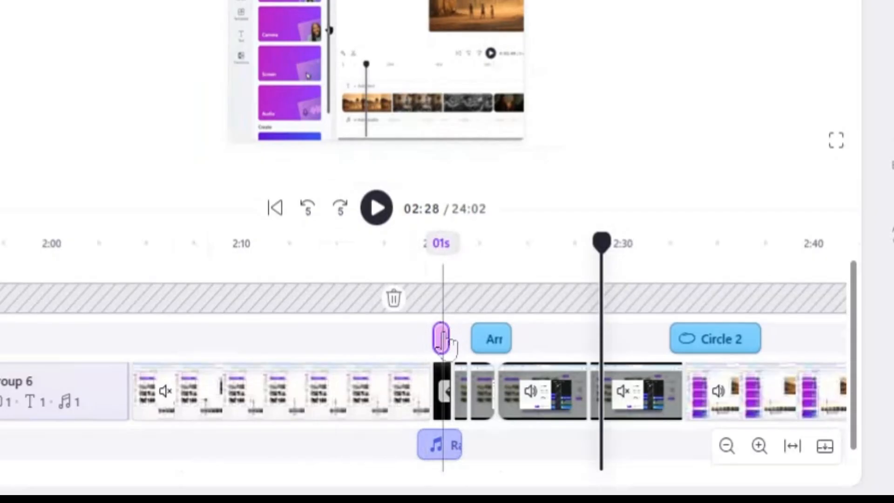
left_click(442, 342)
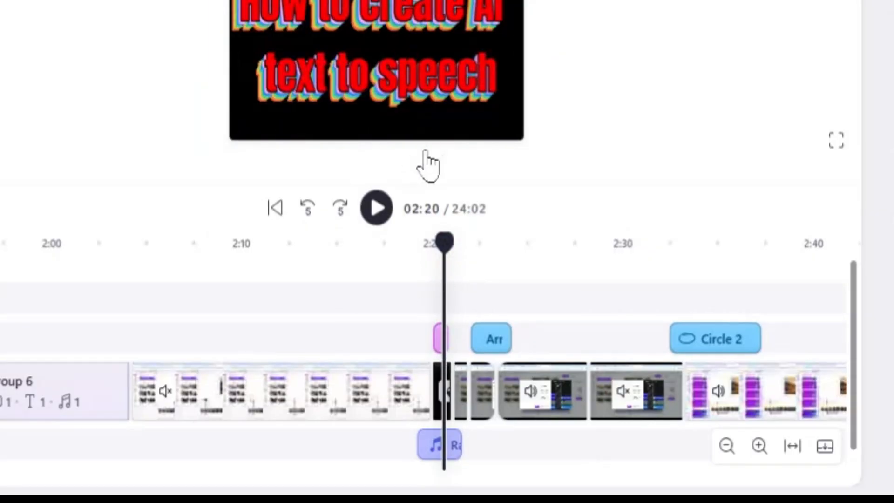
left_click(450, 448)
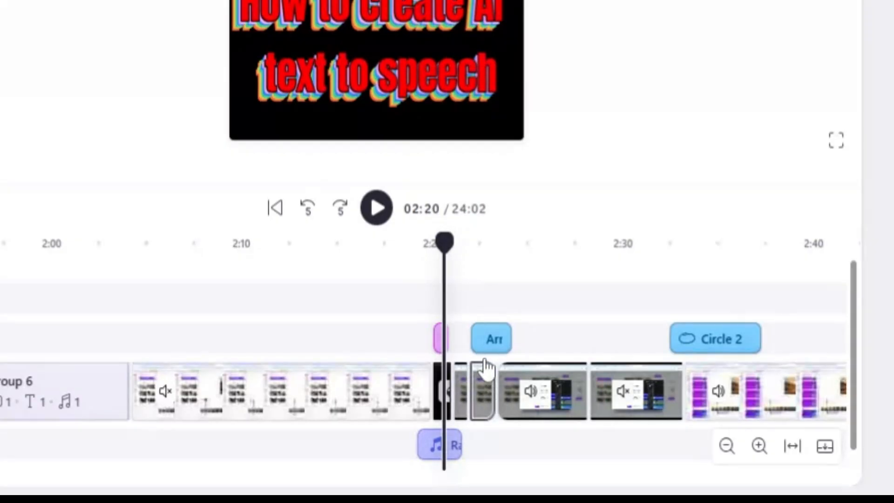
left_click(491, 314)
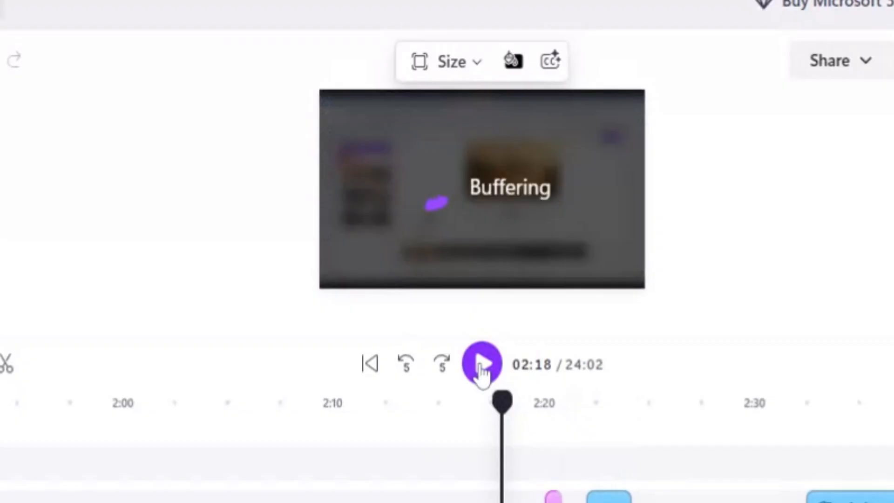
left_click(482, 371)
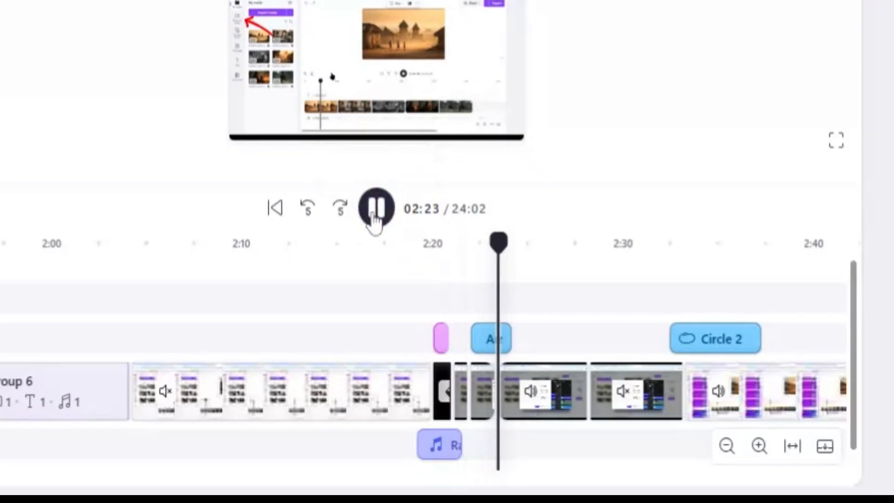
left_click(374, 221)
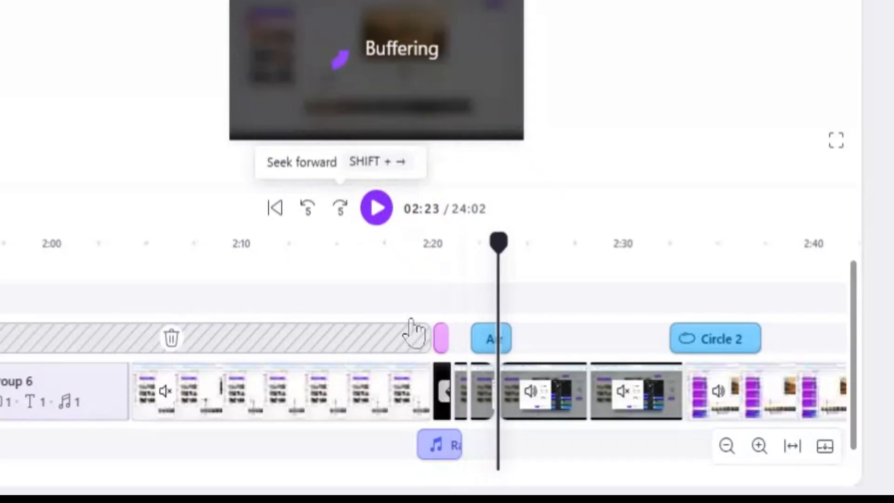
left_click(415, 331)
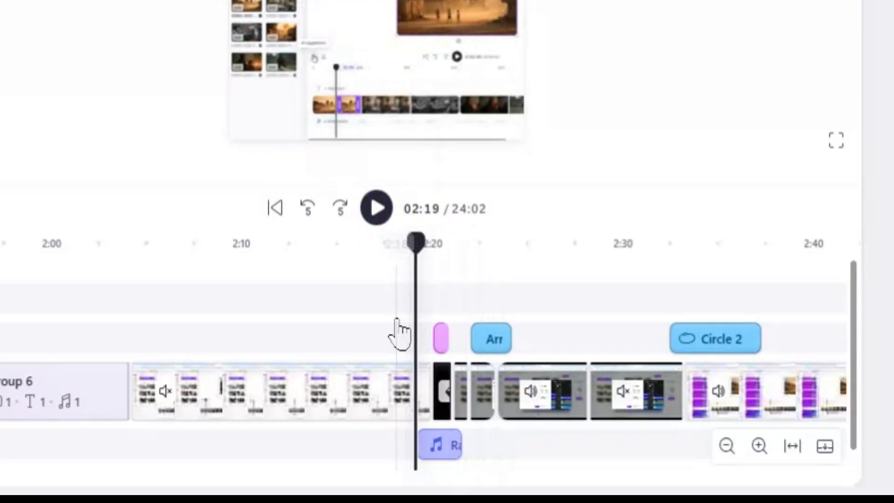
left_click(398, 320)
scroll(438, 454, "up", 1)
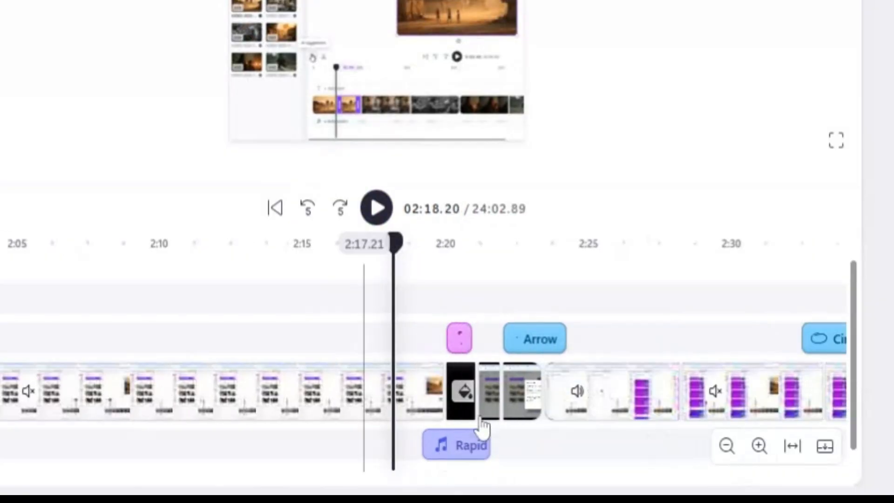
Step: Group the title card, its text, Rapid sound effect, Arrow overlay and adjoining clips through about 2:28, and move the group into the video-track gap
left_click(462, 407)
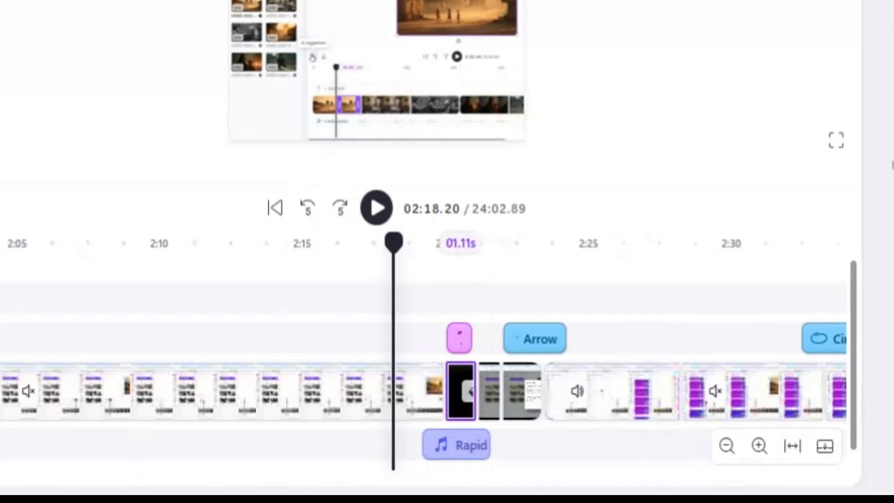
left_click(459, 449)
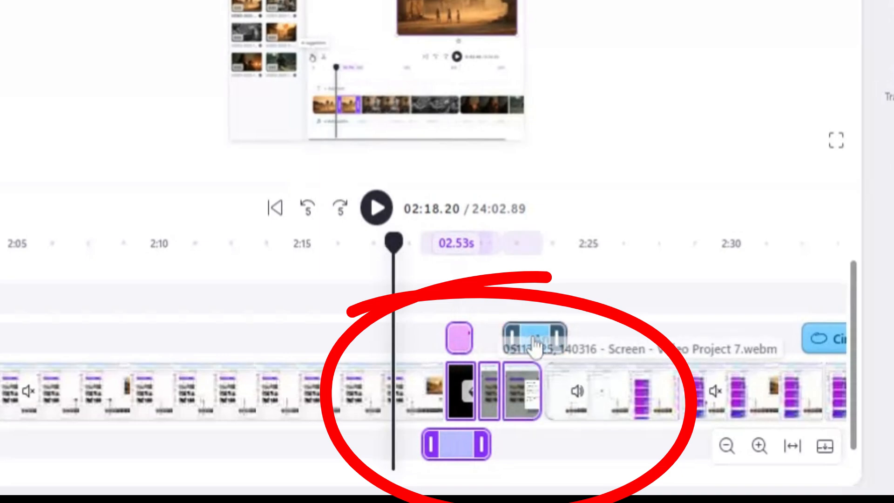
left_click(572, 394)
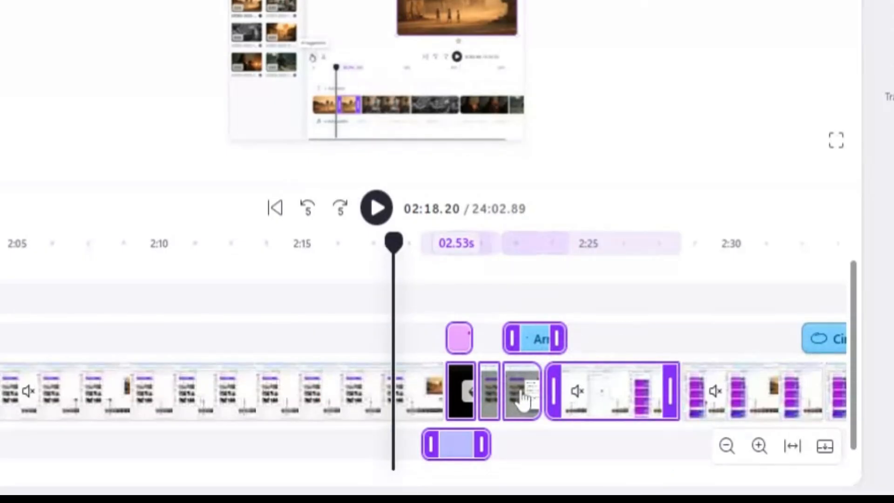
right_click(521, 393)
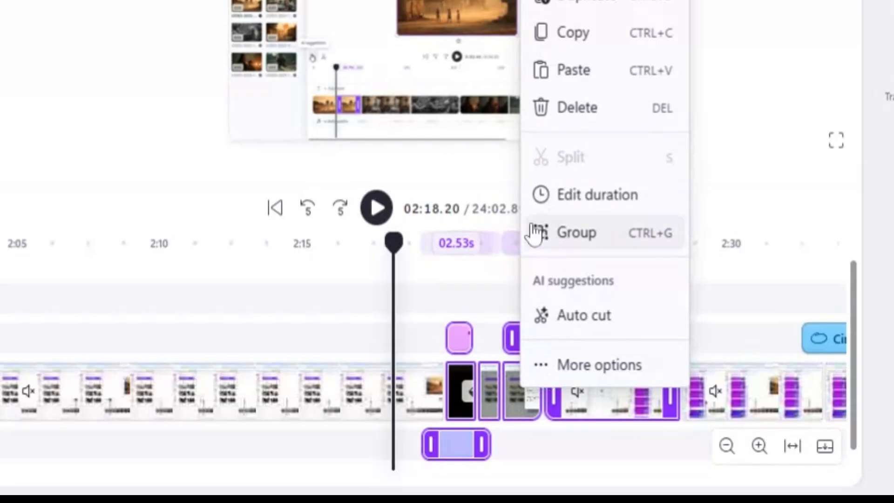
left_click(568, 247)
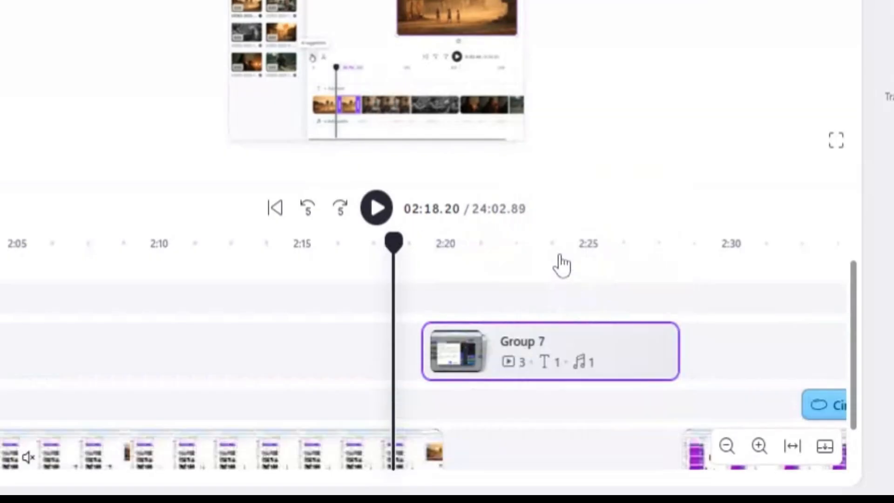
left_click_drag(523, 361, 564, 448)
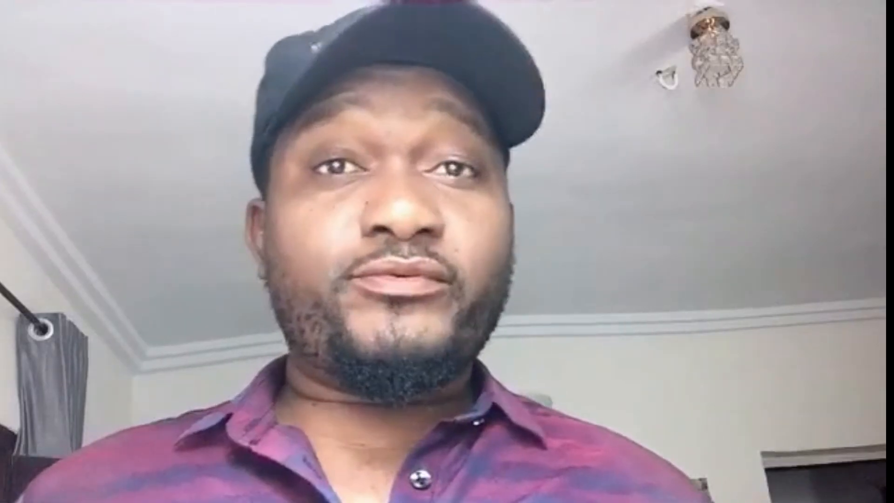